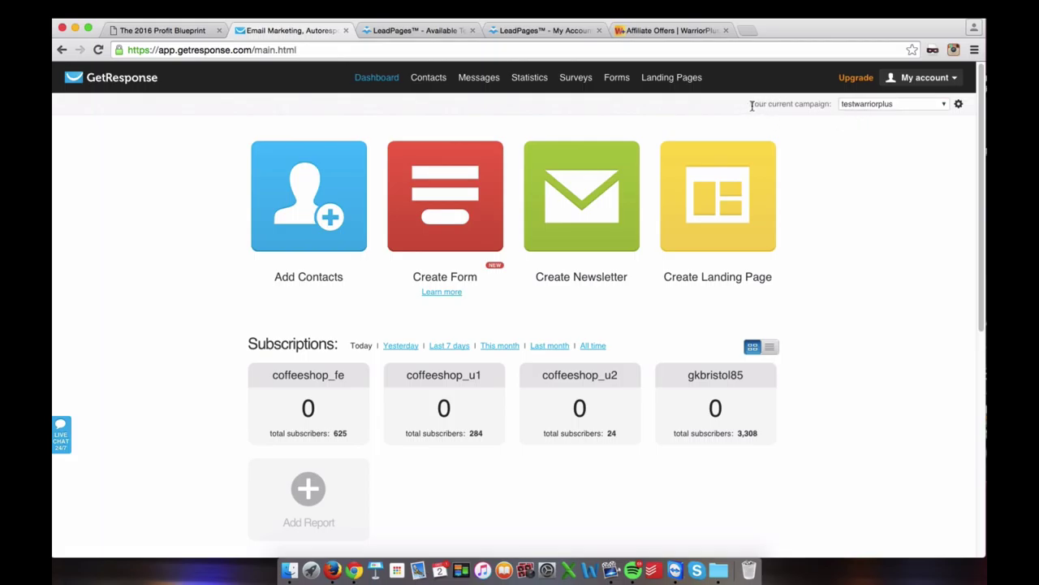
# Create a new GetResponse campaign named testwarrior1 from the campaign dropdown.
pyautogui.moveTo(748, 104); pyautogui.dragTo(858, 111)
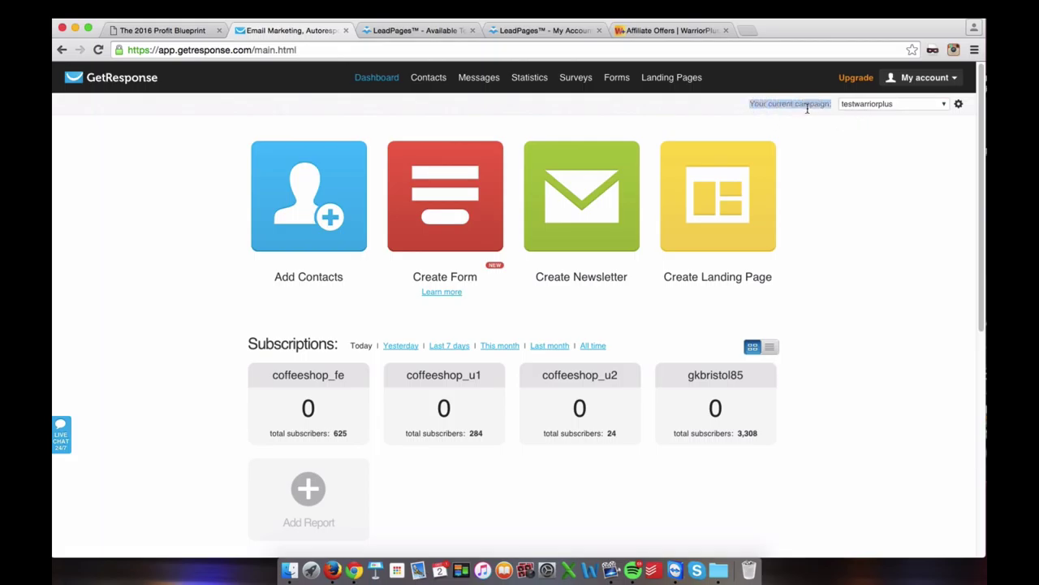
pyautogui.click(858, 111)
pyautogui.click(873, 350)
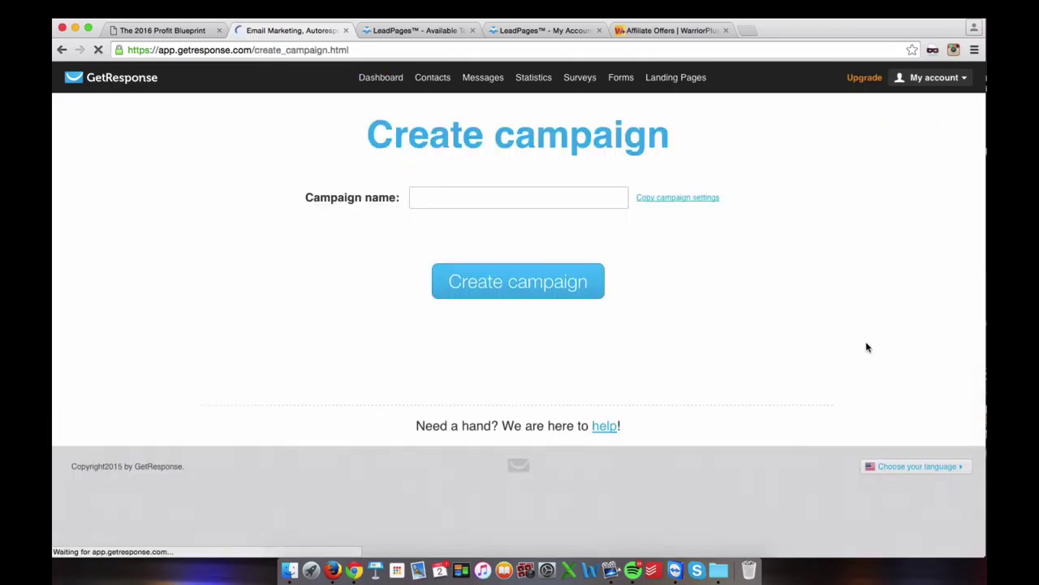
pyautogui.click(484, 200)
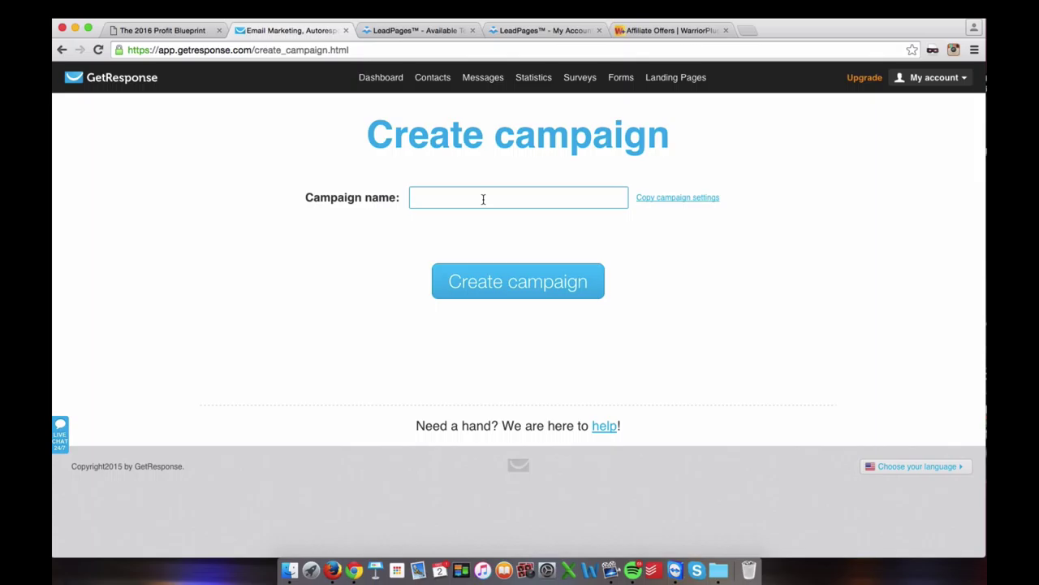
pyautogui.write('test')
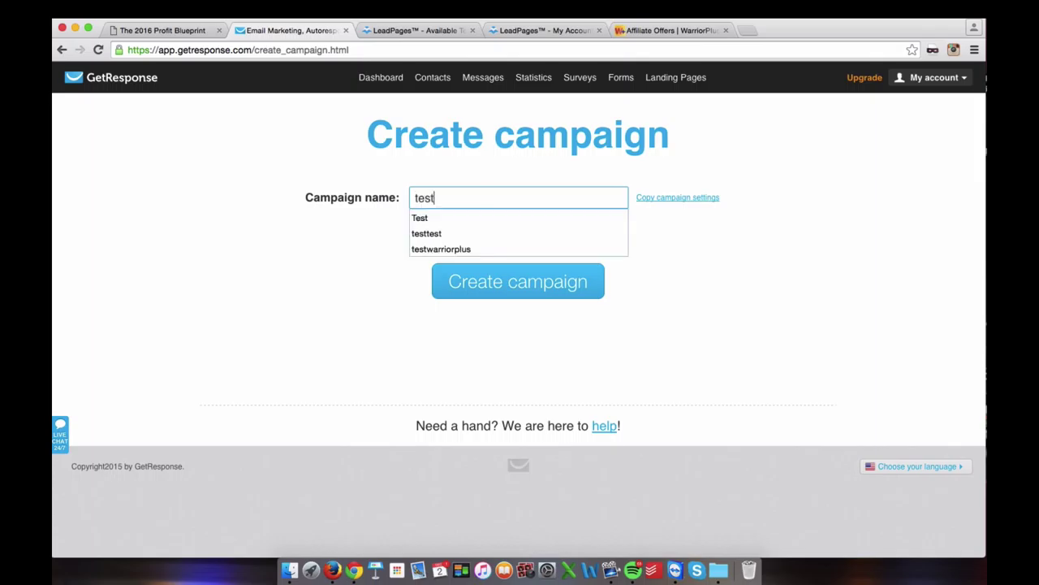
pyautogui.write('warrio1')
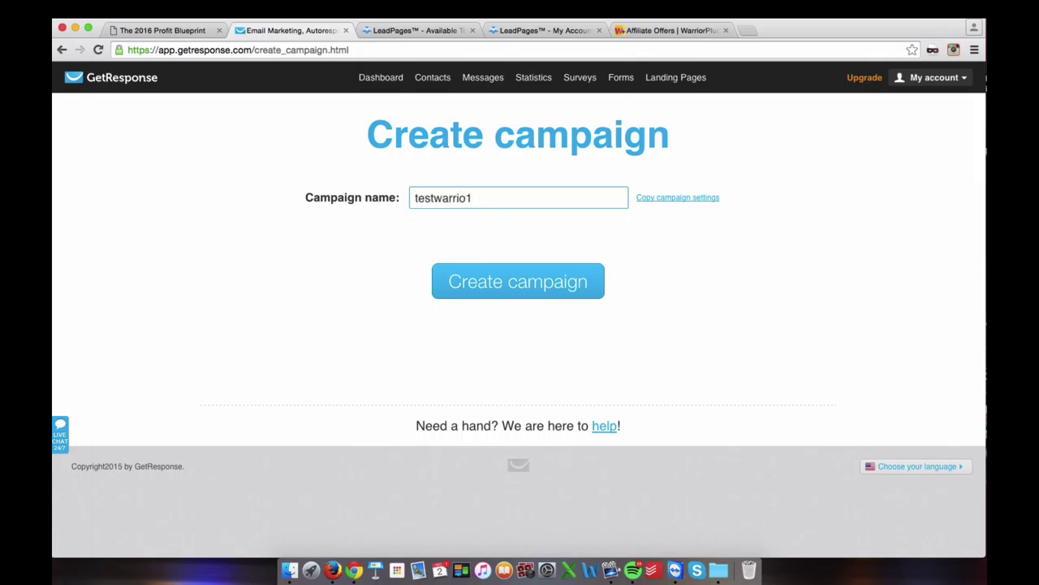
pyautogui.press('BackSpace')
pyautogui.write('r1')
pyautogui.click(480, 297)
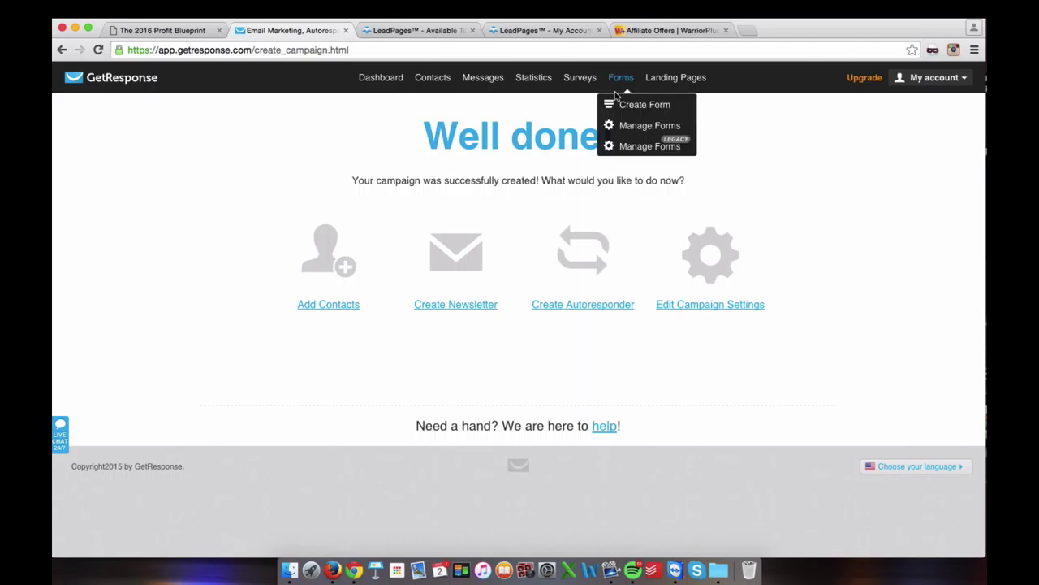
pyautogui.moveTo(621, 78)
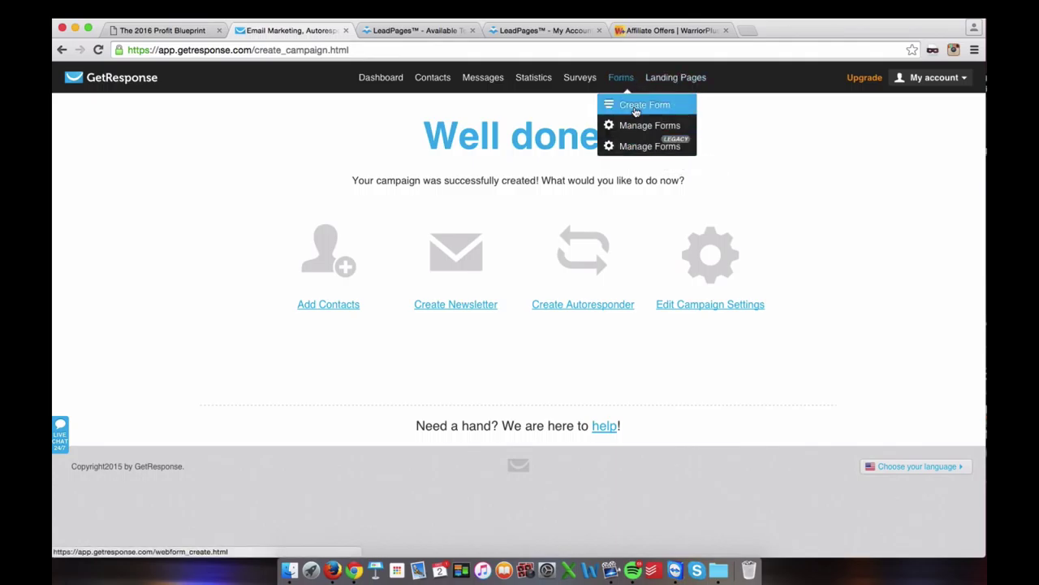
# Start a legacy web form from the Blank template under Manage Forms.
pyautogui.click(642, 152)
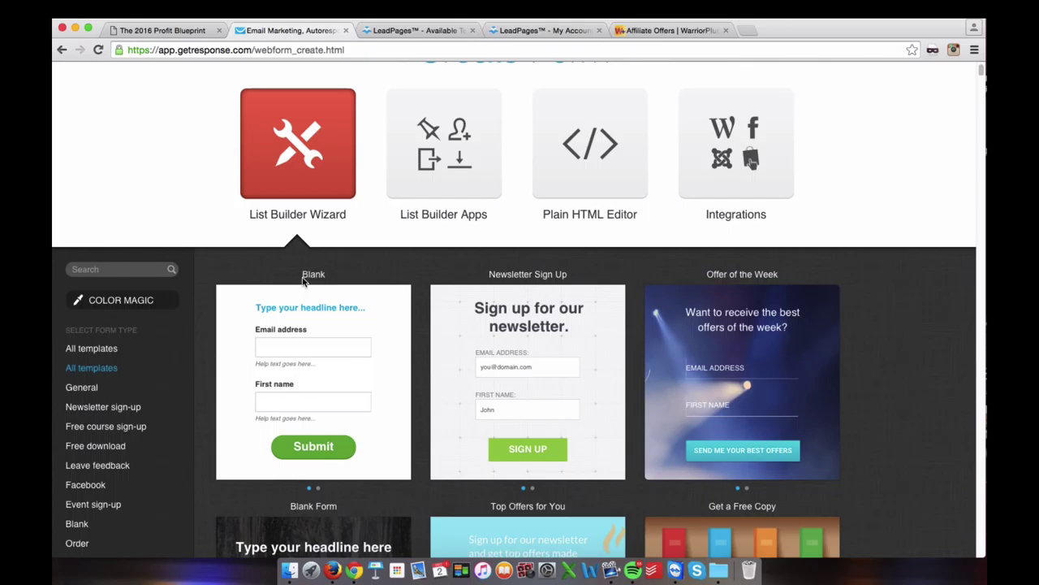
pyautogui.moveTo(313, 381)
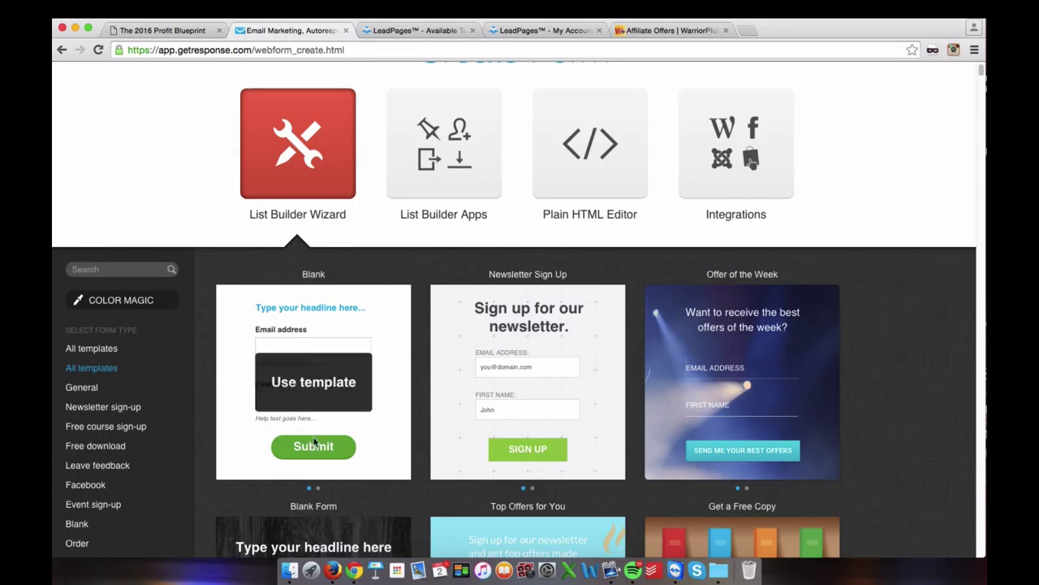
pyautogui.click(311, 393)
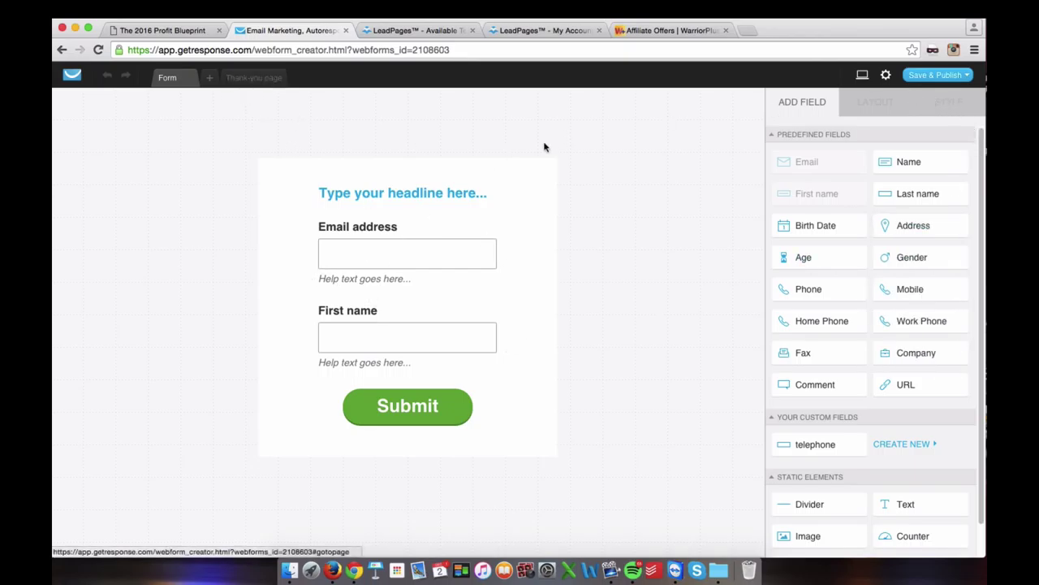
# Save and publish the web form to get its JavaScript embed code.
pyautogui.click(934, 85)
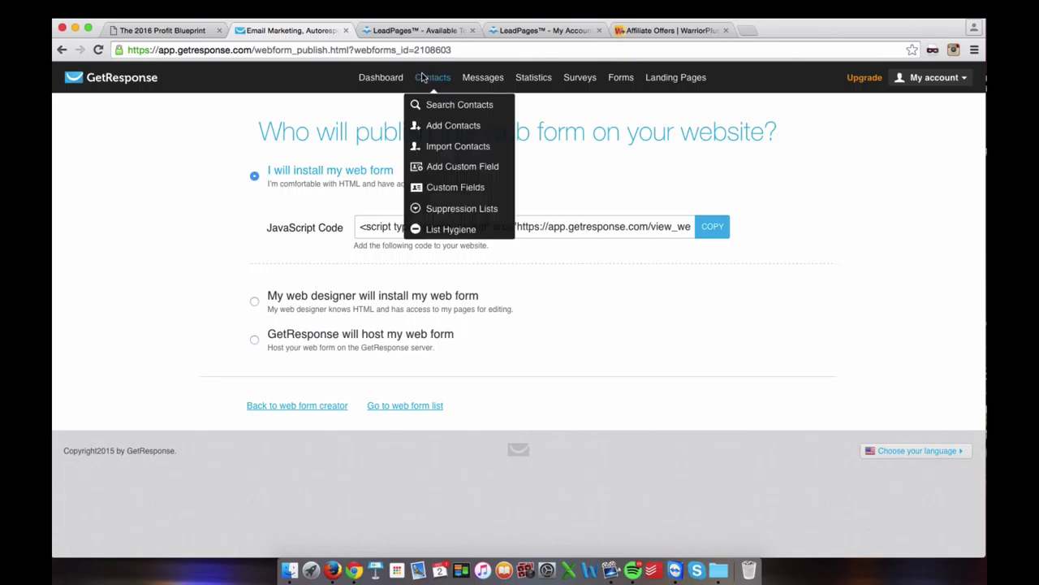
pyautogui.click(416, 32)
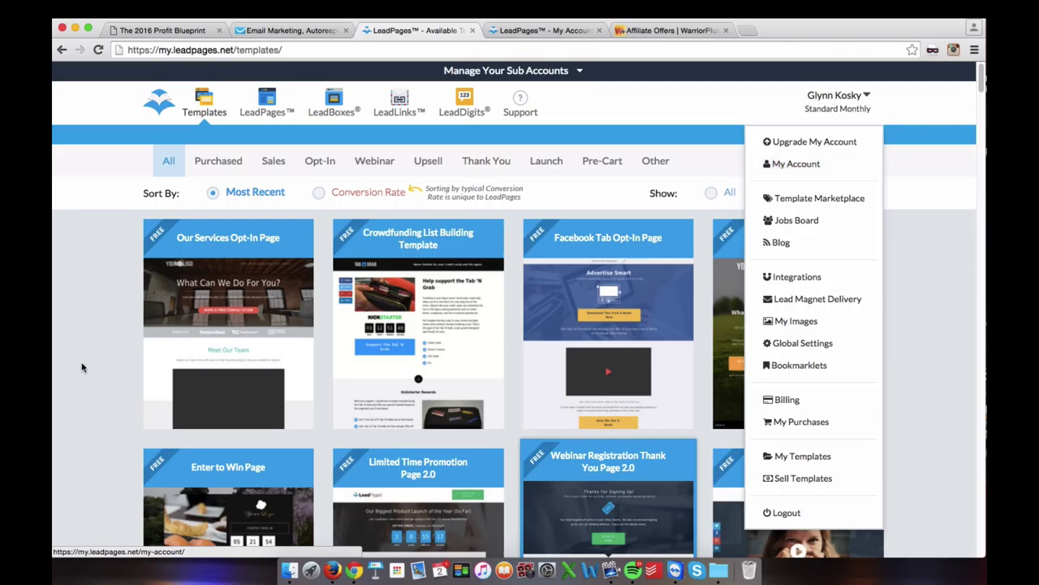
# Sort free LeadPages templates by Conversion Rate and scroll to Basic Centered Squeeze Page.
pyautogui.scroll(-5, 86, 361)
pyautogui.scroll(5, 86, 361)
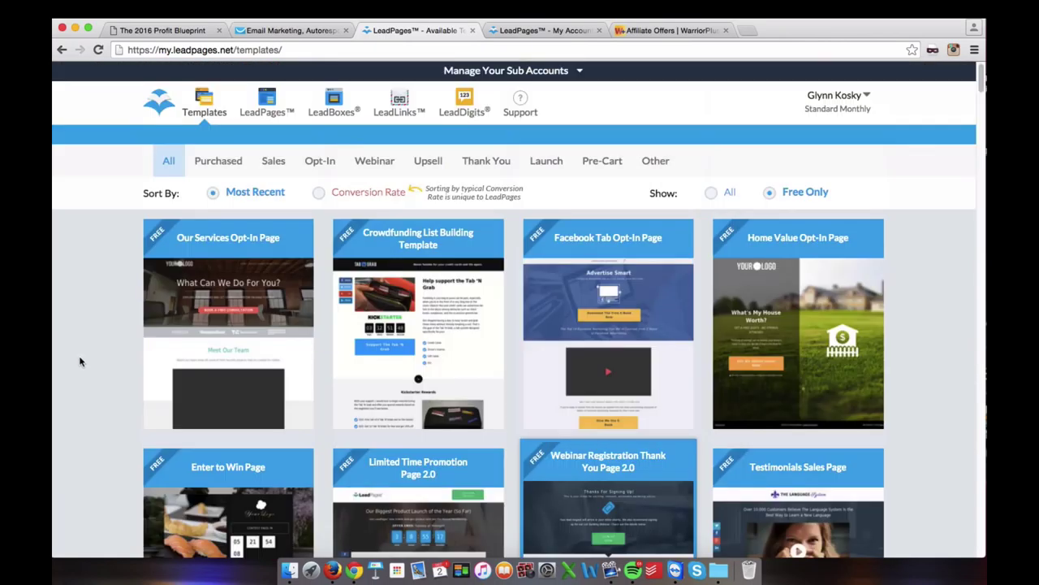
pyautogui.scroll(-3, 80, 358)
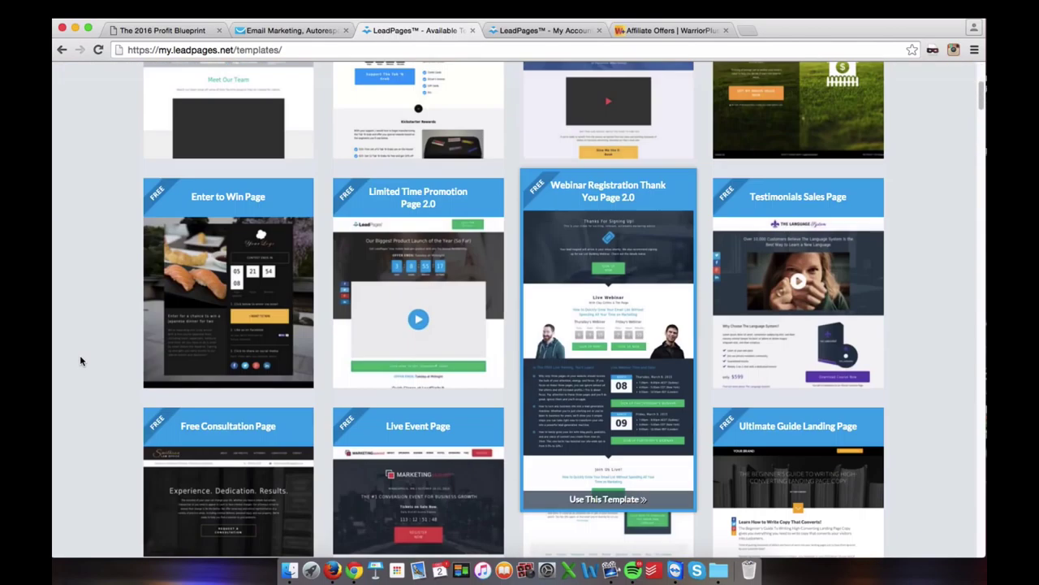
pyautogui.scroll(3, 80, 360)
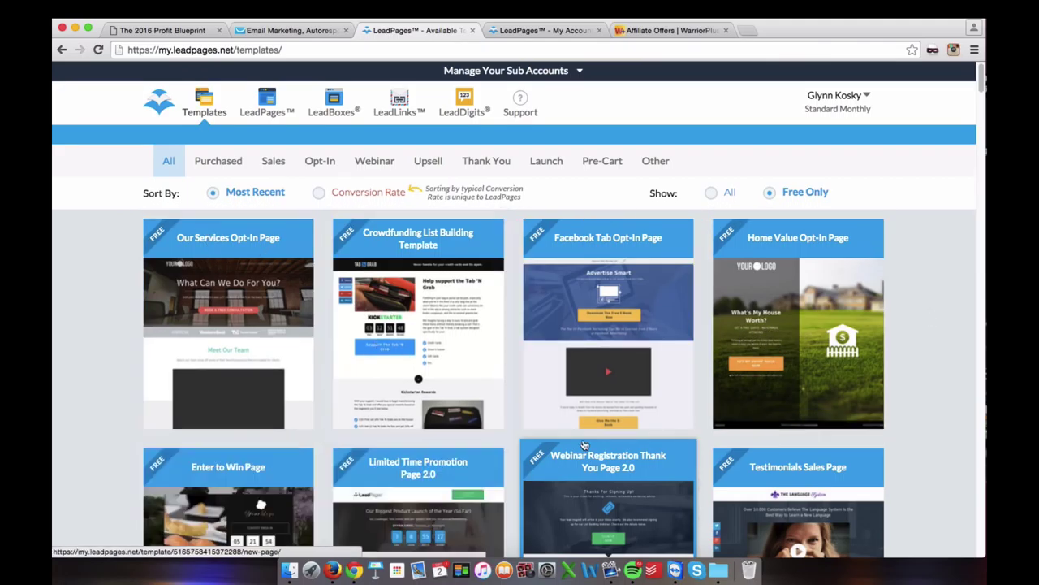
pyautogui.click(317, 196)
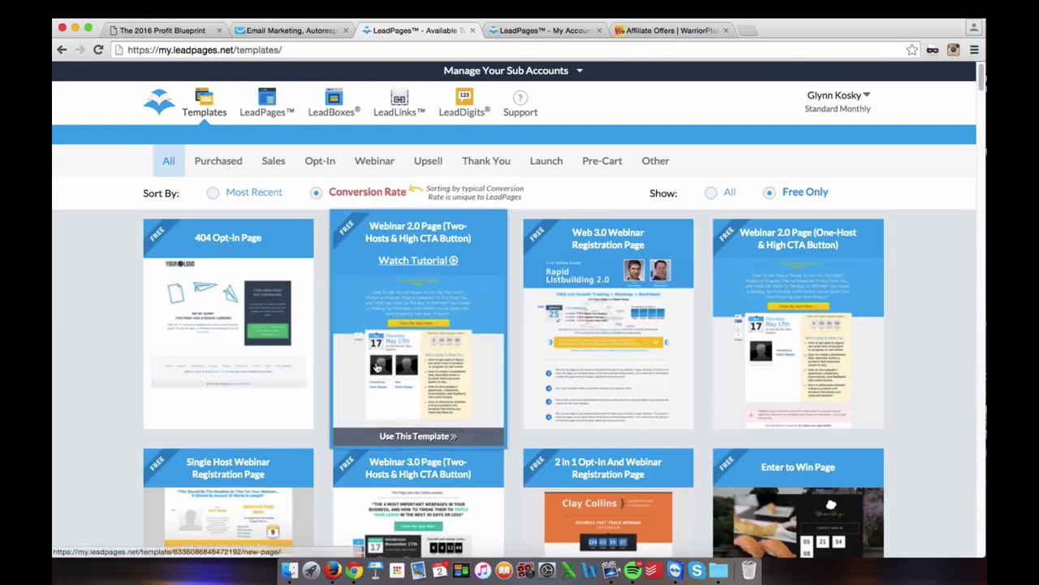
pyautogui.moveTo(980, 82); pyautogui.dragTo(983, 163)
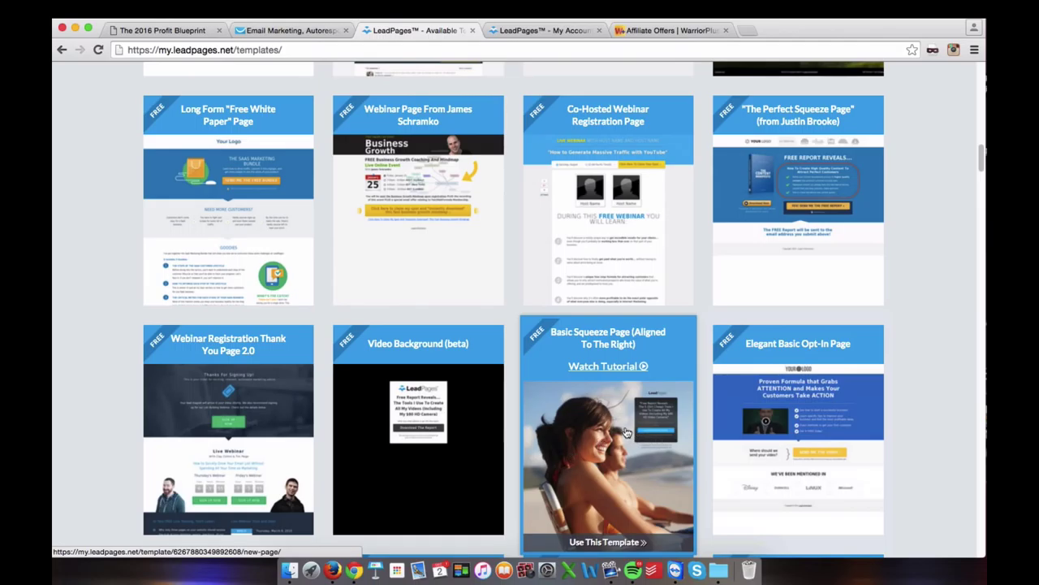
pyautogui.scroll(-5, 626, 432)
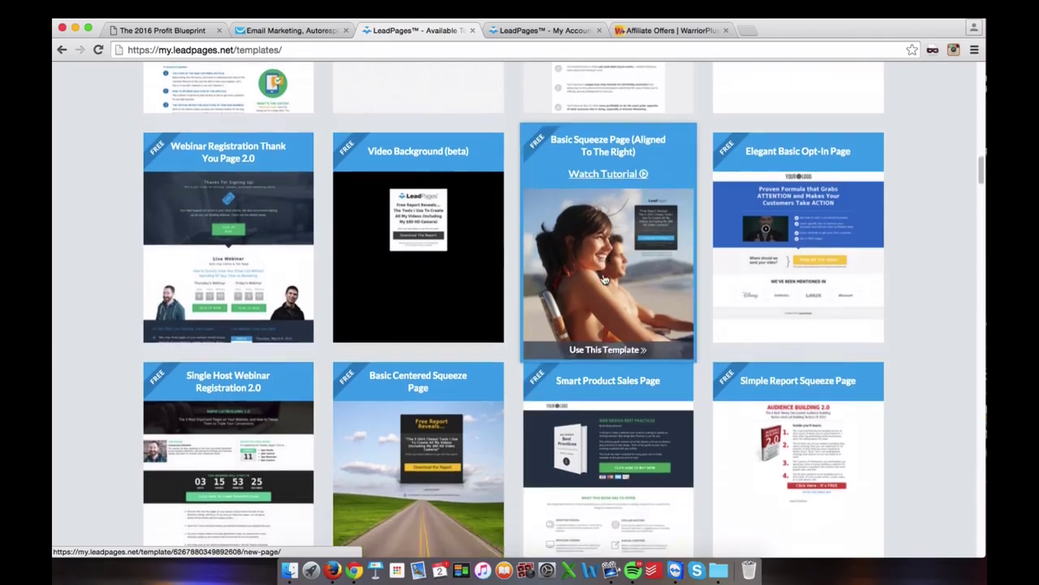
pyautogui.scroll(-2, 506, 317)
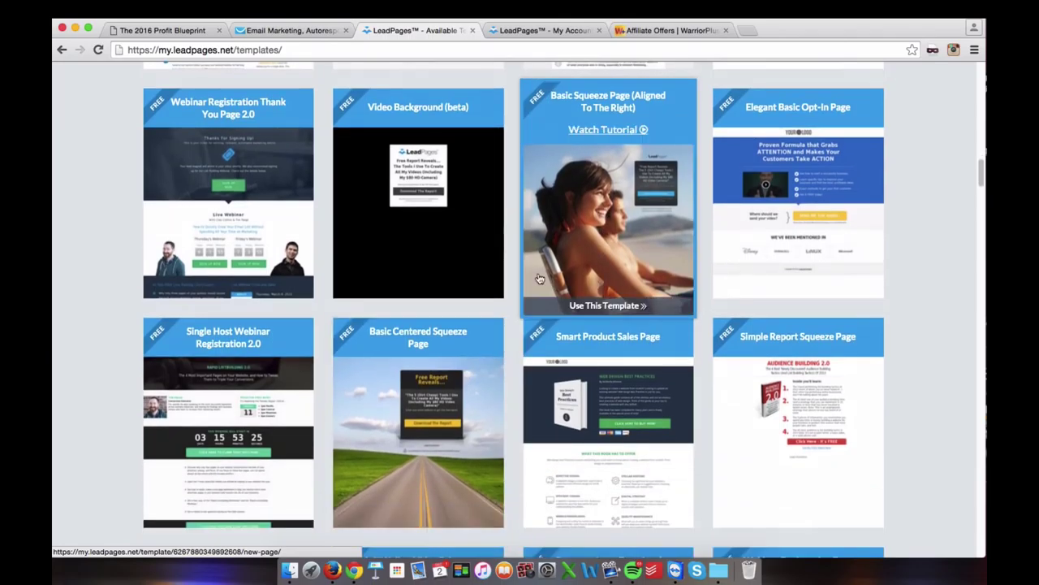
pyautogui.moveTo(418, 455)
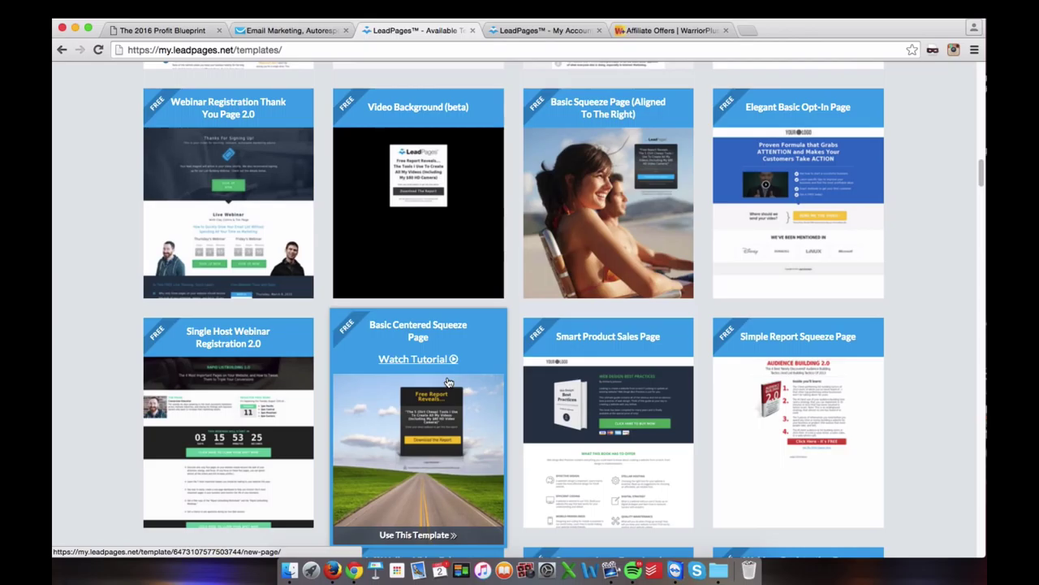
pyautogui.scroll(-1, 424, 416)
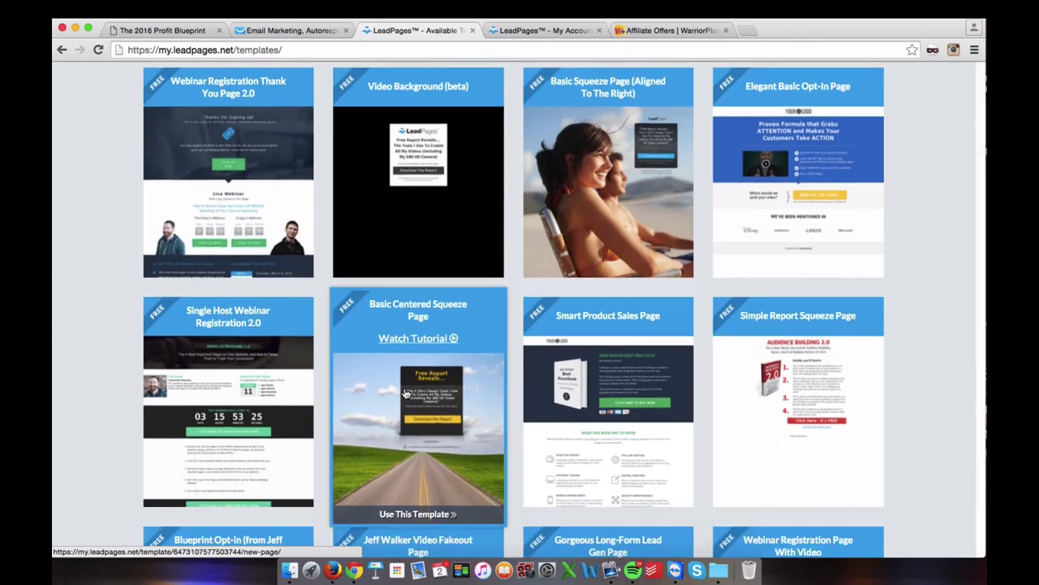
# Use the Basic Centered Squeeze Page template with its industry set to Art.
pyautogui.click(418, 514)
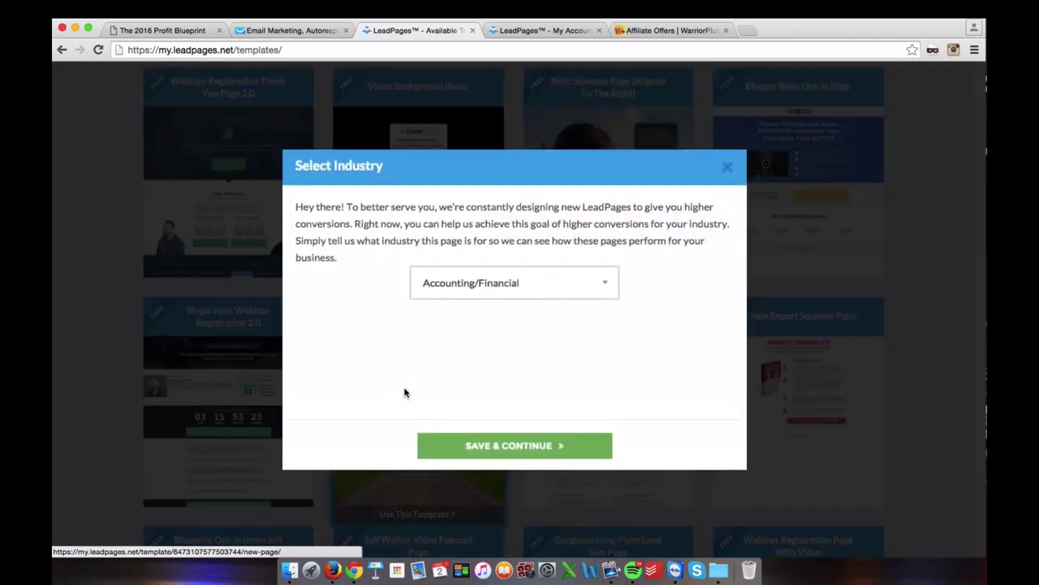
pyautogui.click(517, 292)
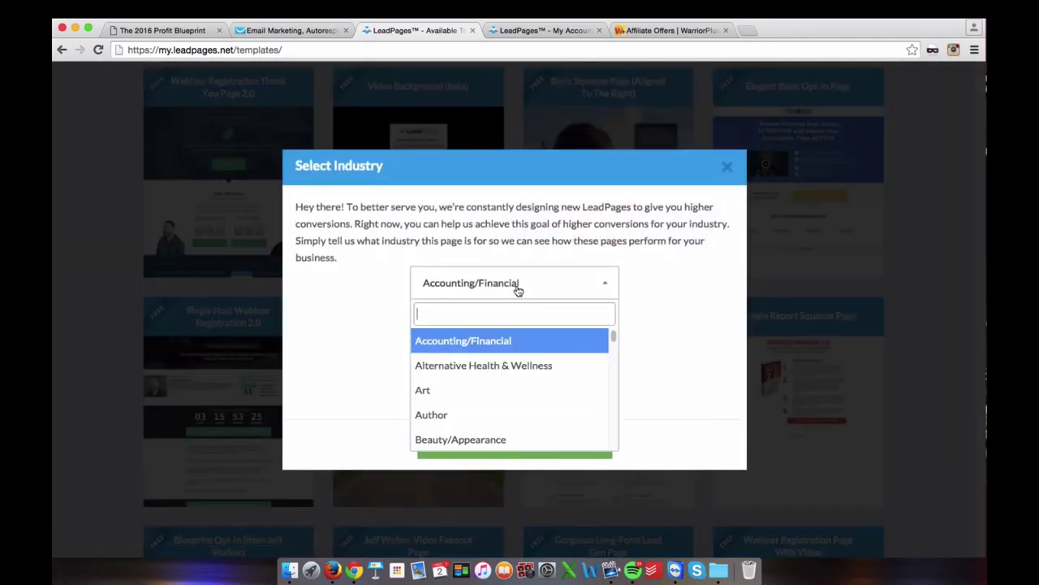
pyautogui.click(499, 389)
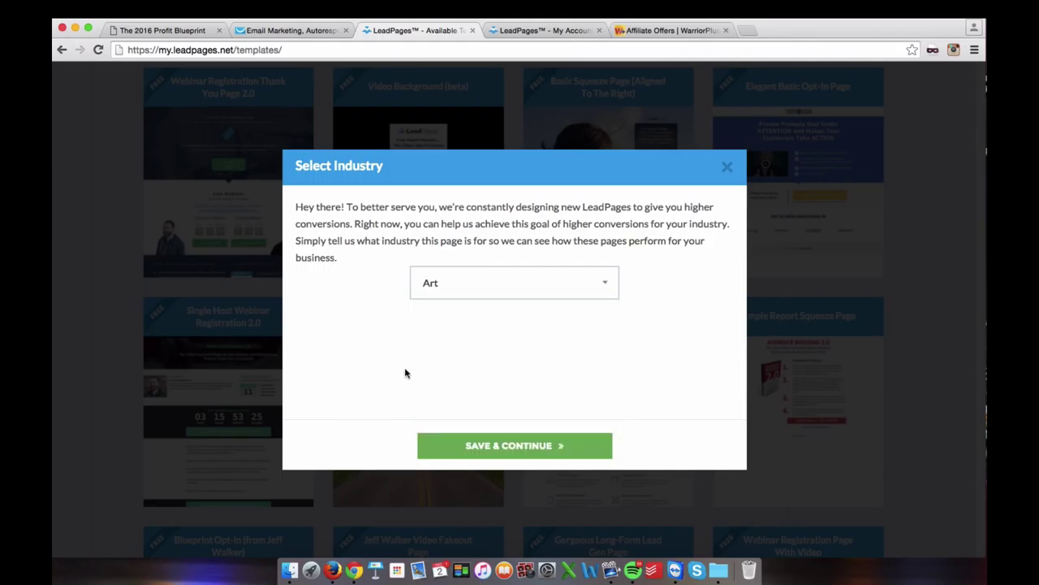
pyautogui.click(495, 448)
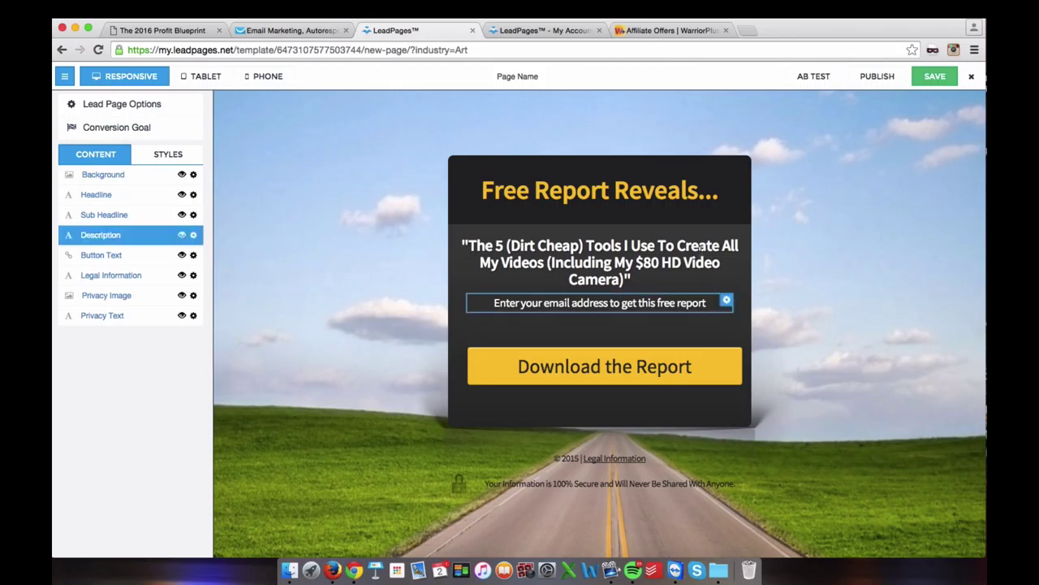
# View the GetResponse integration under Email Marketing Services in LeadPages My Account settings.
pyautogui.click(525, 31)
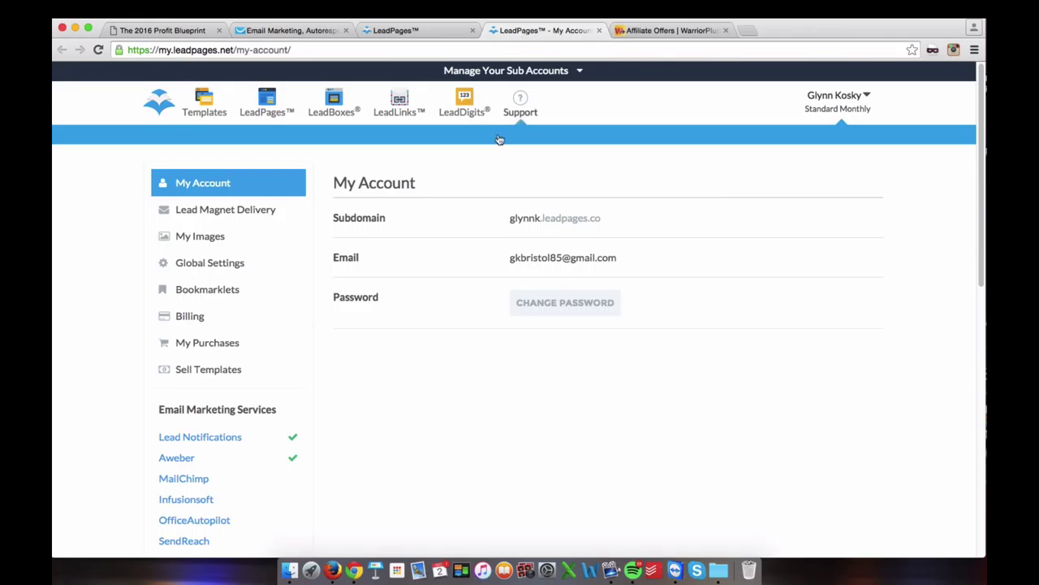
pyautogui.click(858, 108)
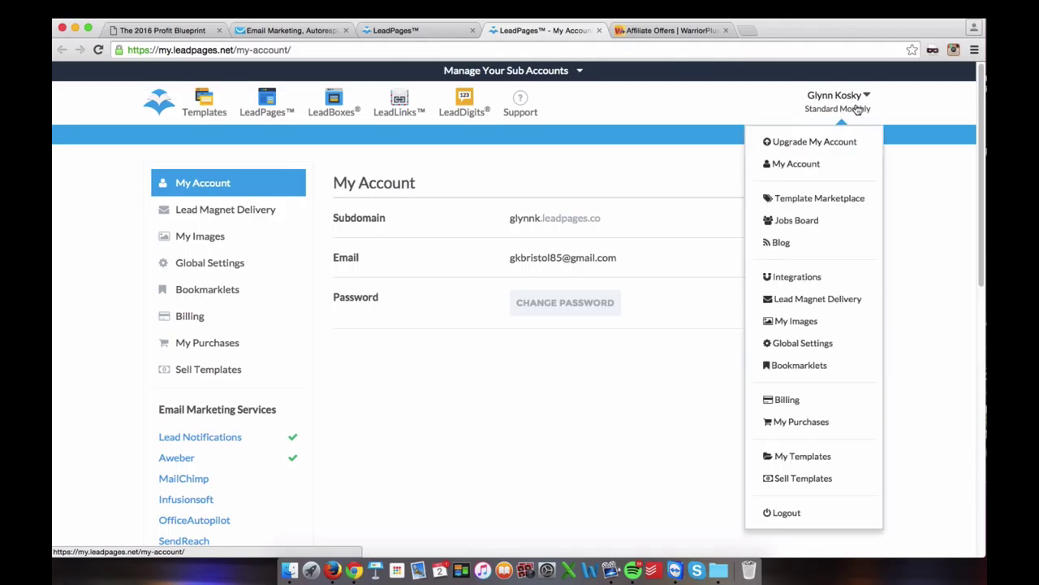
pyautogui.click(813, 165)
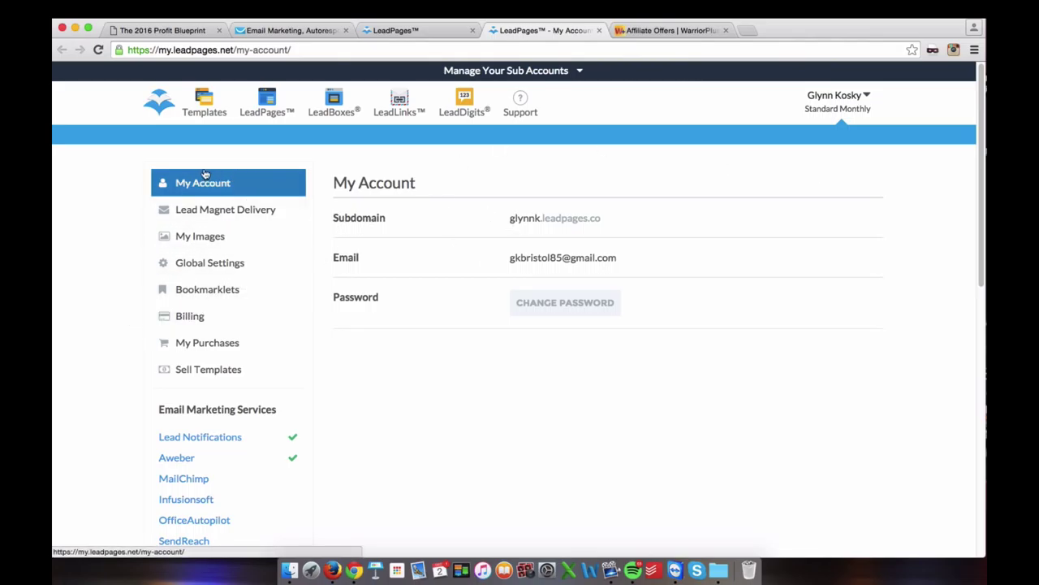
pyautogui.scroll(-2, 92, 295)
pyautogui.scroll(-2, 93, 294)
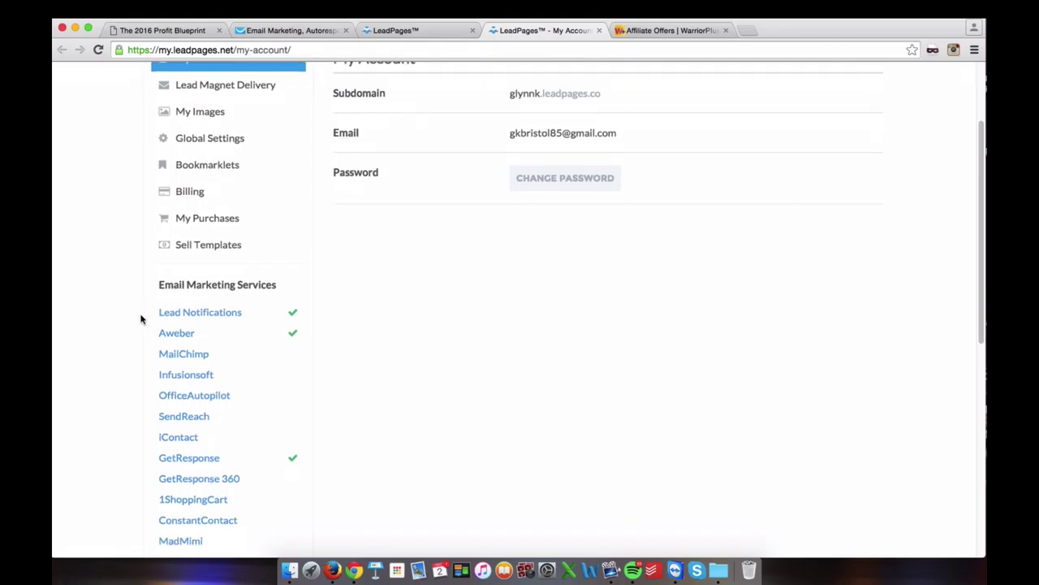
pyautogui.scroll(-3, 141, 318)
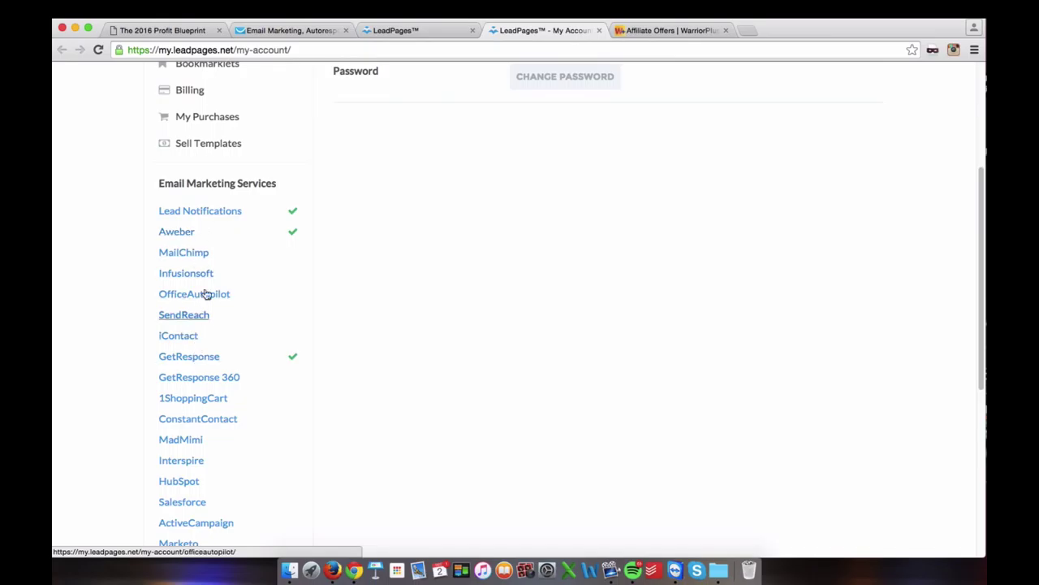
pyautogui.click(203, 362)
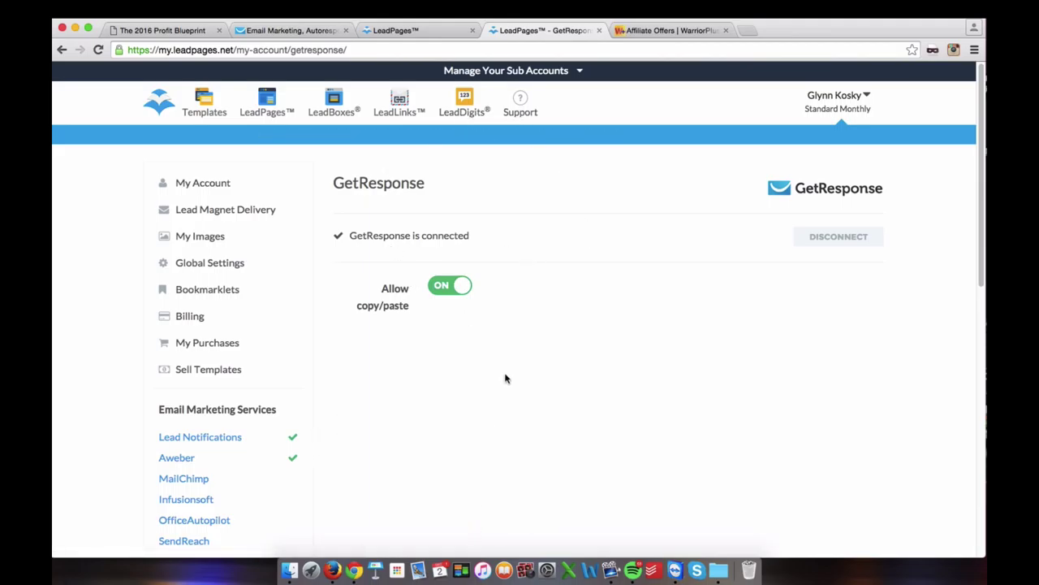
pyautogui.scroll(-10, 505, 379)
pyautogui.scroll(10, 506, 383)
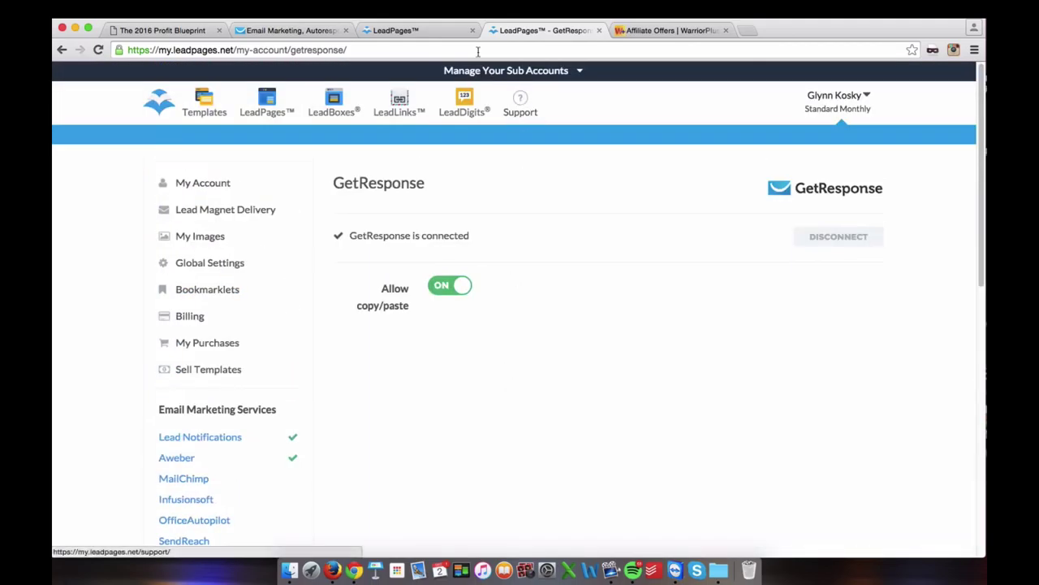
# Select the squeeze page headline in the LeadPages editor, then move to the WarriorPlus offers.
pyautogui.click(430, 30)
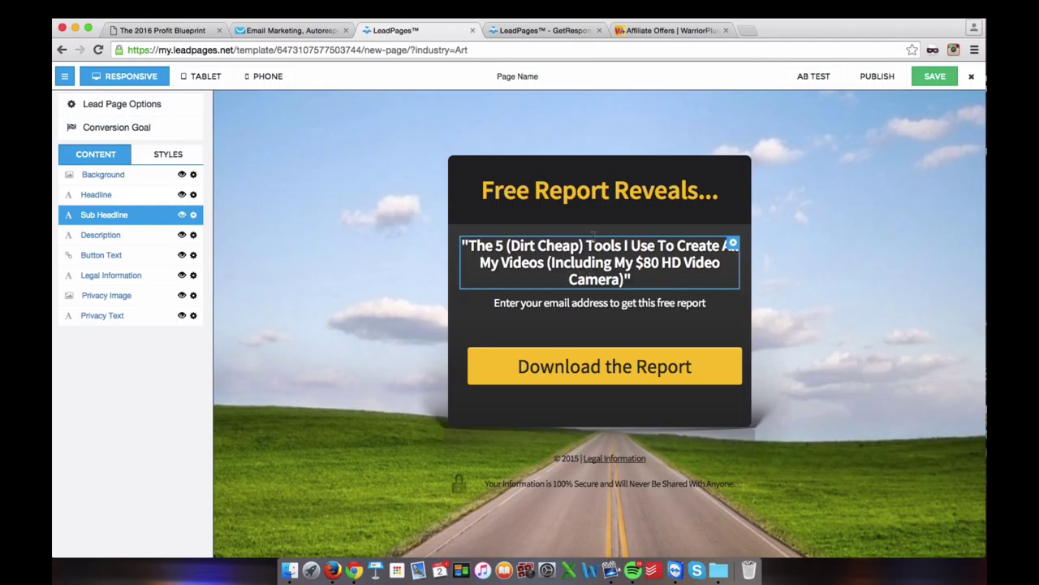
pyautogui.click(597, 180)
pyautogui.doubleClick(572, 190)
pyautogui.click(643, 192)
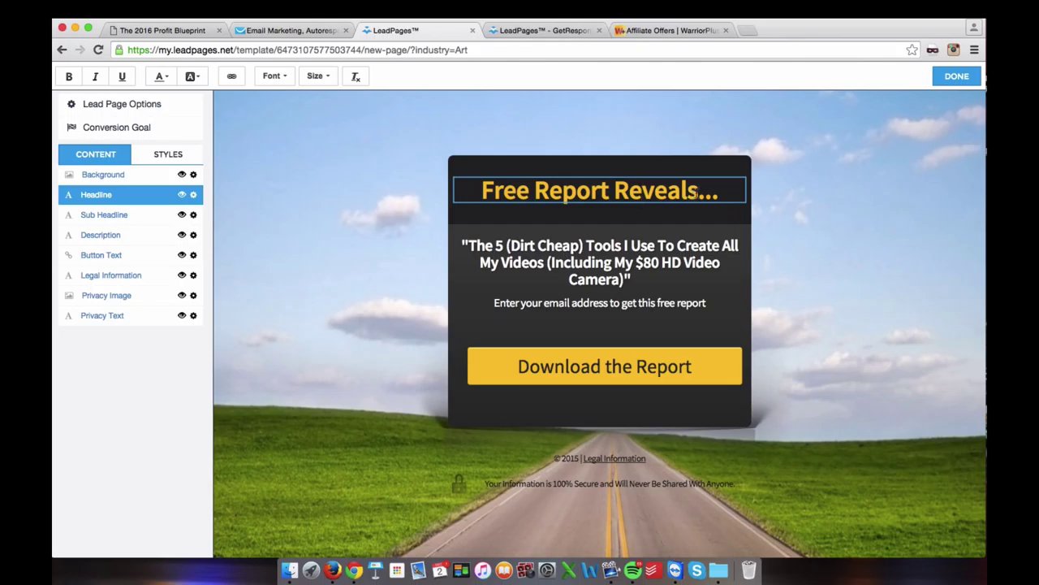
pyautogui.click(677, 33)
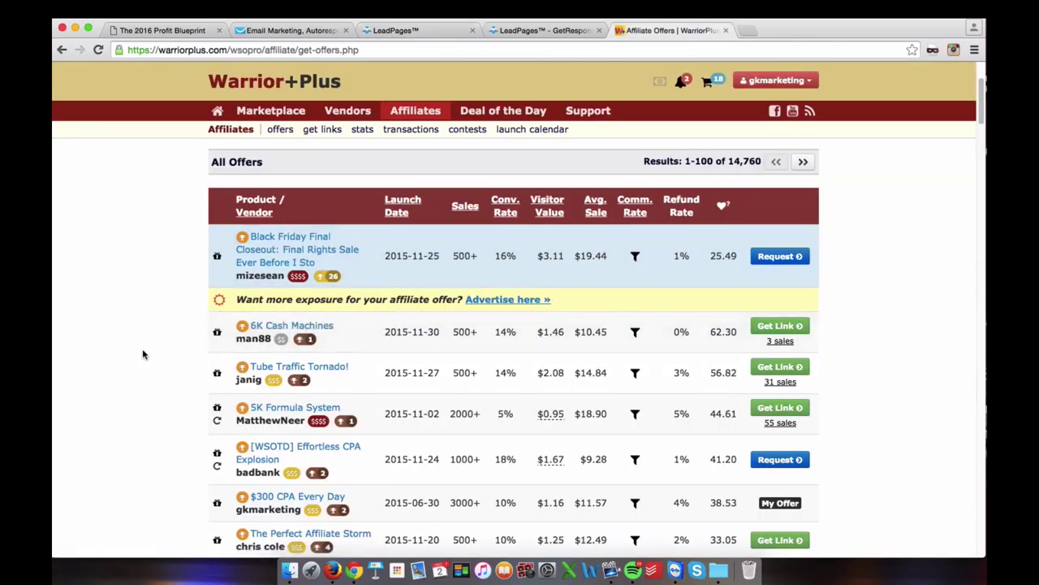
# Reload the WarriorPlus affiliate offers list and browse it, checking the Show filter.
pyautogui.scroll(-1, 151, 354)
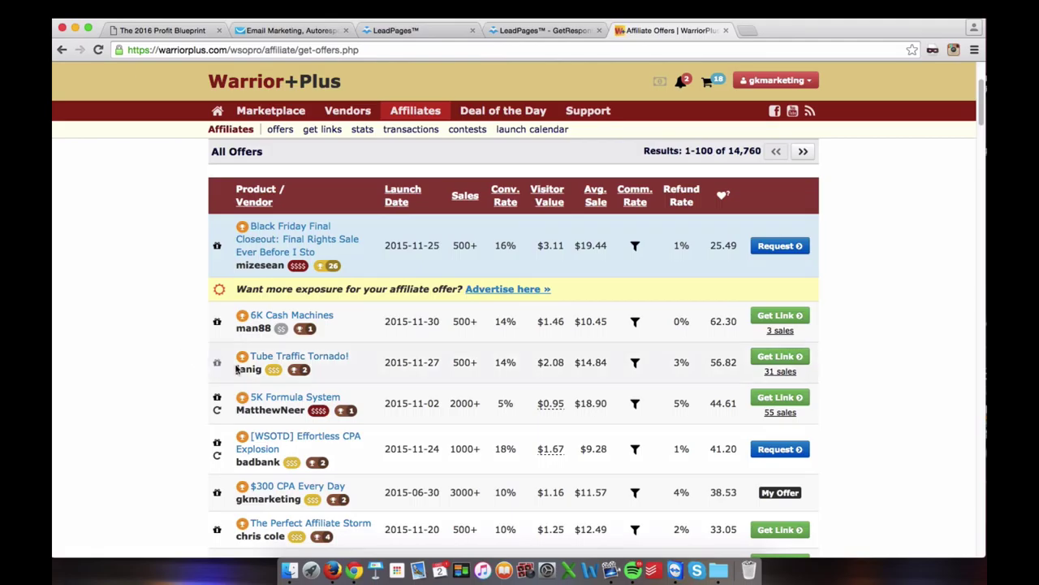
pyautogui.scroll(4, 150, 375)
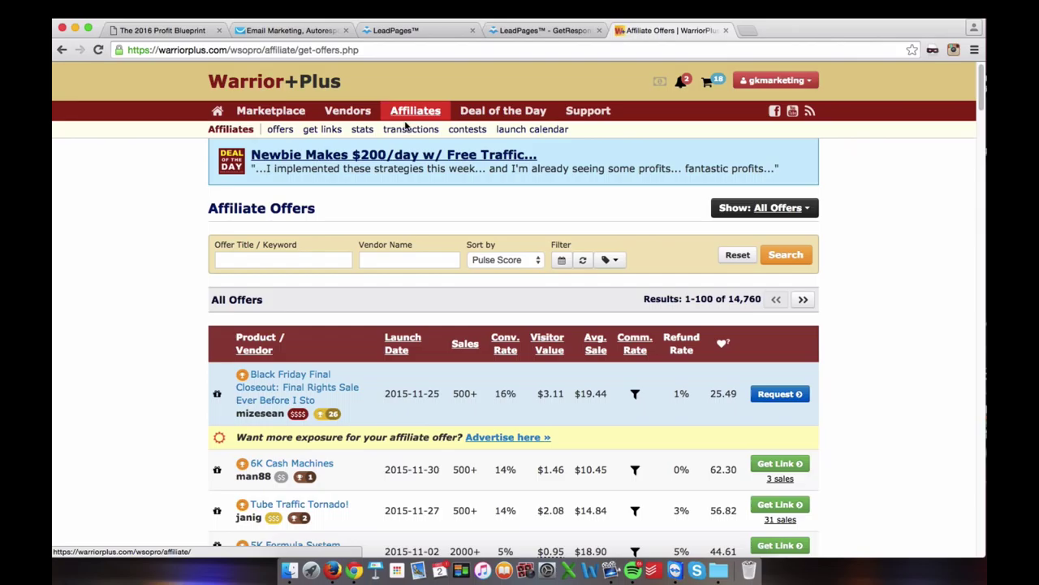
pyautogui.click(277, 131)
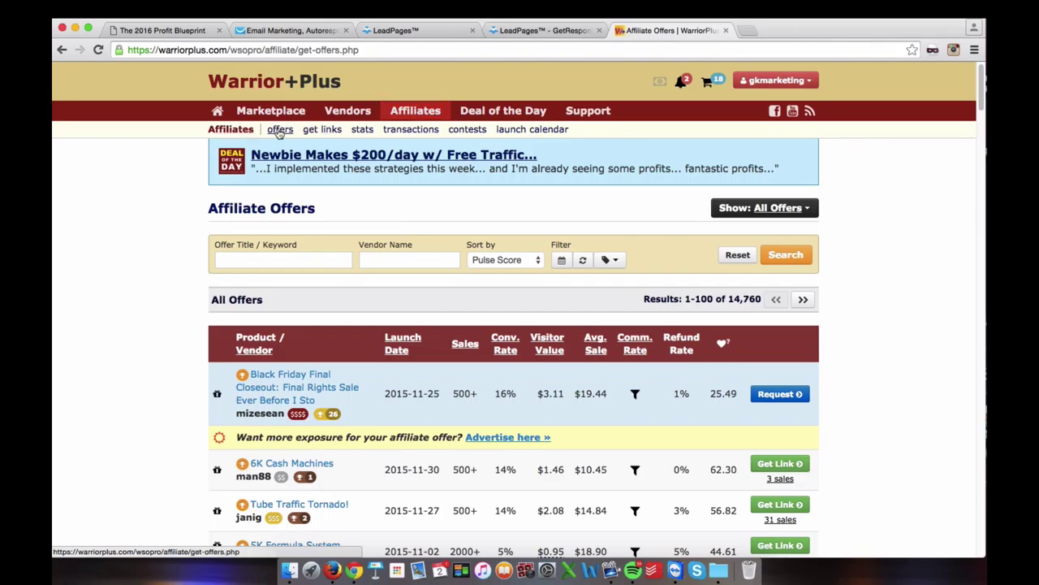
pyautogui.click(277, 131)
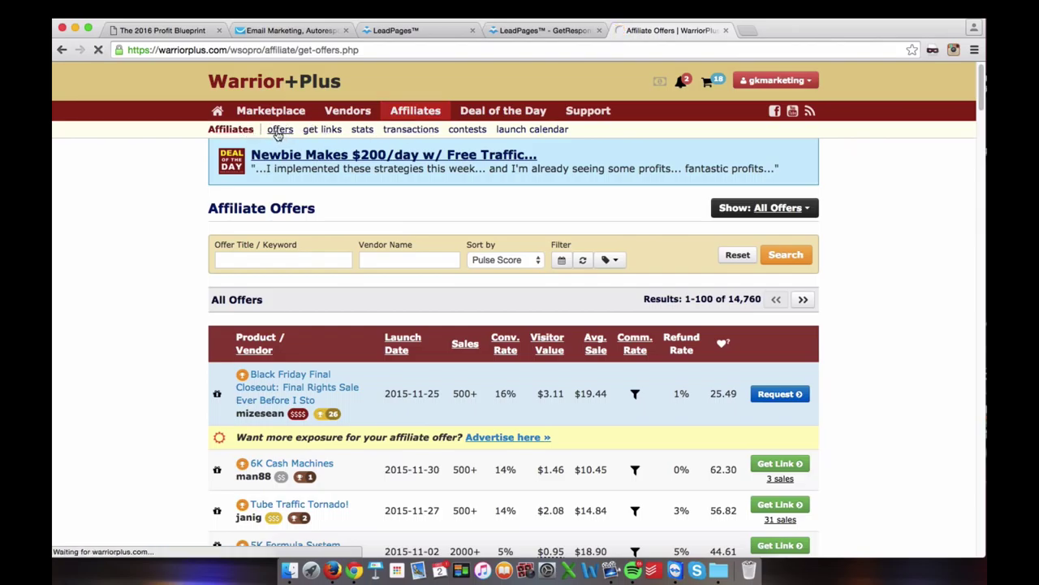
pyautogui.scroll(-3, 191, 398)
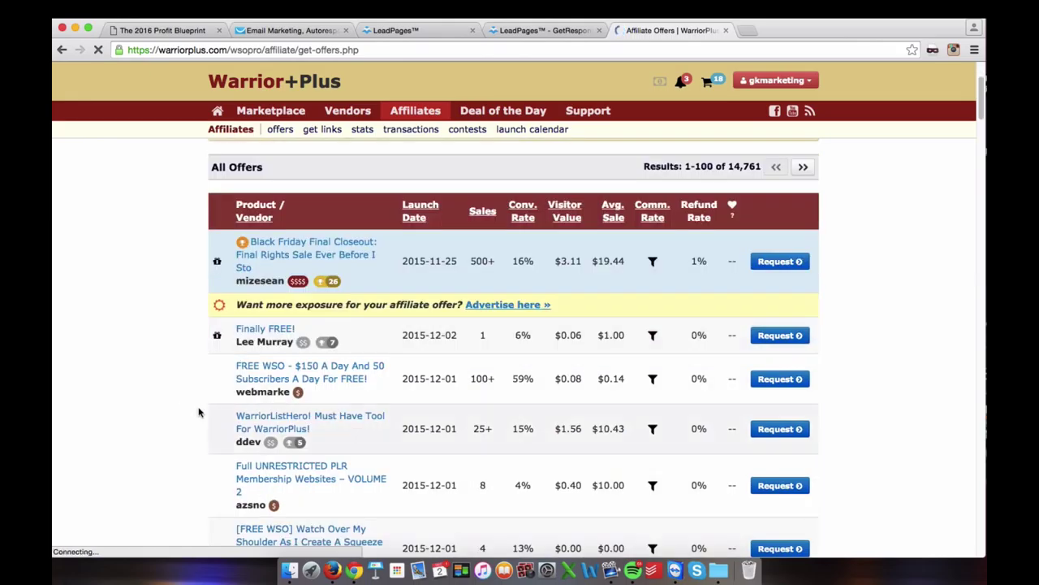
pyautogui.scroll(-5, 197, 410)
pyautogui.scroll(-5, 195, 409)
pyautogui.scroll(3, 195, 409)
pyautogui.scroll(10, 195, 410)
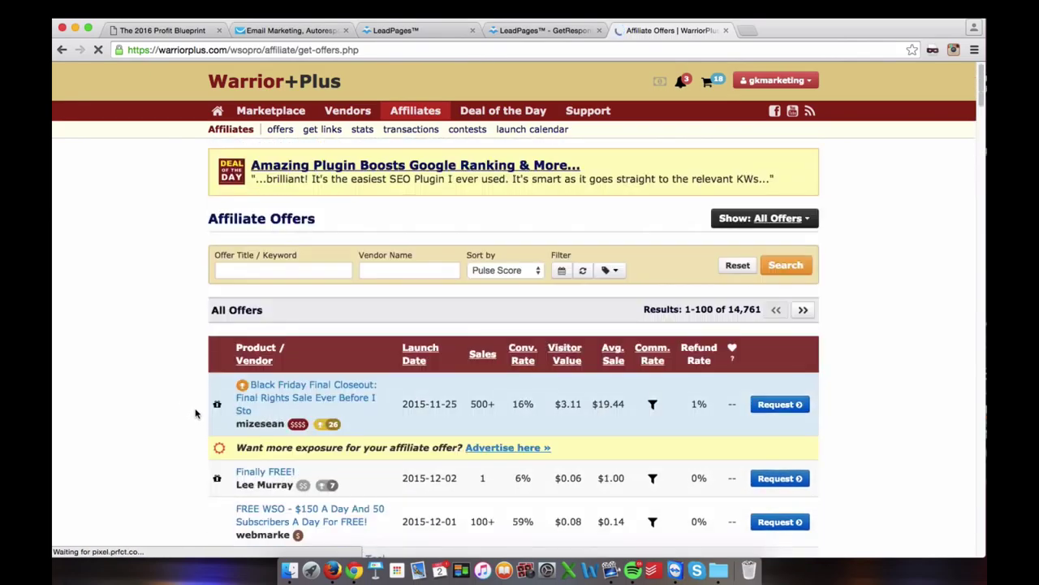
pyautogui.scroll(-1, 195, 413)
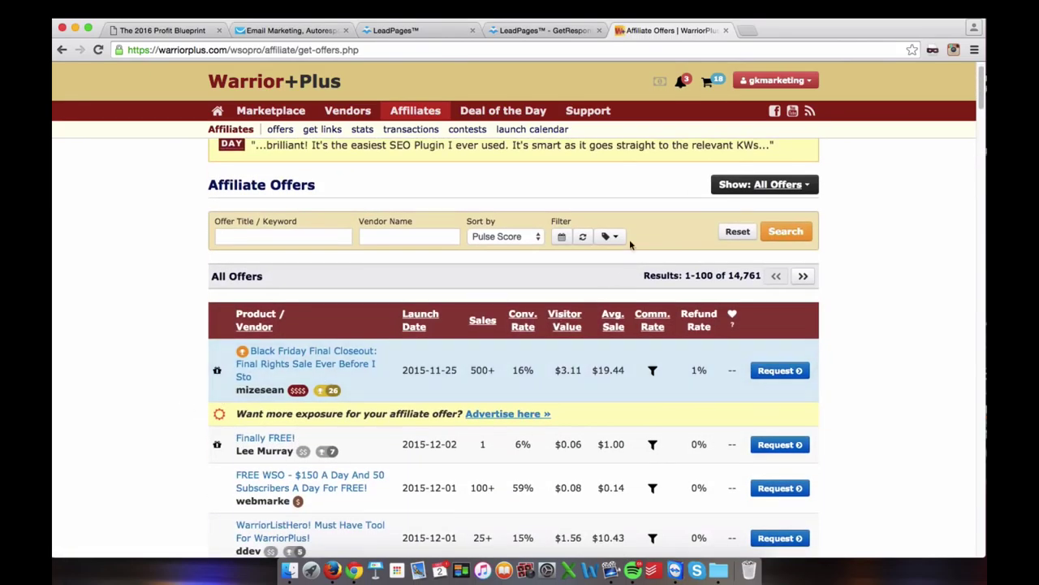
pyautogui.click(774, 188)
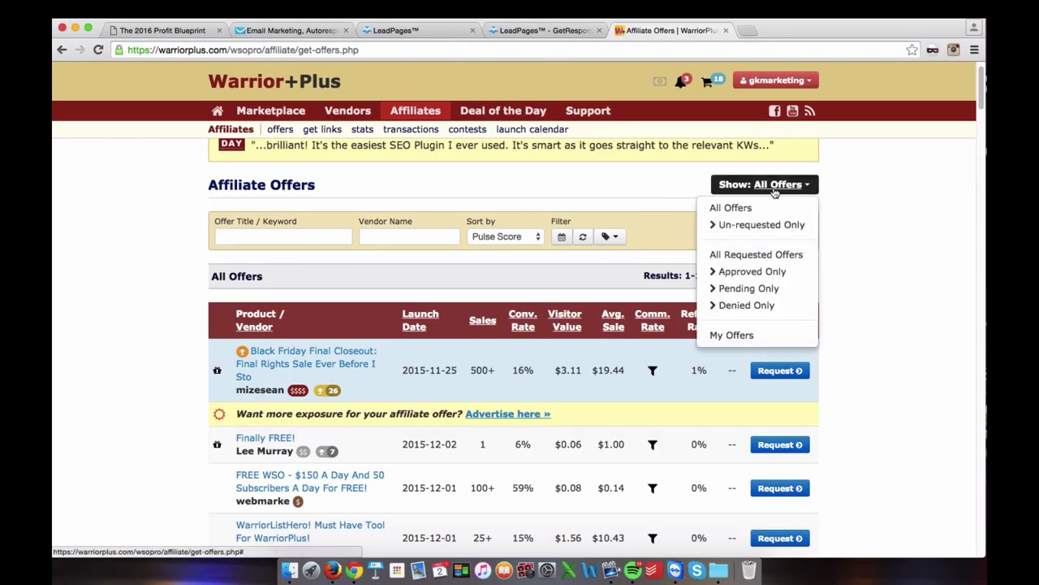
pyautogui.click(774, 189)
pyautogui.scroll(1, 195, 376)
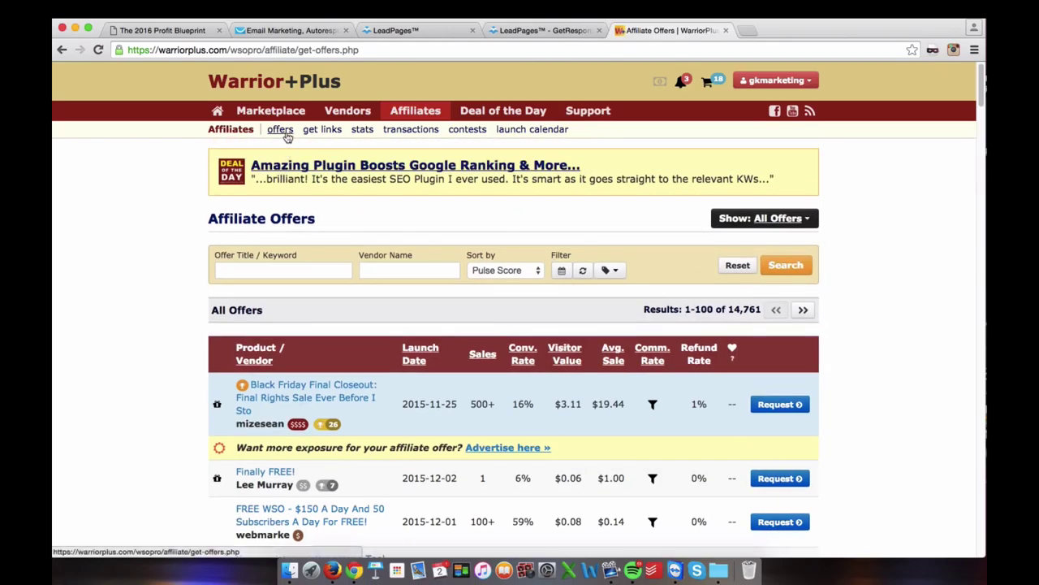
pyautogui.scroll(-10, 196, 376)
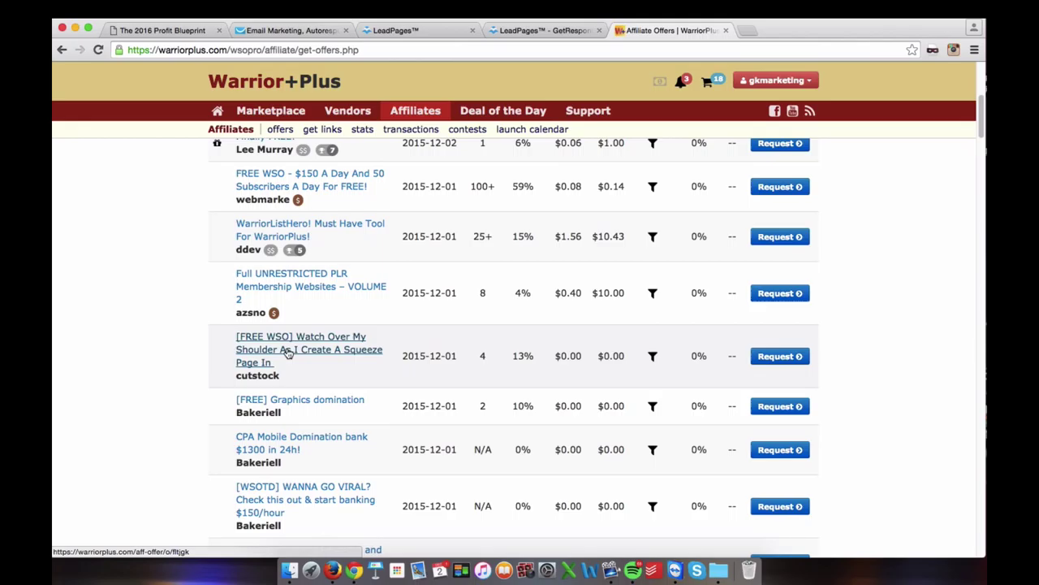
pyautogui.scroll(-3, 359, 360)
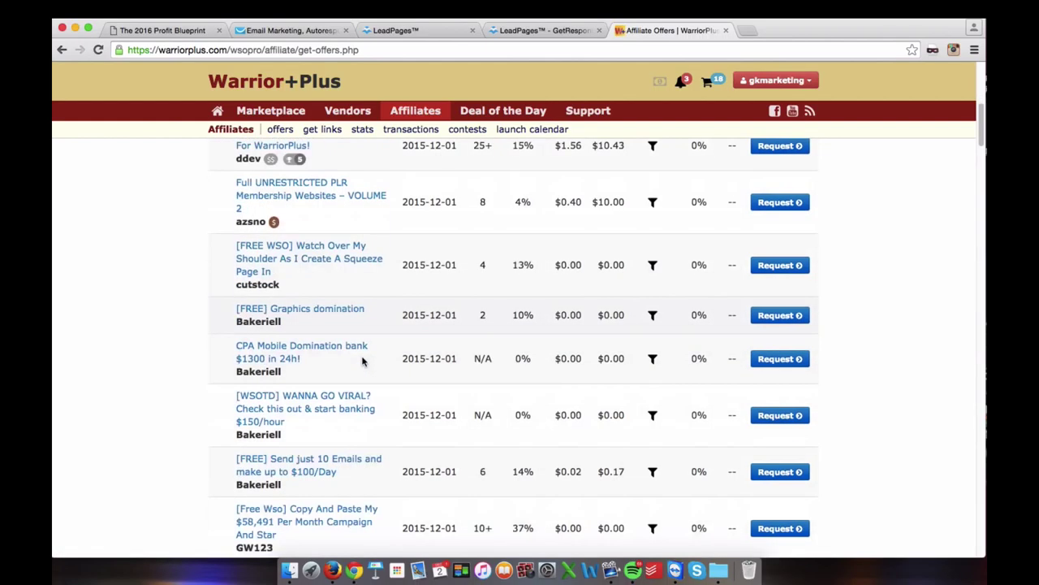
pyautogui.scroll(-3, 367, 368)
pyautogui.scroll(-3, 367, 368)
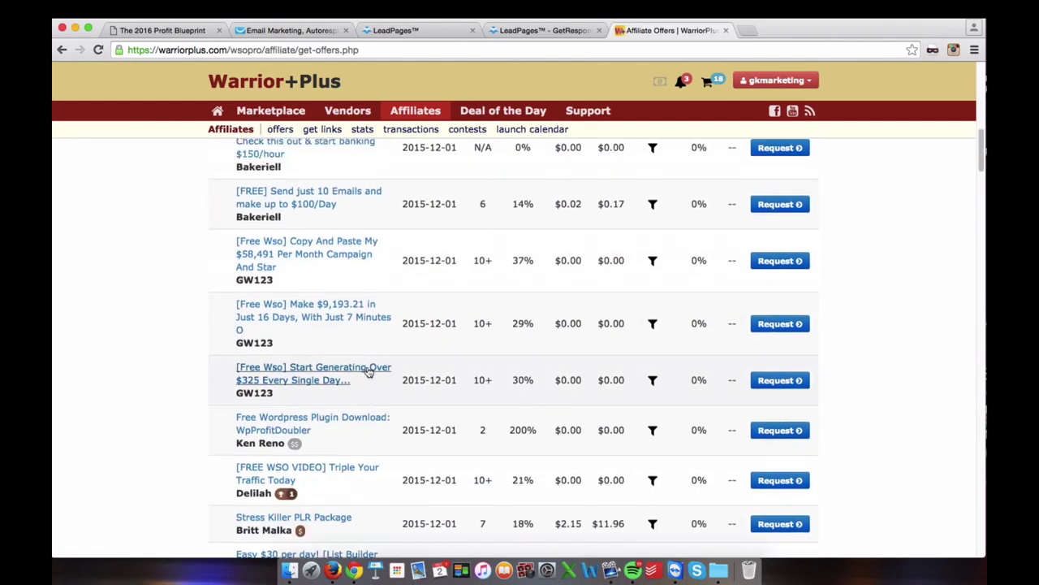
# Open the $58,491 offer's approval request, then cancel it and close its details.
pyautogui.click(798, 263)
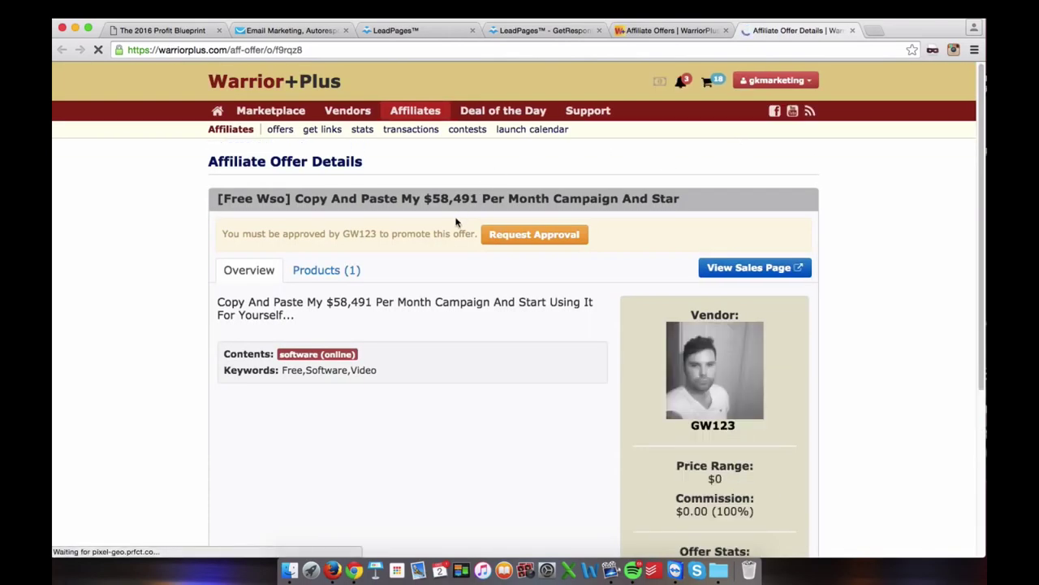
pyautogui.click(487, 235)
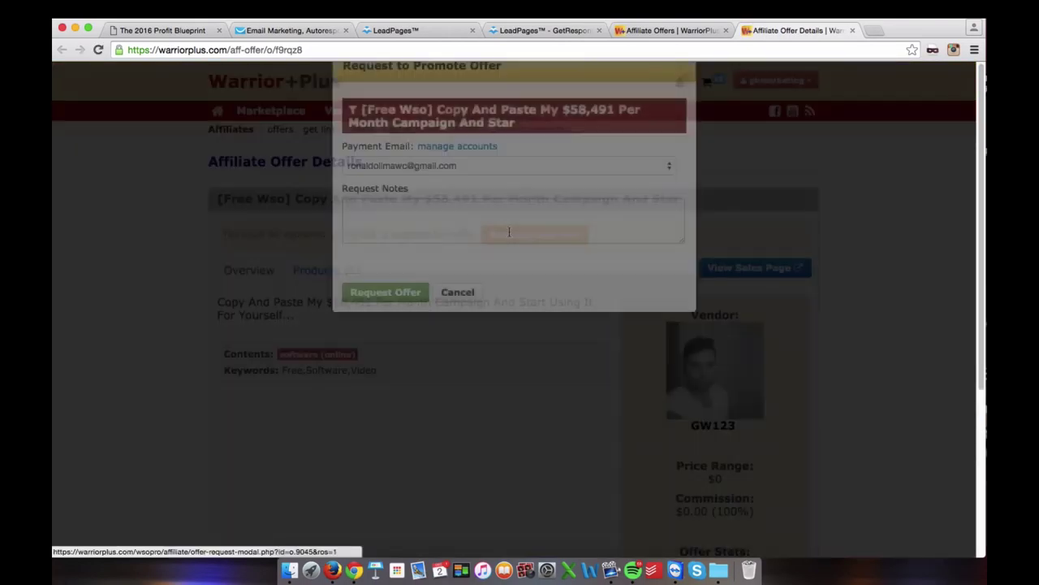
pyautogui.write('gdgd')
pyautogui.press('BackSpace')
pyautogui.press('BackSpace')
pyautogui.press('BackSpace')
pyautogui.press('BackSpace')
pyautogui.click(449, 356)
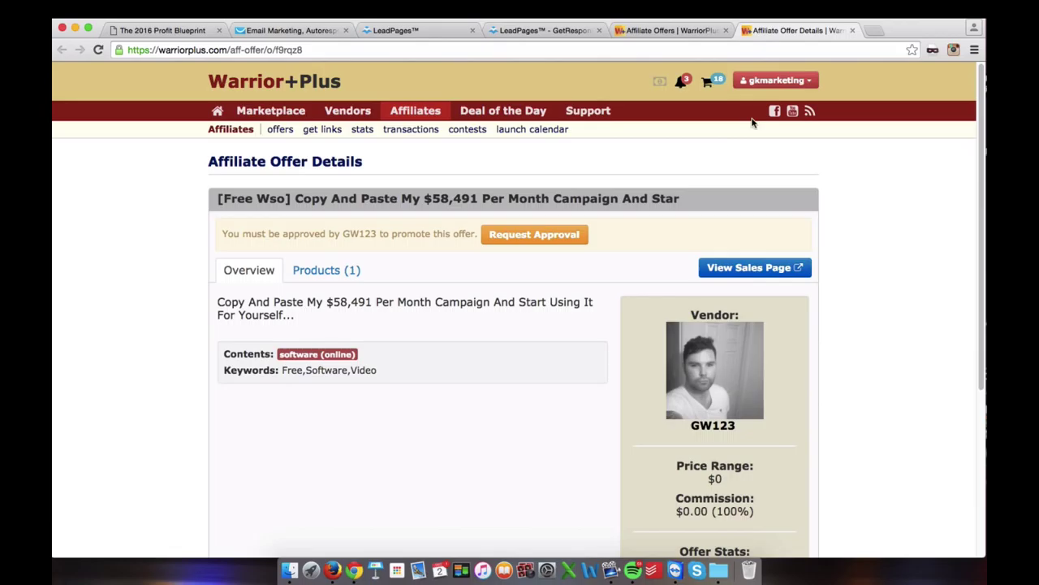
pyautogui.click(852, 30)
pyautogui.scroll(10, 428, 319)
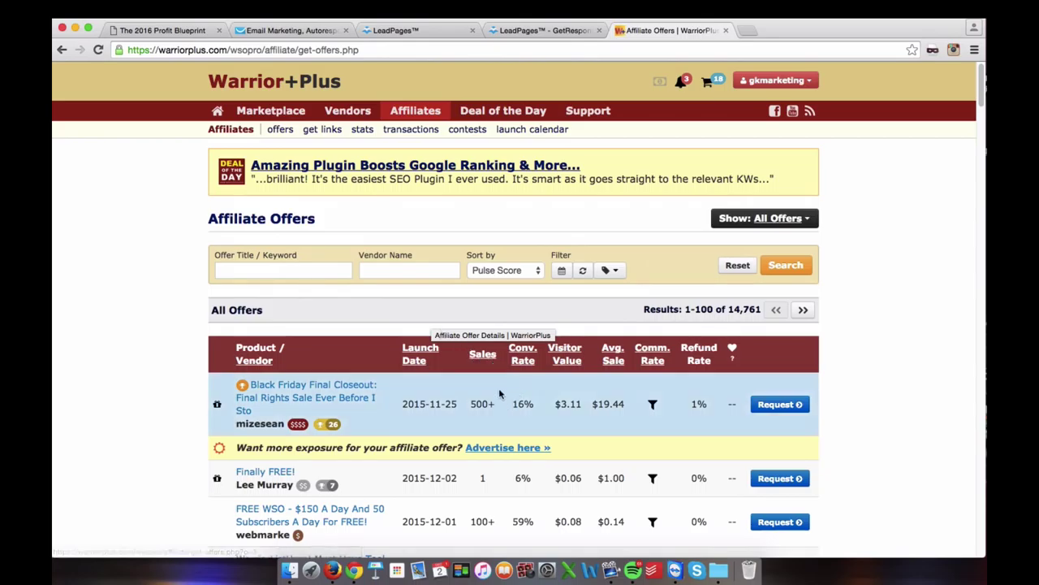
# Filter the affiliate offers list to Approved Only.
pyautogui.click(798, 224)
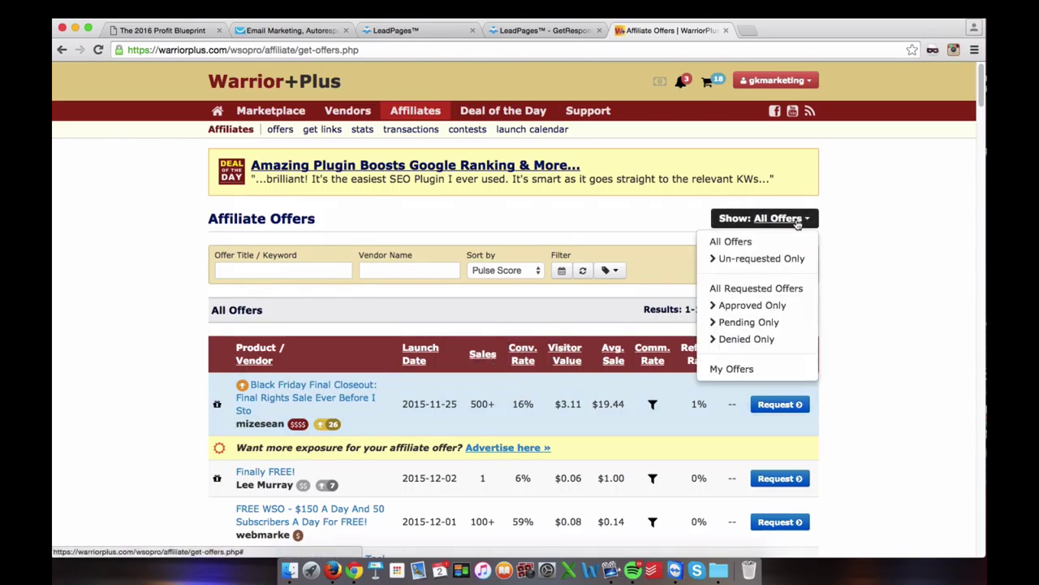
pyautogui.click(772, 303)
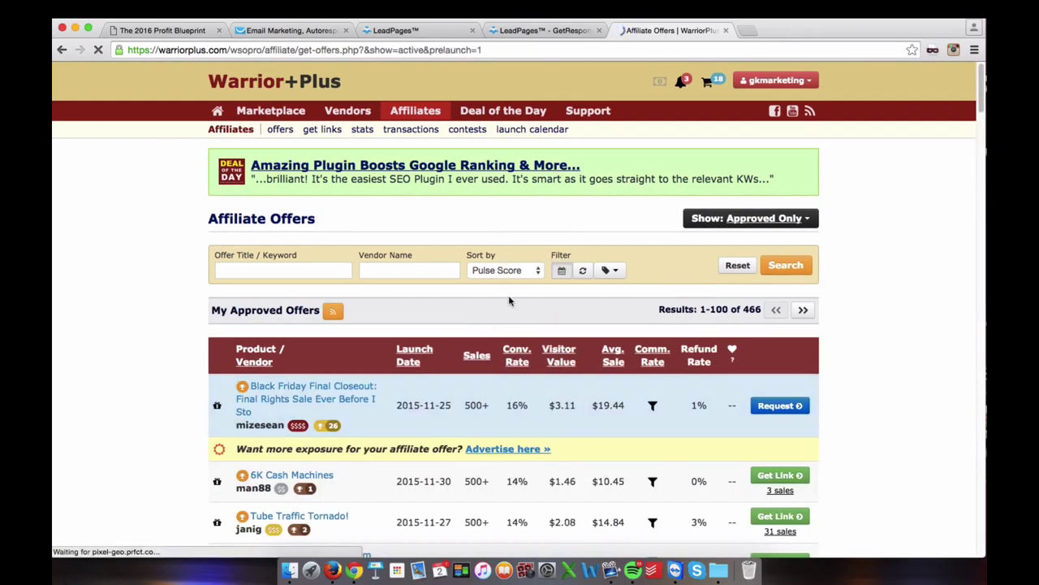
pyautogui.scroll(-3, 510, 297)
pyautogui.scroll(-1, 512, 303)
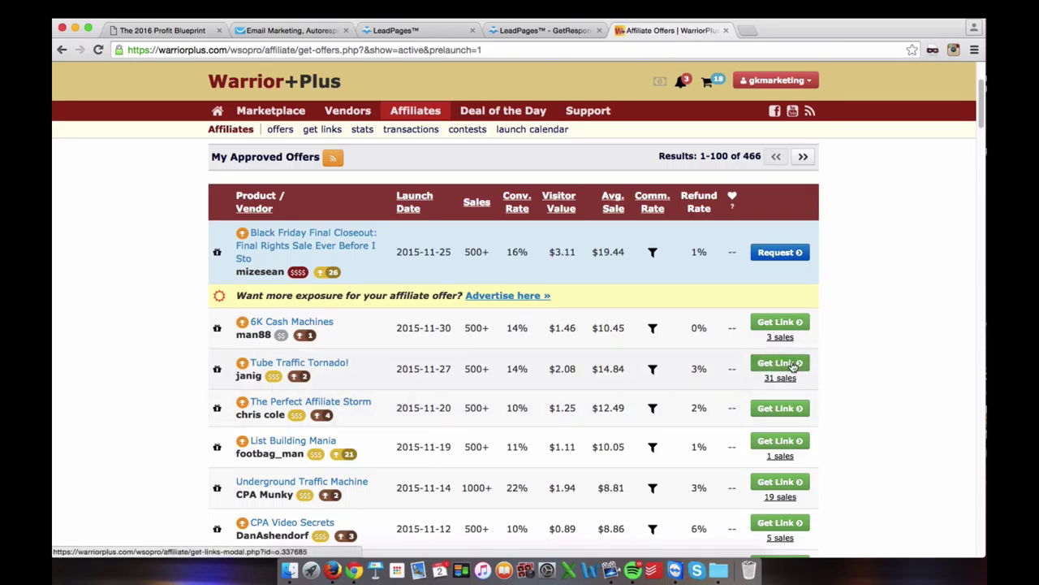
# Get and select the Tube Traffic Tornado affiliate link URL, then close the dialog.
pyautogui.click(779, 363)
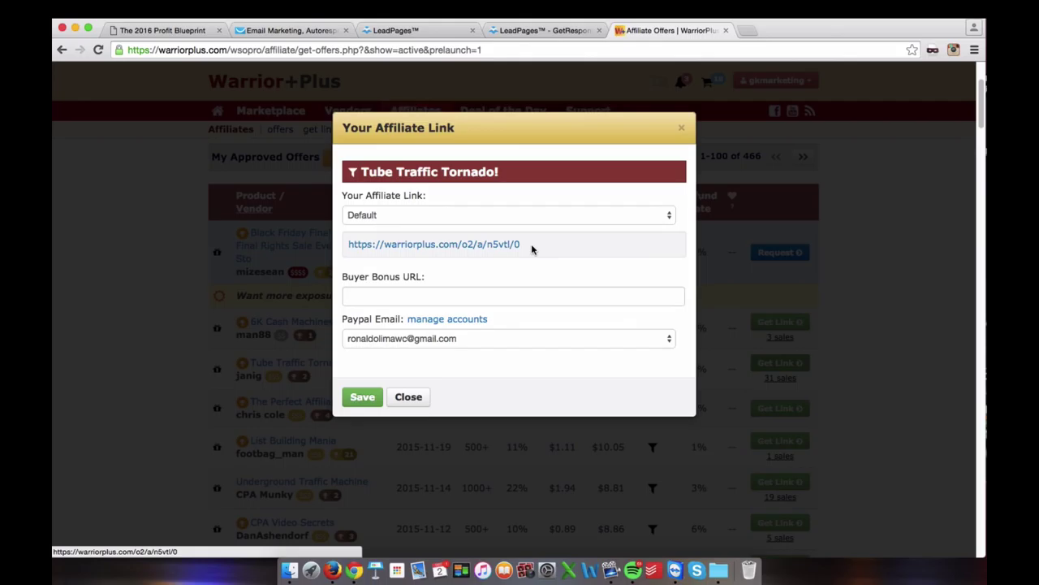
pyautogui.moveTo(531, 248); pyautogui.dragTo(346, 247)
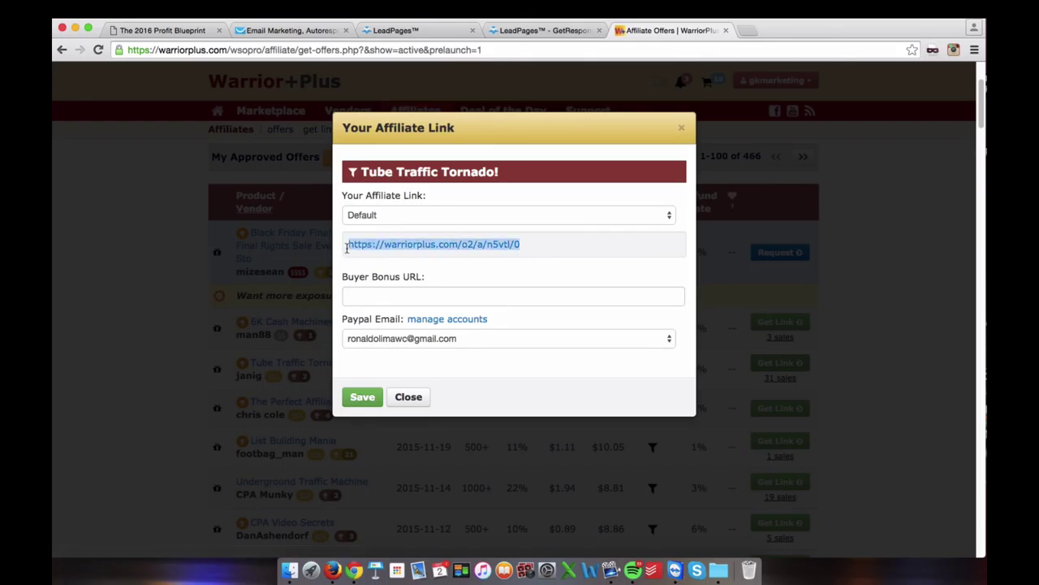
pyautogui.moveTo(550, 247); pyautogui.dragTo(351, 243)
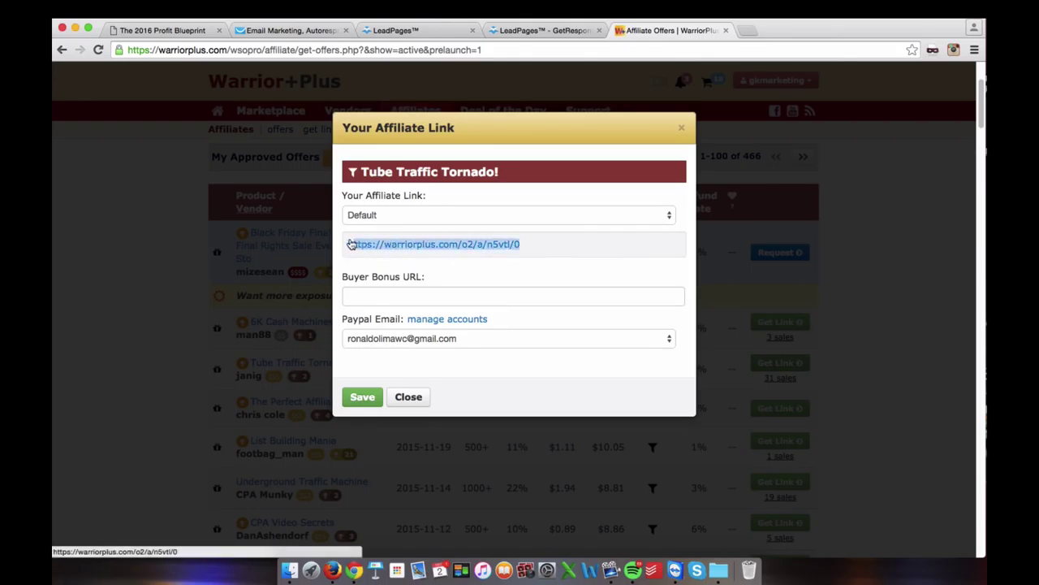
pyautogui.click(579, 247)
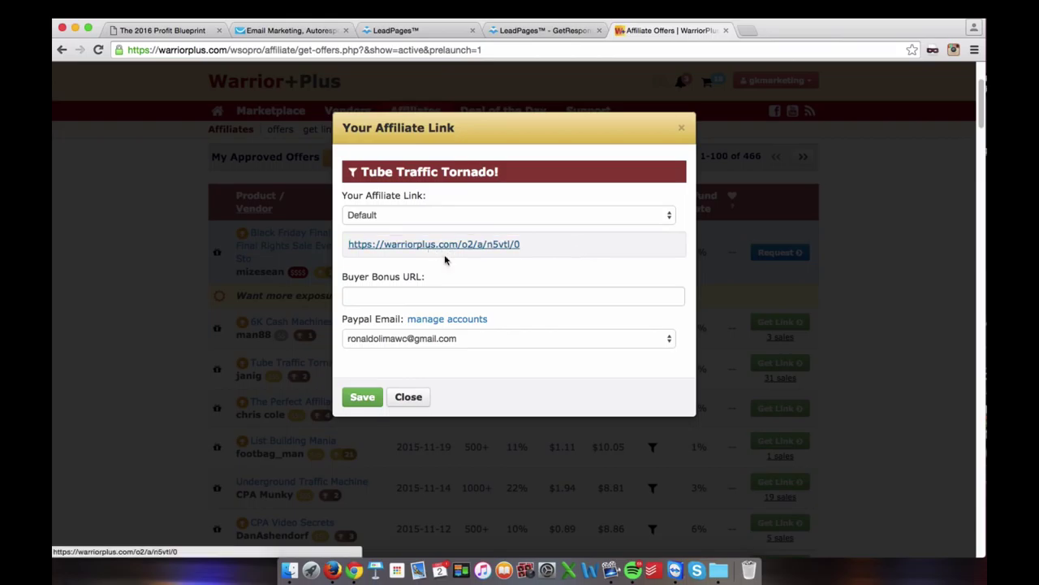
pyautogui.click(532, 31)
pyautogui.click(654, 31)
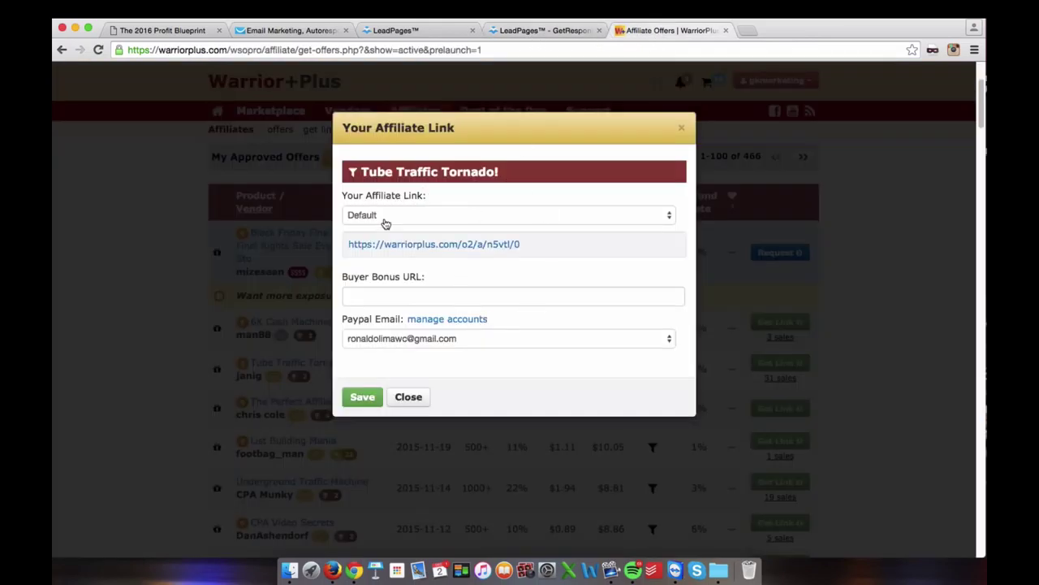
pyautogui.click(683, 128)
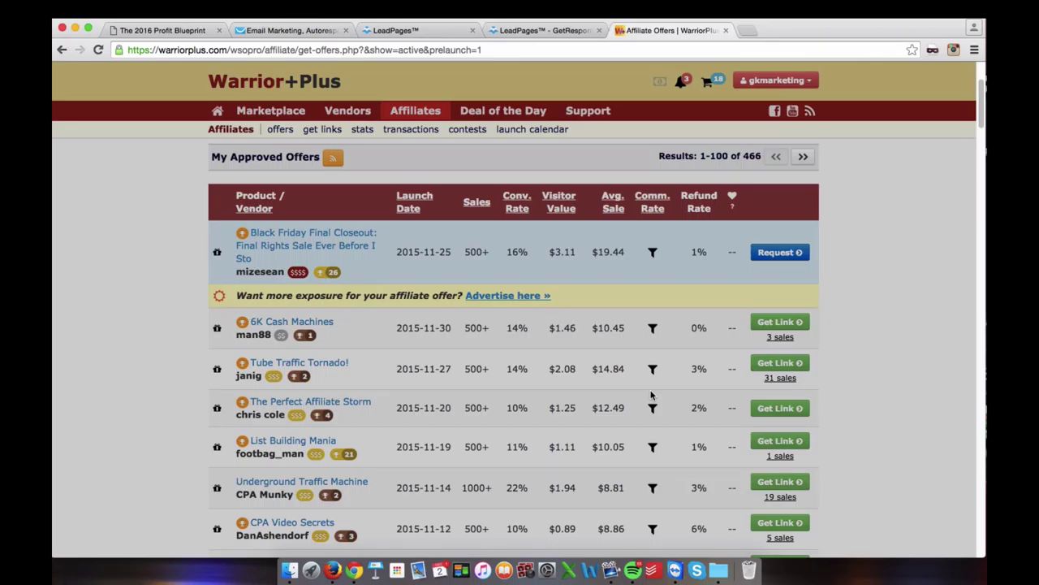
pyautogui.click(768, 366)
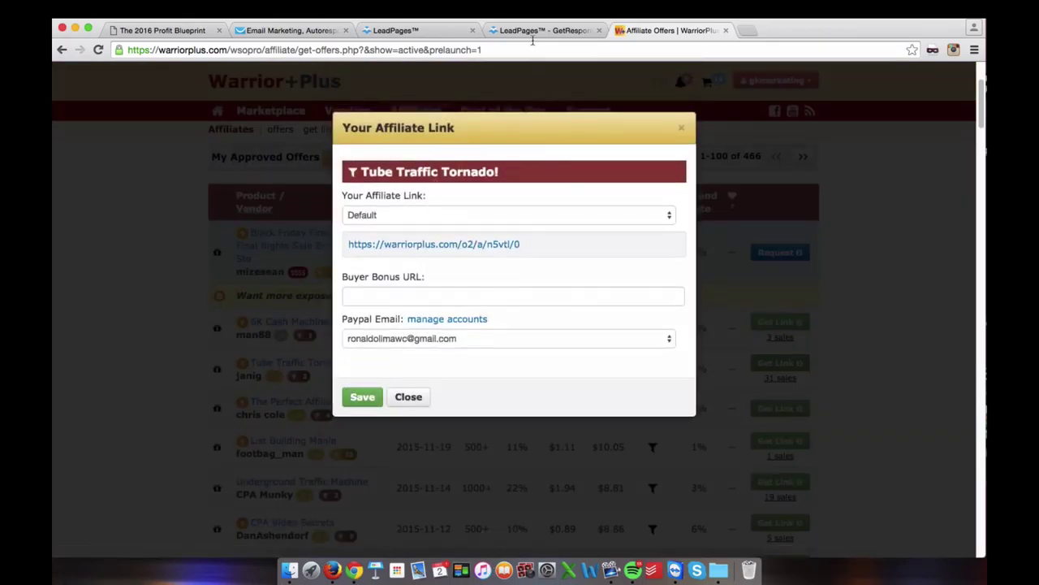
pyautogui.click(532, 33)
pyautogui.click(411, 32)
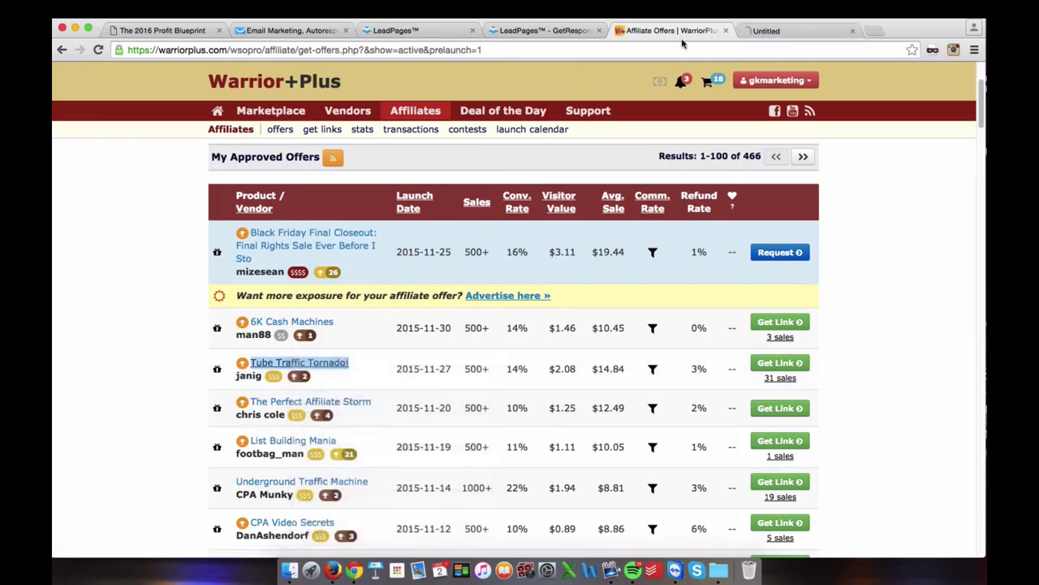
# Open the Tube Traffic Tornado affiliate link in a new tab.
pyautogui.click(753, 30)
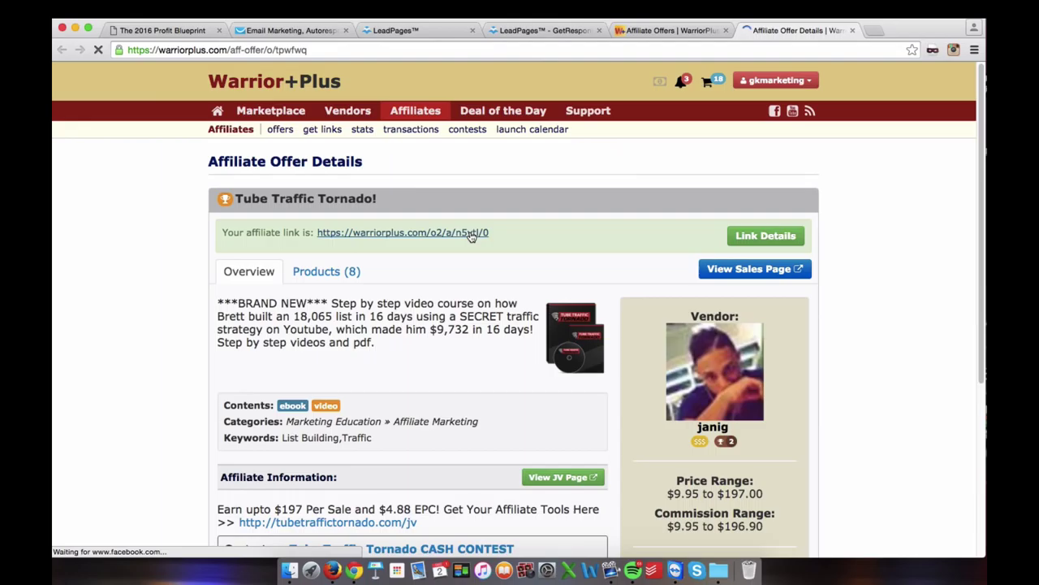
pyautogui.rightClick(471, 233)
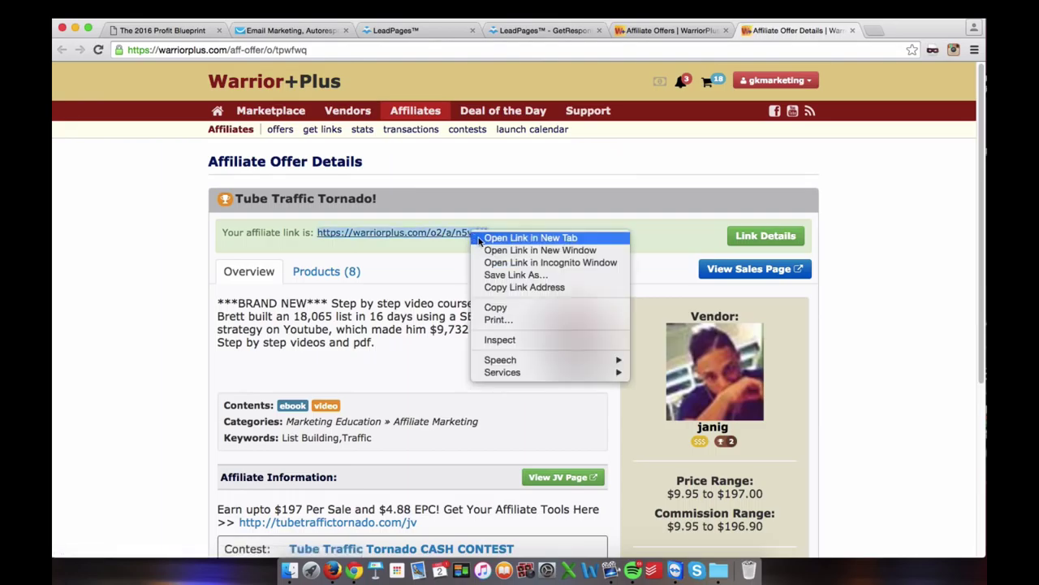
pyautogui.click(306, 244)
pyautogui.rightClick(340, 233)
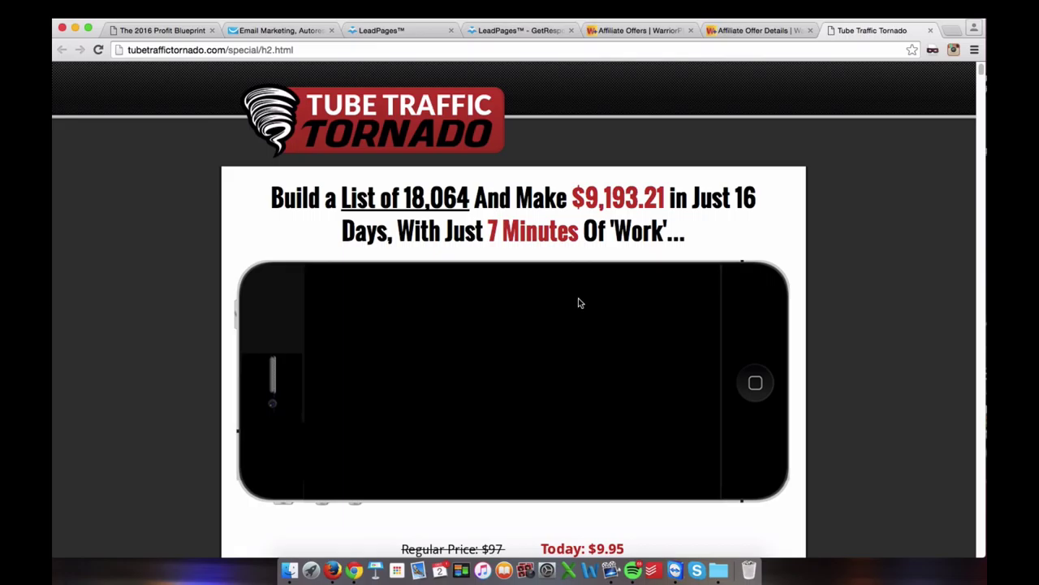
# Play and pause the Tube Traffic Tornado sales video, then return to the LeadPages editor.
pyautogui.moveTo(572, 197); pyautogui.dragTo(666, 197)
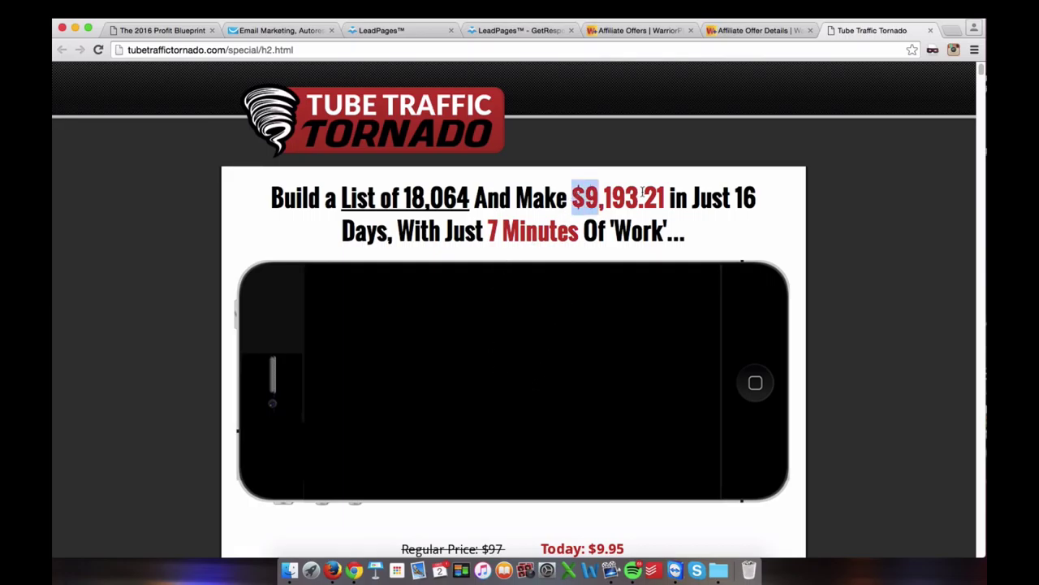
pyautogui.click(498, 389)
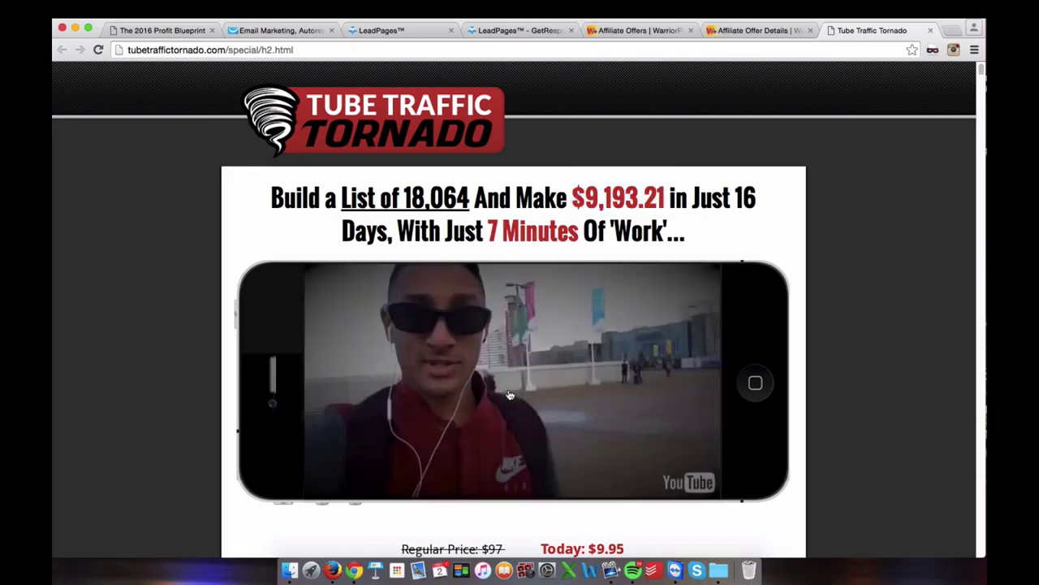
pyautogui.click(512, 393)
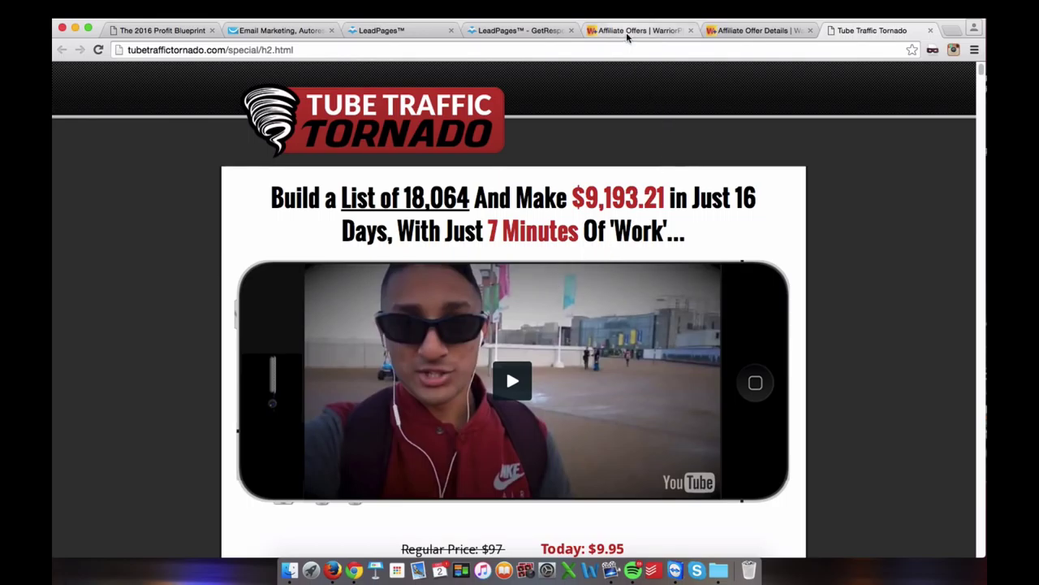
pyautogui.click(381, 32)
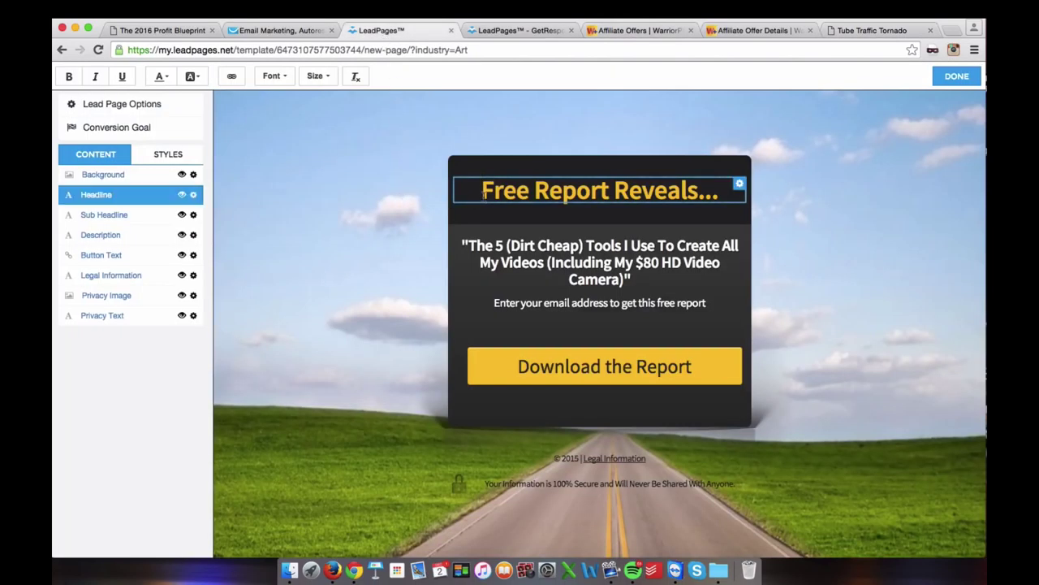
# Replace 'Report' with 'Video' in the headline so it reads 'Free Video Reveals...'.
pyautogui.click(857, 34)
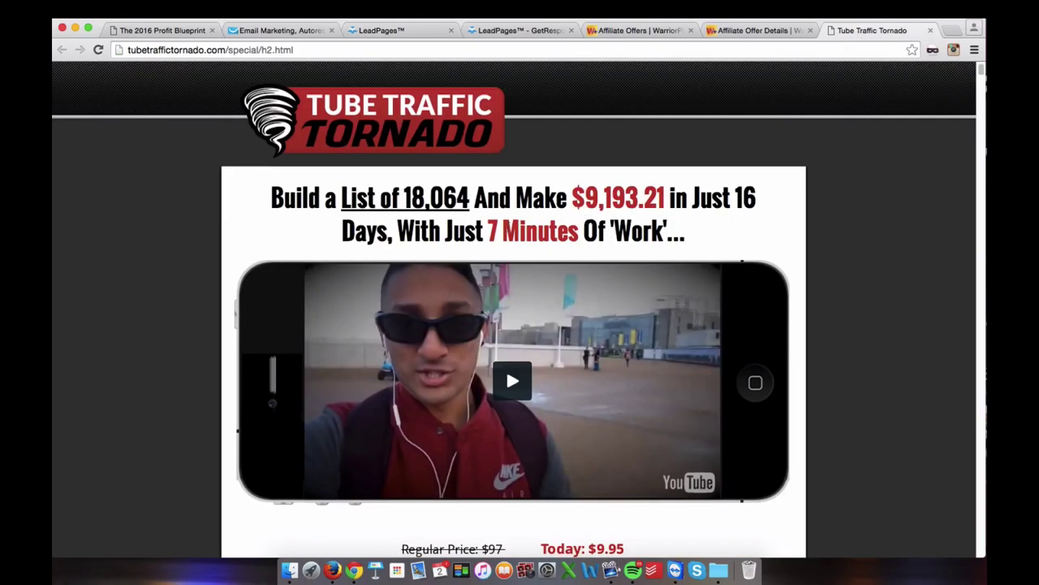
pyautogui.click(486, 34)
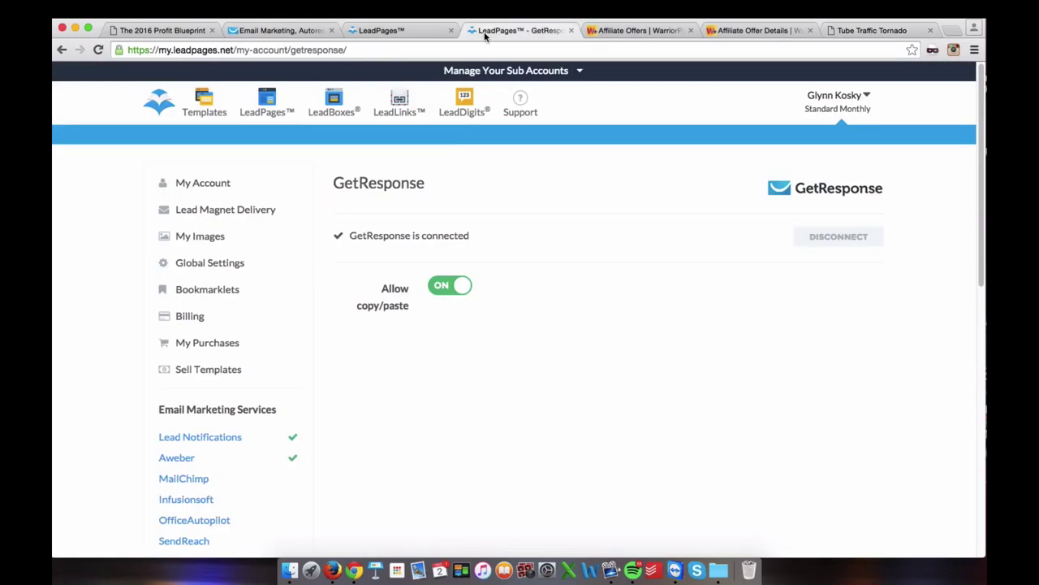
pyautogui.click(427, 37)
pyautogui.click(487, 195)
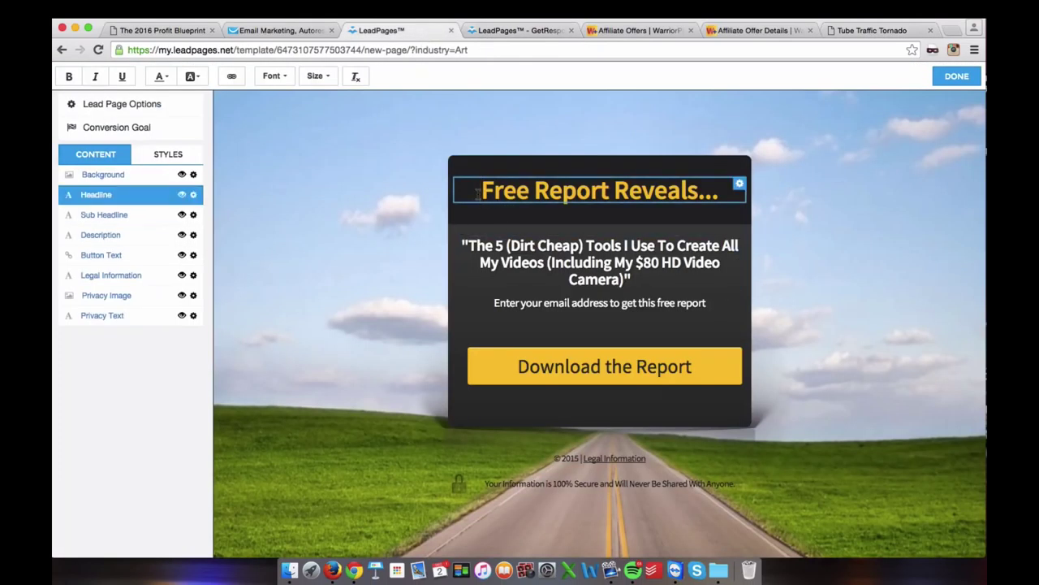
pyautogui.click(479, 192)
pyautogui.click(654, 228)
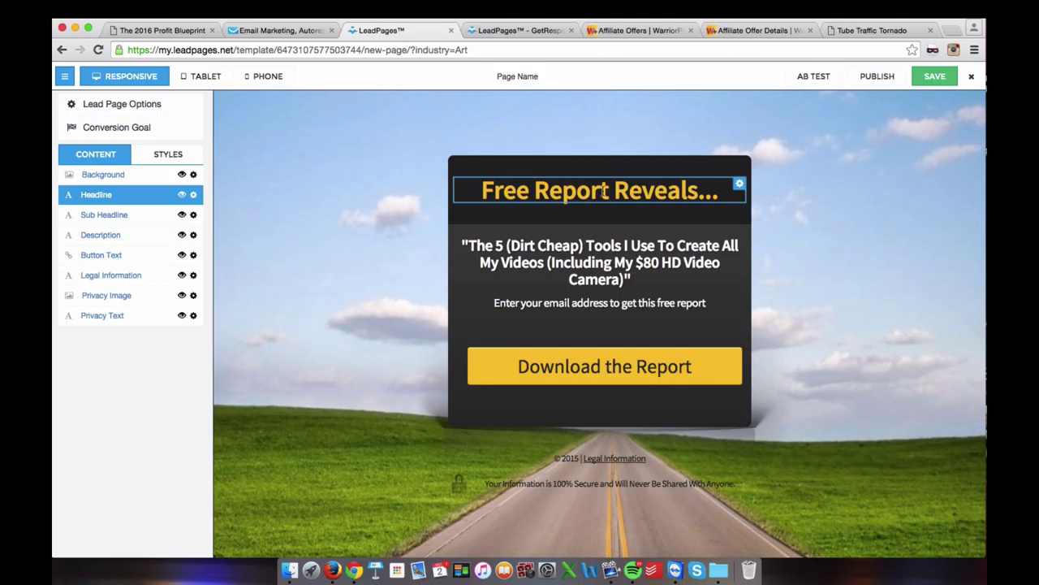
pyautogui.click(599, 192)
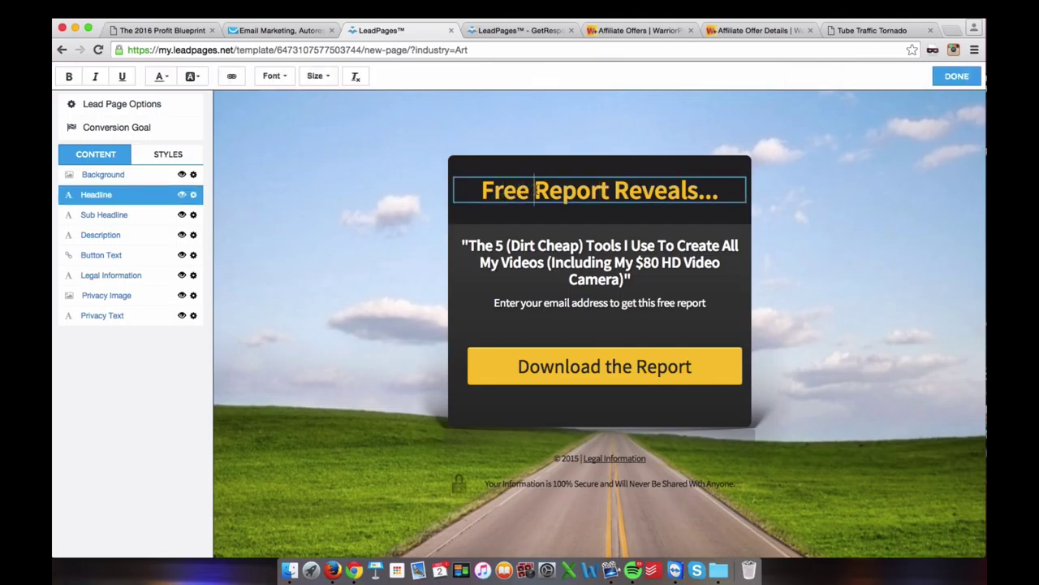
pyautogui.moveTo(534, 191); pyautogui.dragTo(606, 192)
pyautogui.write('V')
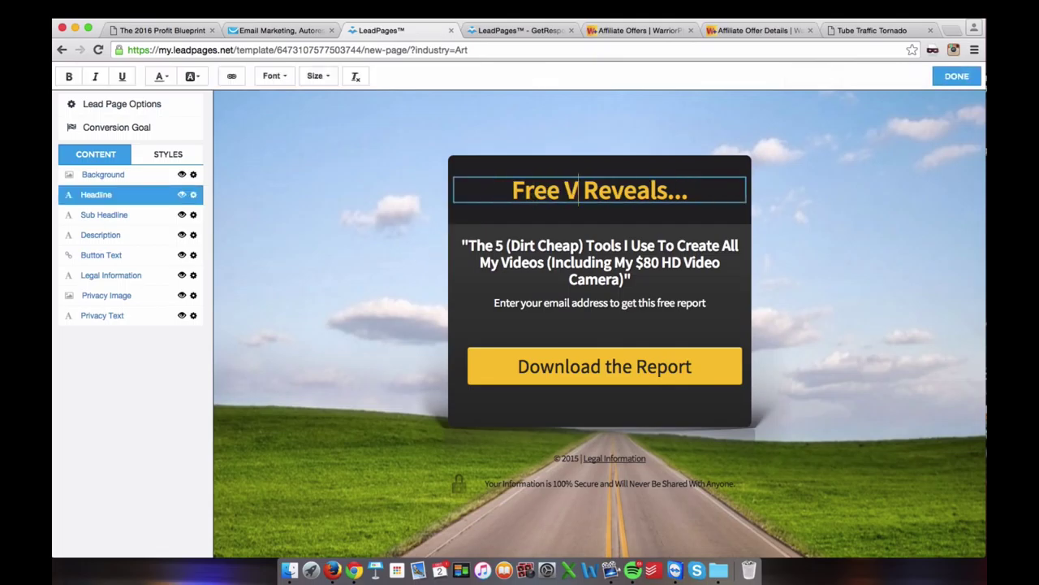
pyautogui.write('ideo')
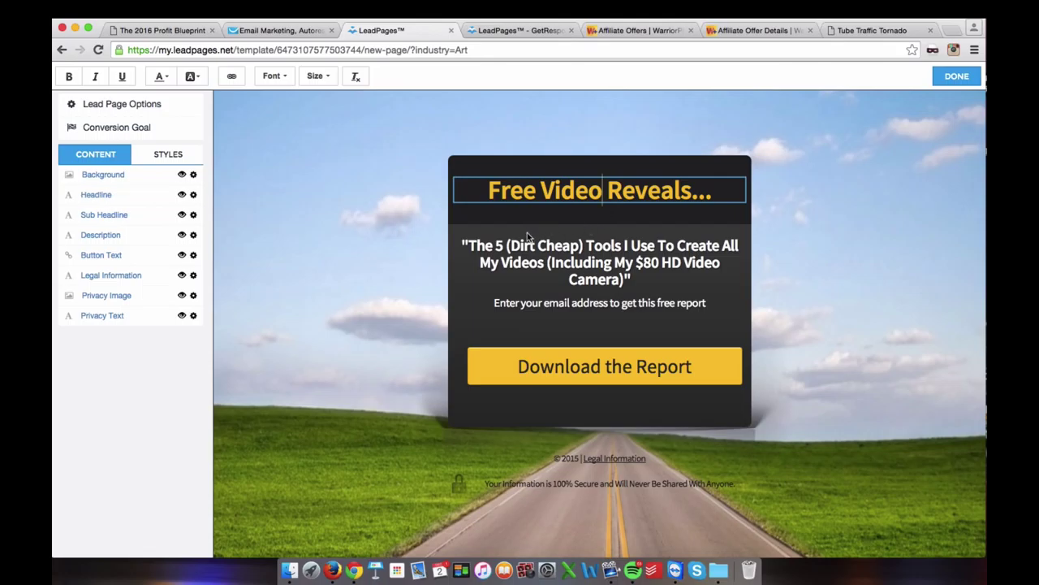
# Rewrite the sub headline as 'How To Build A HUGE Email List In Days And Bank Over $9,321 Within One Week!'.
pyautogui.click(531, 242)
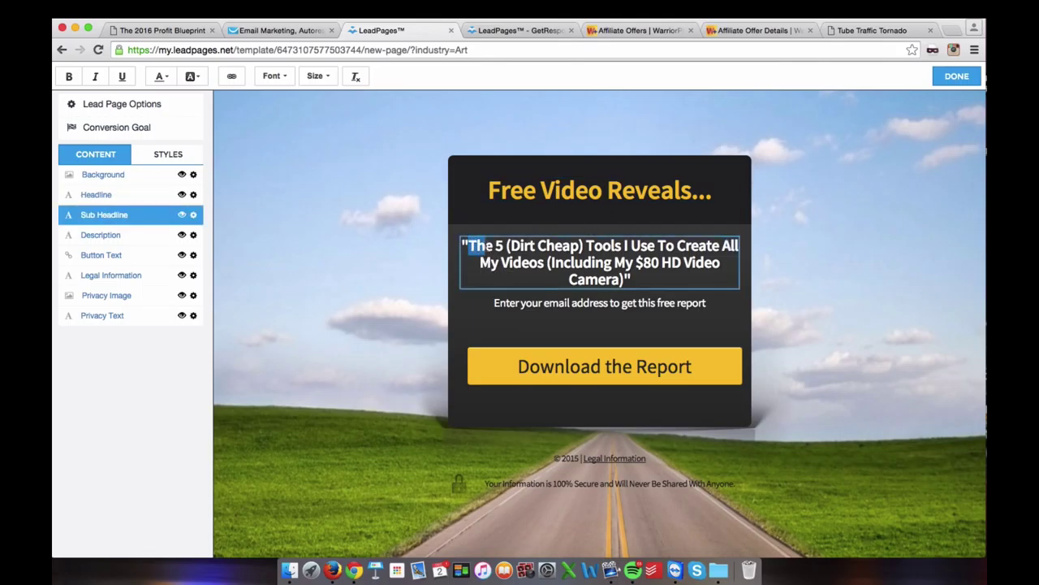
pyautogui.moveTo(465, 245)
pyautogui.mouseDown()
pyautogui.moveTo(634, 280)
pyautogui.moveTo(623, 280)
pyautogui.mouseUp()
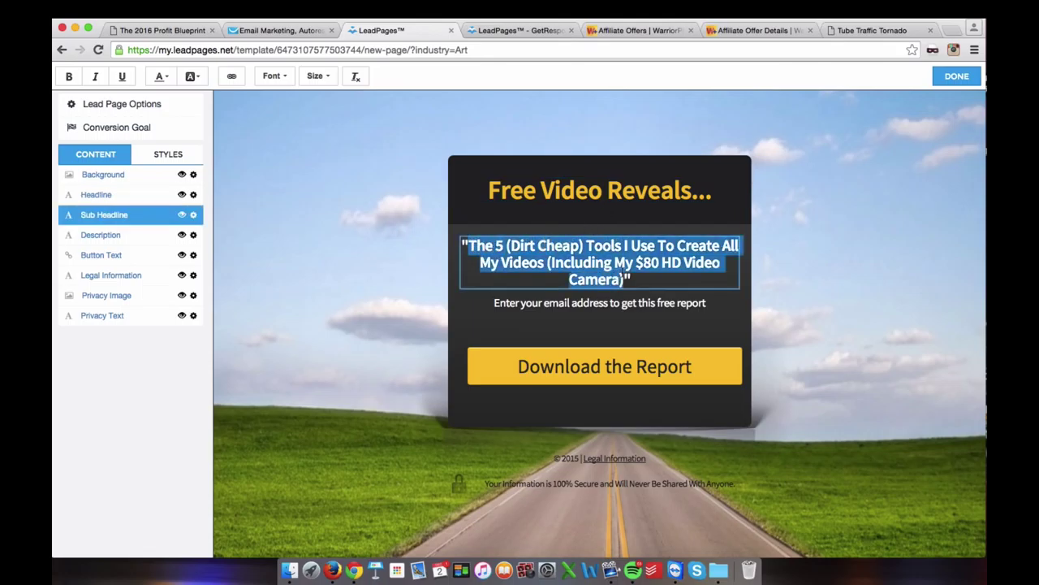
pyautogui.write('How To Build A HUGE Emial')
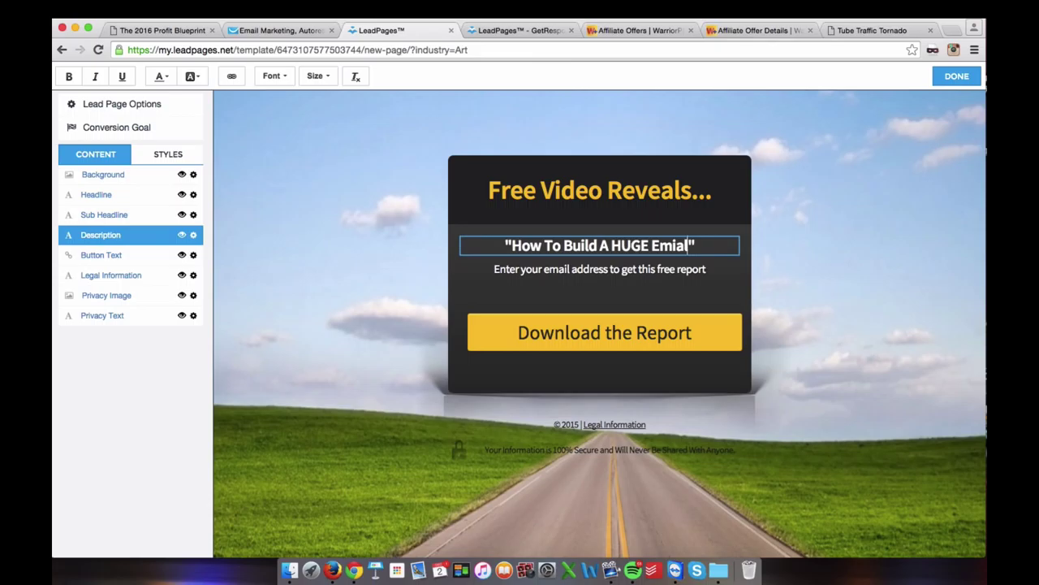
pyautogui.press('BackSpace')
pyautogui.press('BackSpace')
pyautogui.press('BackSpace')
pyautogui.write('ail Lis')
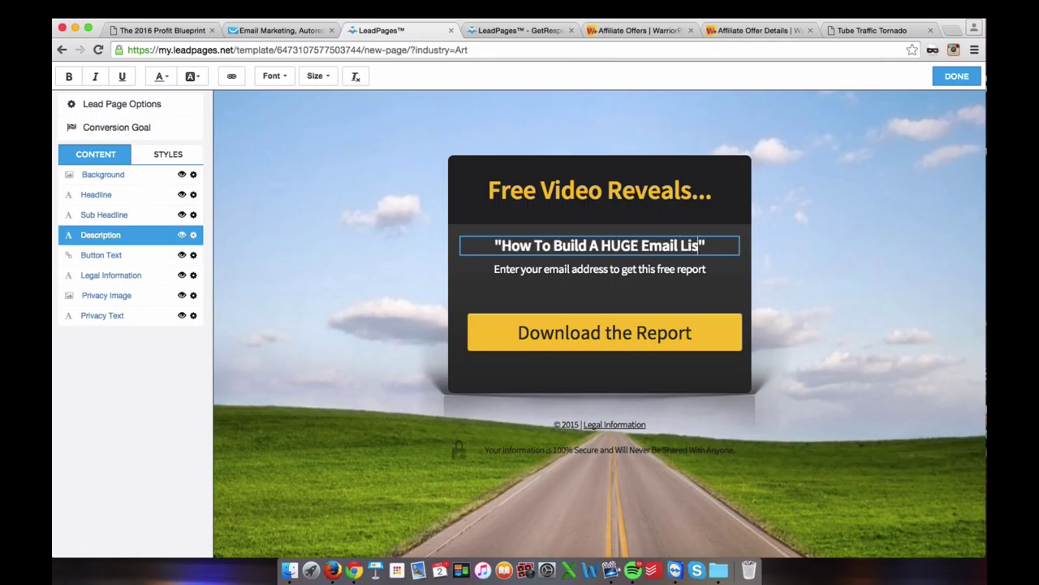
pyautogui.write('t In Days')
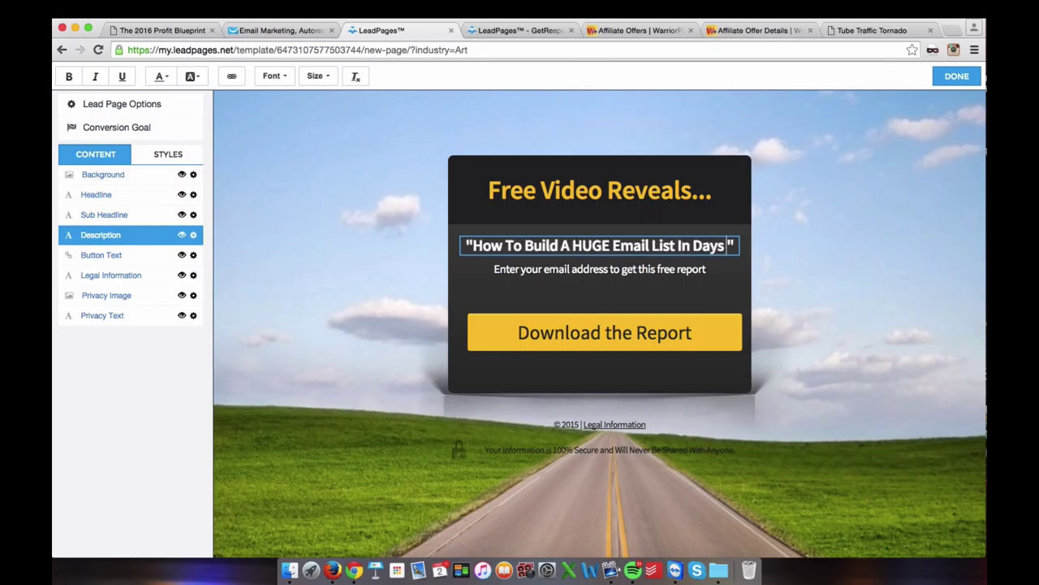
pyautogui.write(' And Bank Ove')
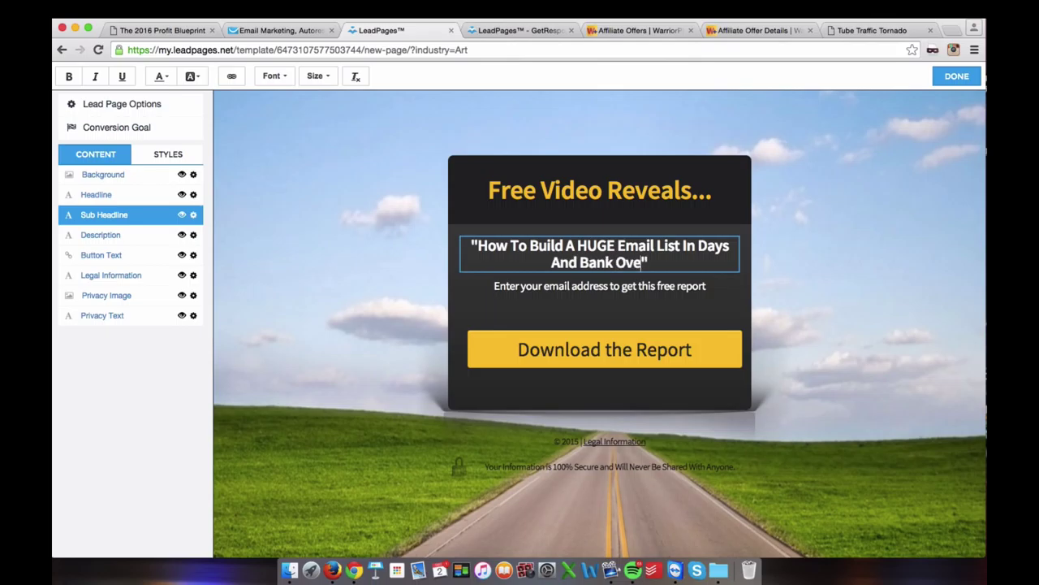
pyautogui.write('r $9,3')
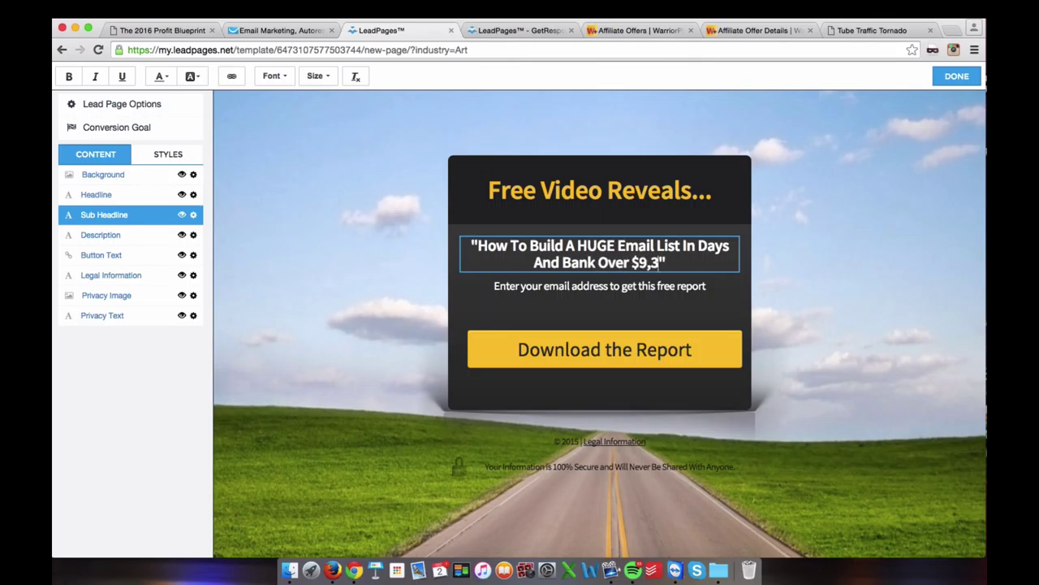
pyautogui.write('21')
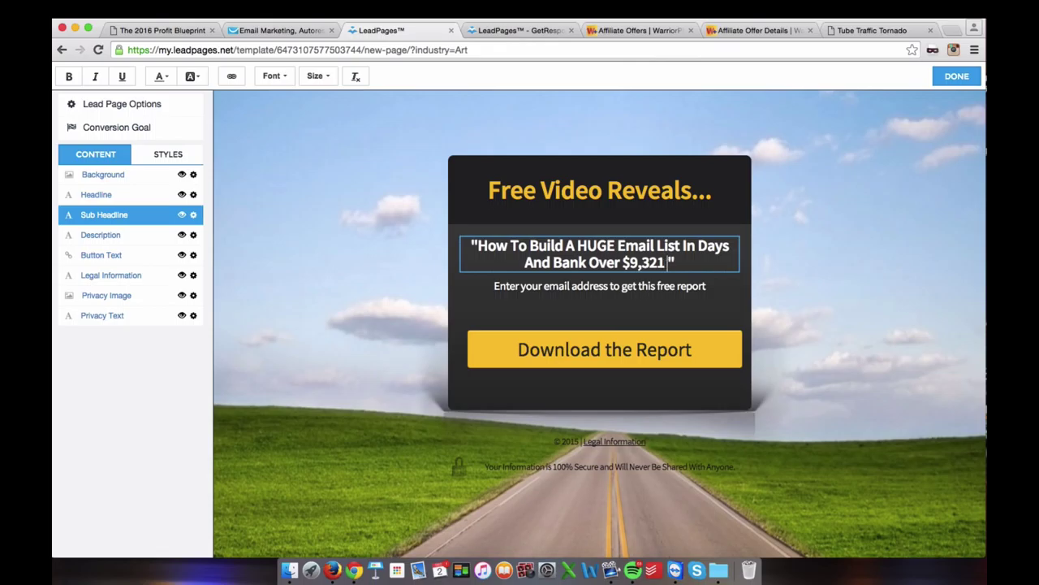
pyautogui.write('with')
pyautogui.press('BackSpace')
pyautogui.press('BackSpace')
pyautogui.press('BackSpace')
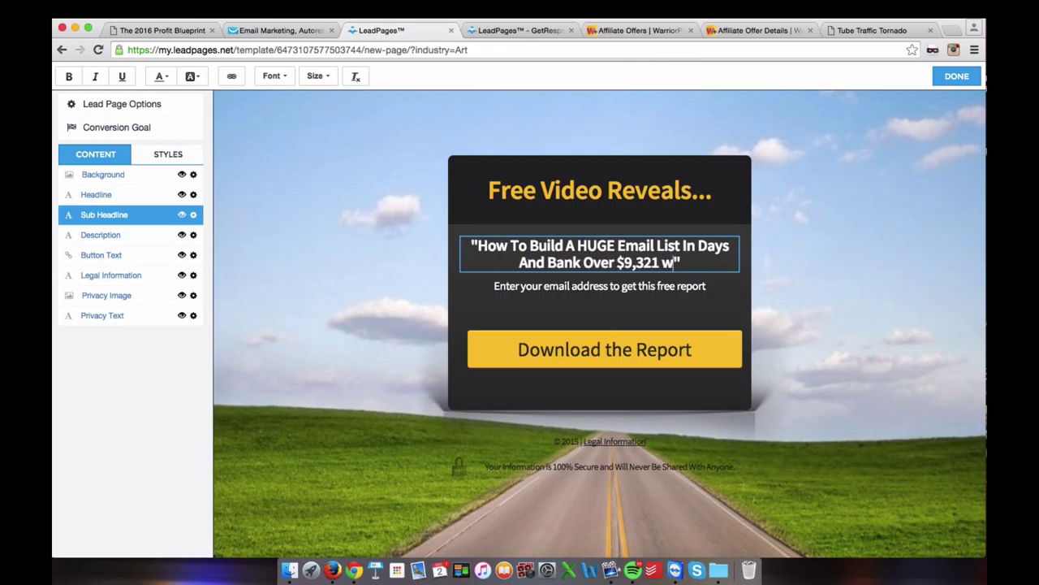
pyautogui.press('BackSpace')
pyautogui.write('Within ')
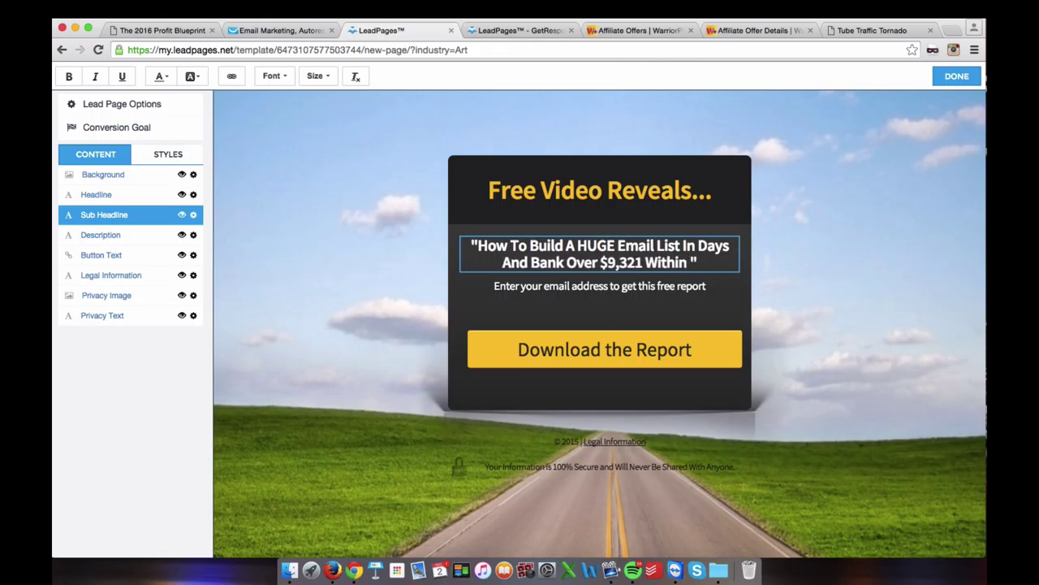
pyautogui.write('One Week!')
pyautogui.press('Tab')
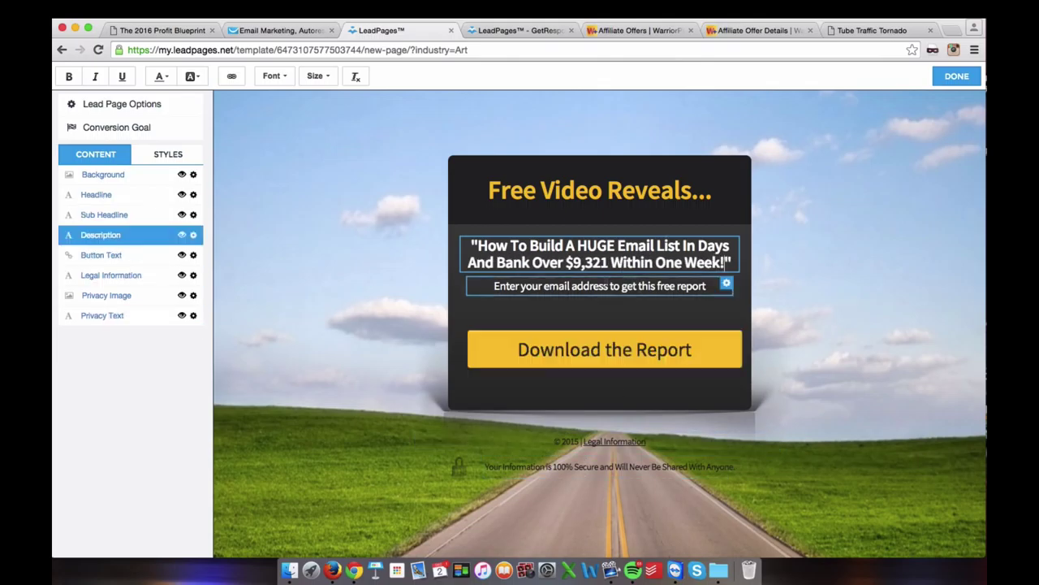
# Change 'report' to 'video' in the description text.
pyautogui.click(507, 286)
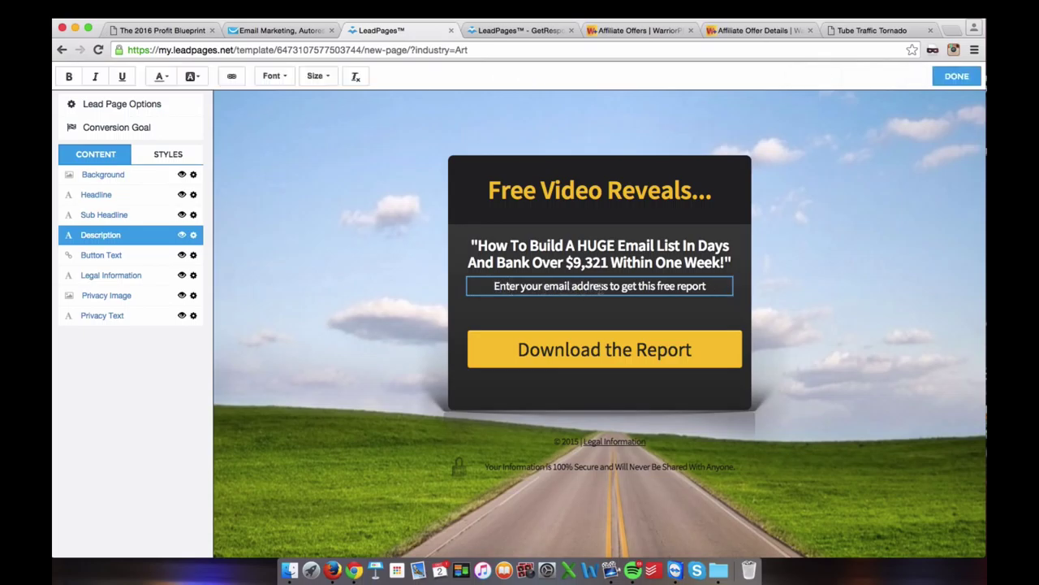
pyautogui.moveTo(675, 286); pyautogui.dragTo(706, 286)
pyautogui.write('video')
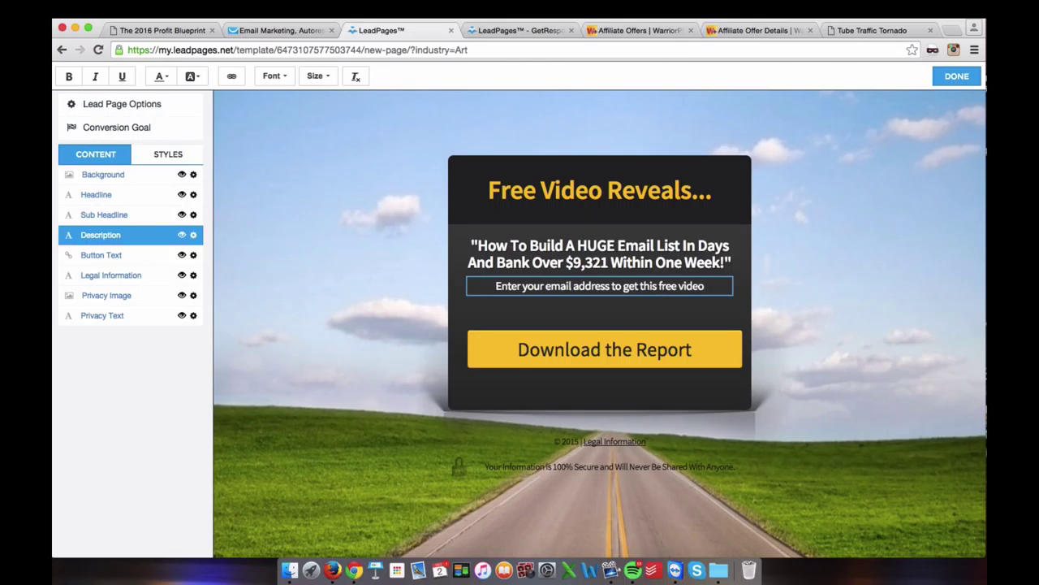
pyautogui.click(773, 365)
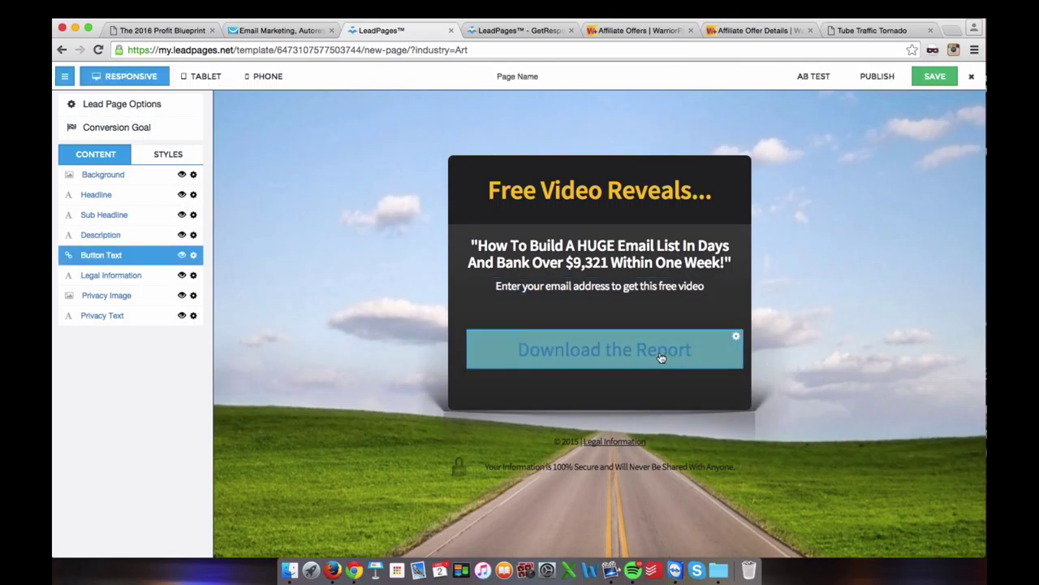
# In the button's Link Options, change its text to 'Download the Video'.
pyautogui.click(563, 360)
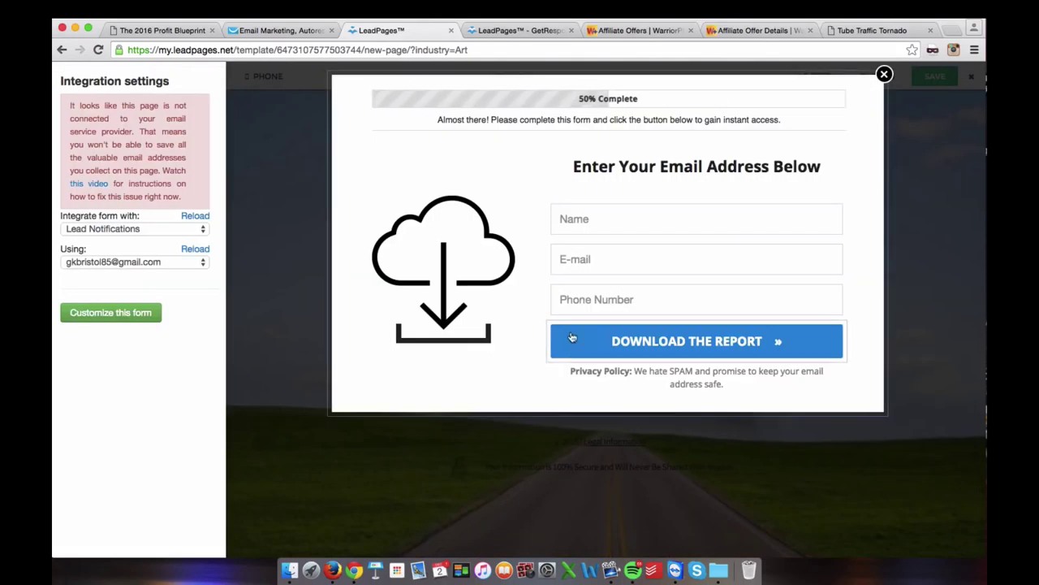
pyautogui.click(883, 75)
pyautogui.click(703, 352)
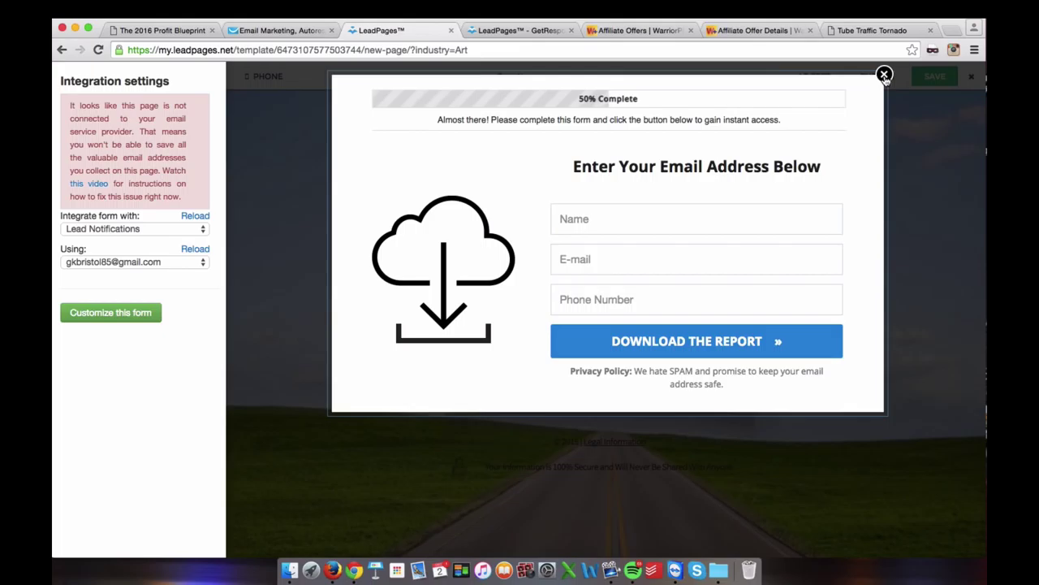
pyautogui.click(883, 74)
pyautogui.moveTo(604, 349)
pyautogui.click(736, 336)
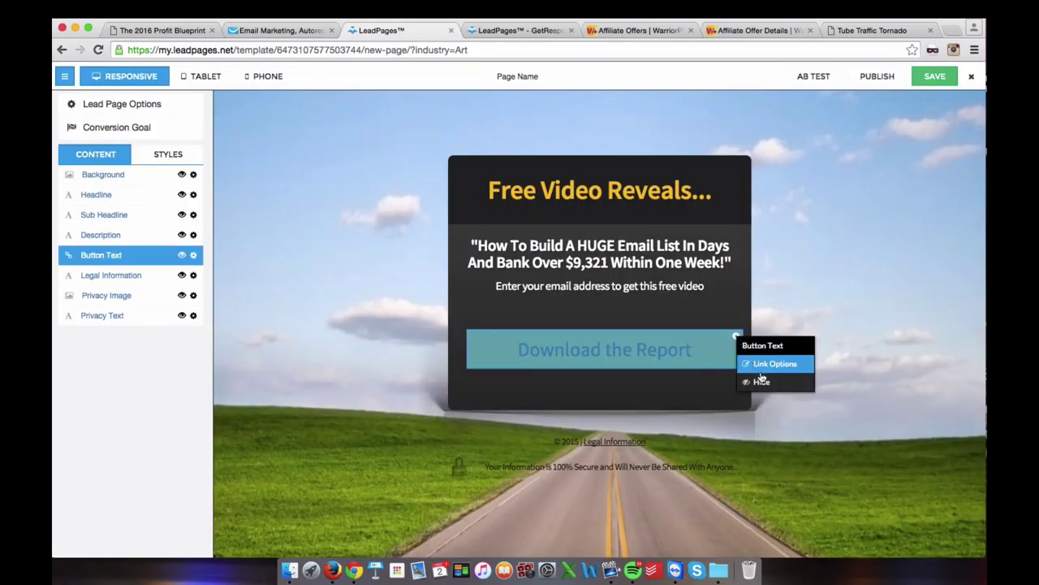
pyautogui.click(765, 365)
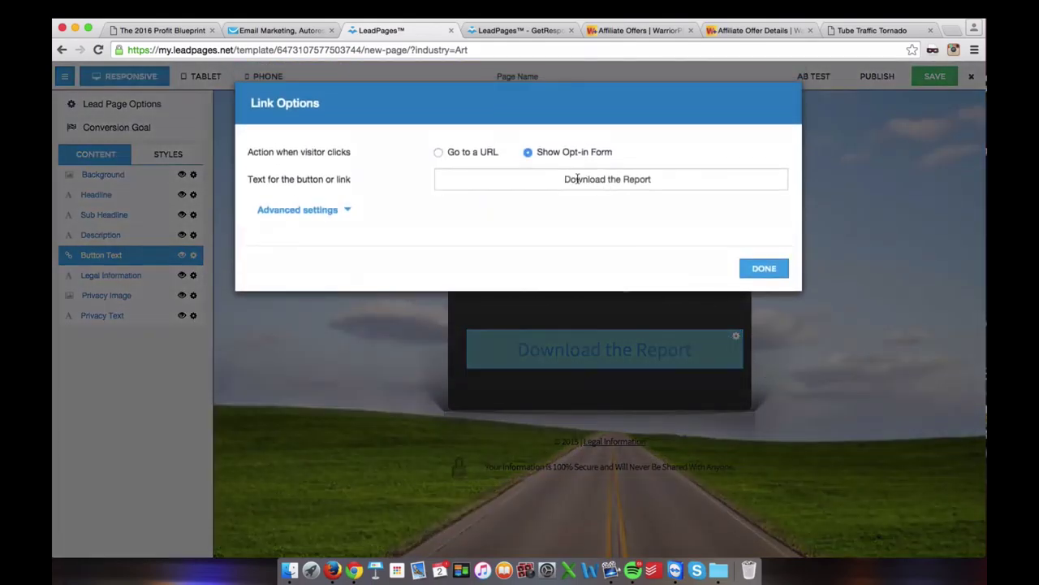
pyautogui.doubleClick(653, 180)
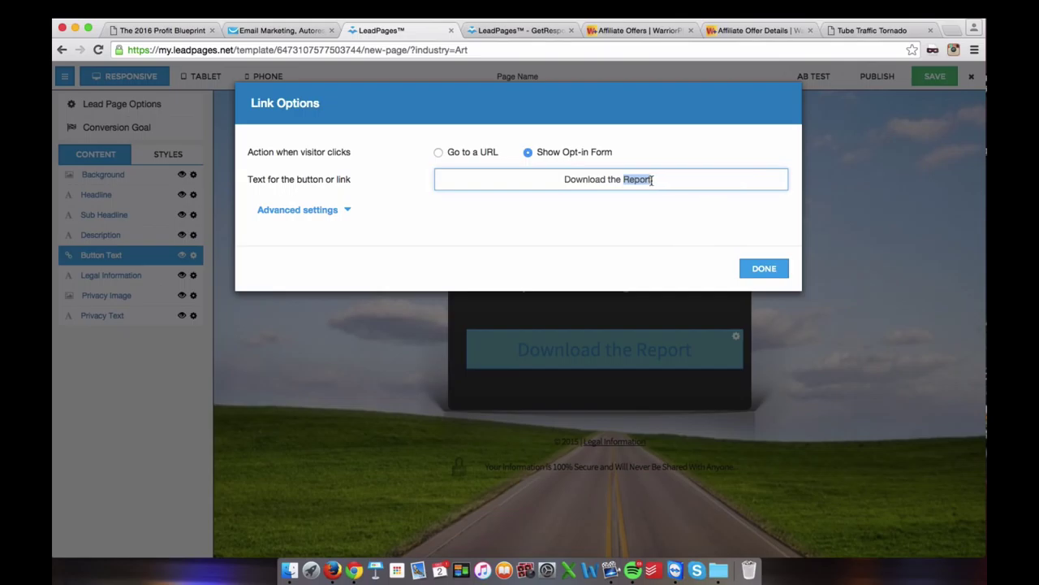
pyautogui.write('Vid')
pyautogui.click(764, 268)
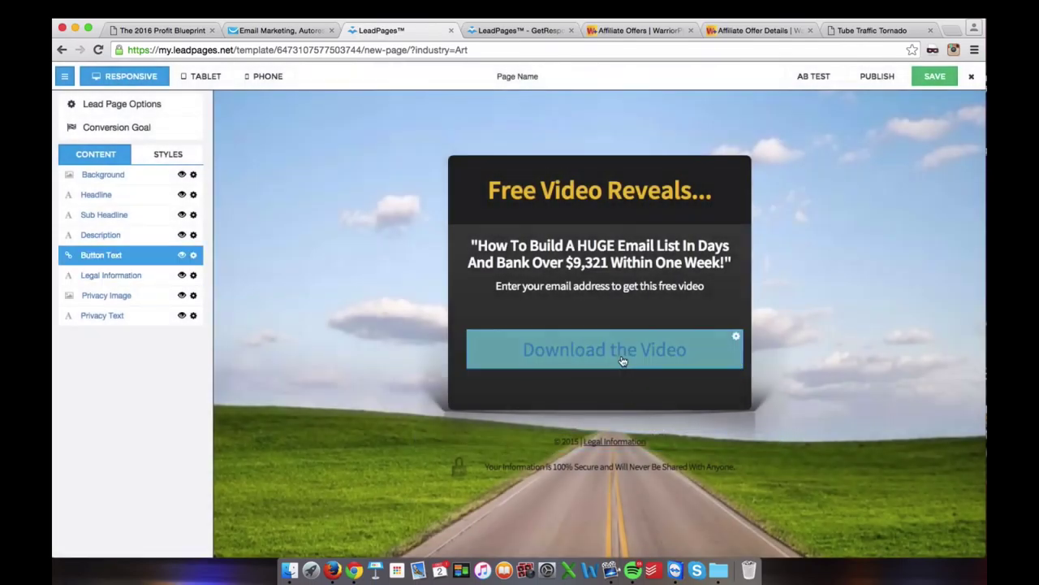
# Delete the Phone Number field from the opt-in form, leaving Name and E-mail.
pyautogui.click(623, 360)
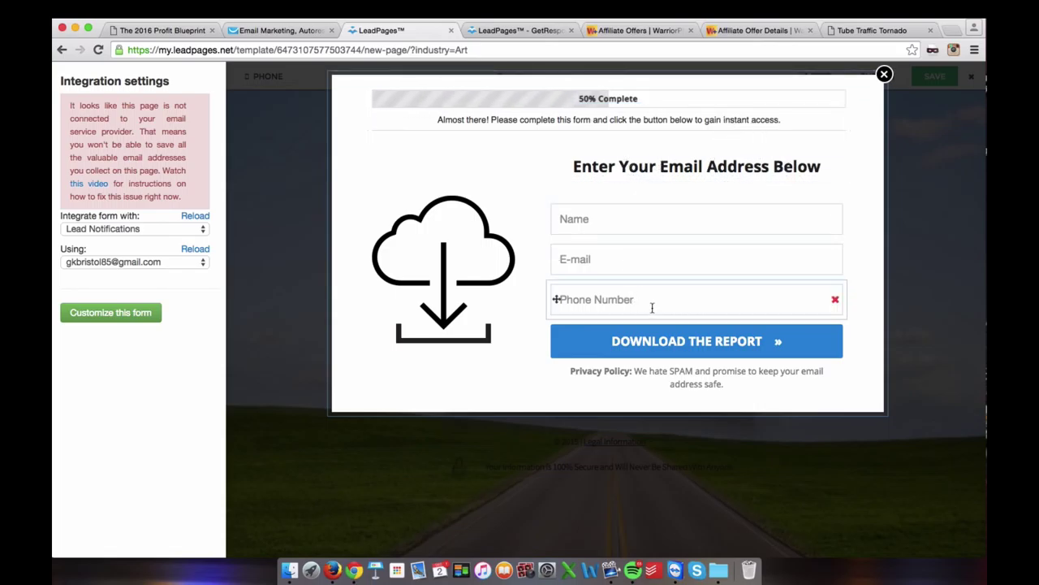
pyautogui.click(837, 304)
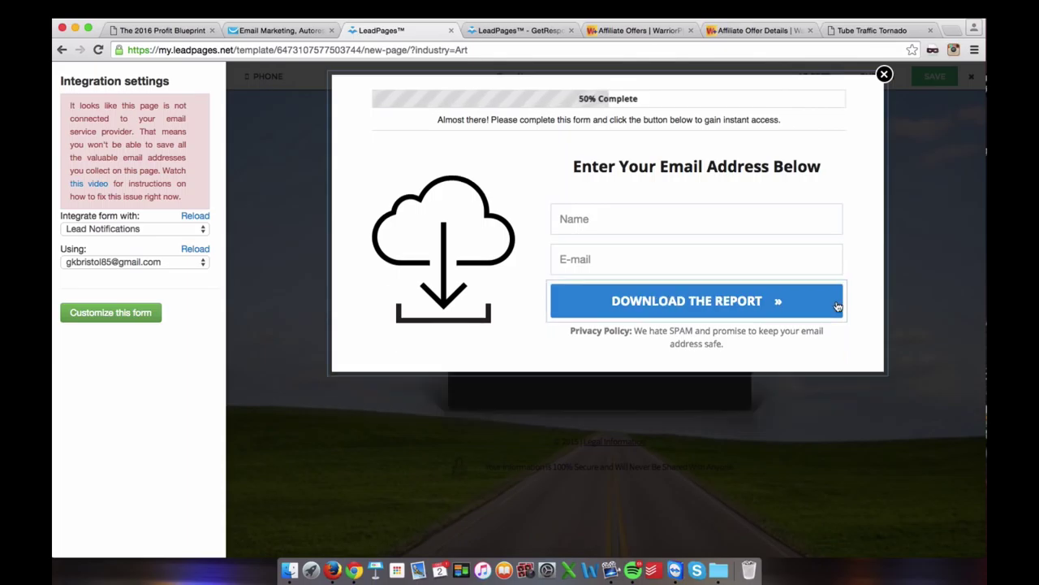
pyautogui.click(836, 219)
pyautogui.click(659, 263)
pyautogui.click(650, 213)
pyautogui.click(653, 250)
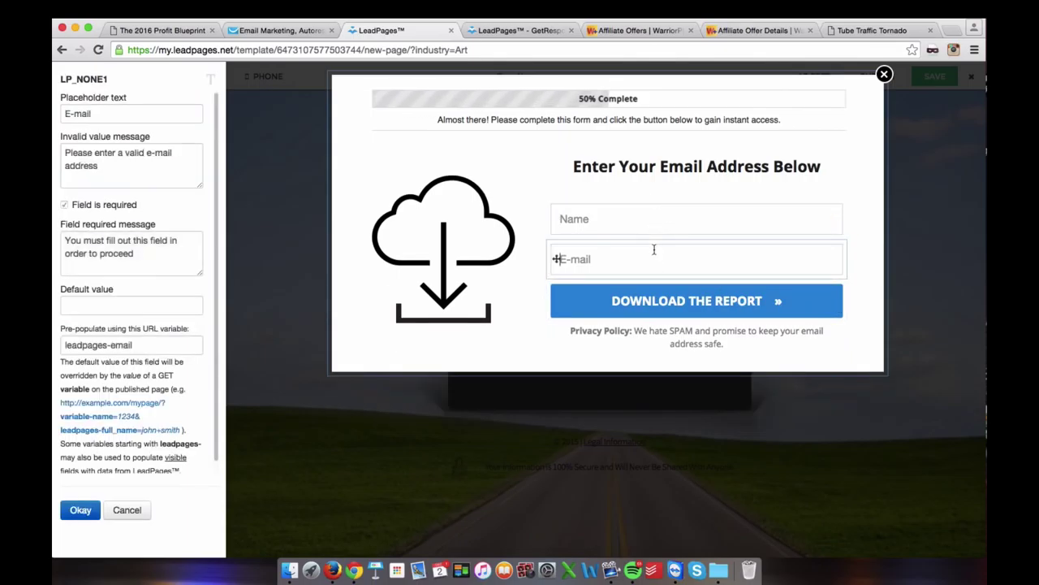
# Change the submit button text from 'Download the Report' to 'Access The Video Now'.
pyautogui.click(681, 309)
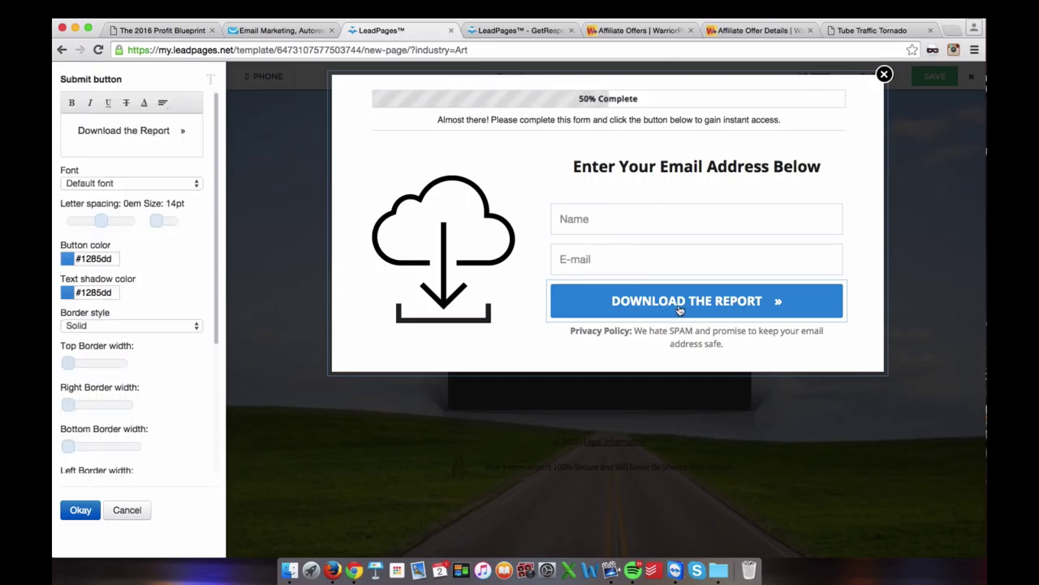
pyautogui.click(146, 130)
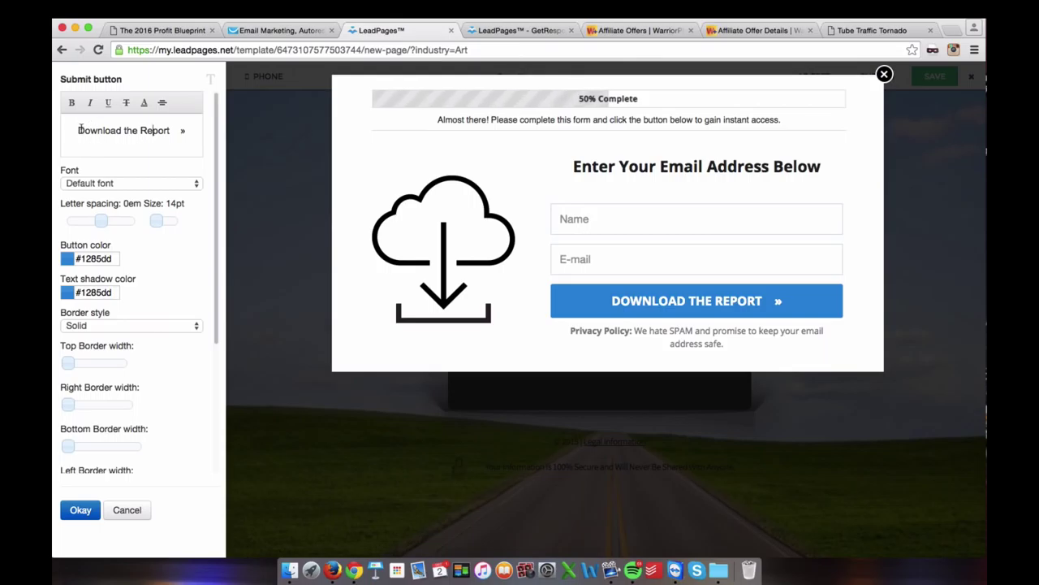
pyautogui.moveTo(169, 130); pyautogui.dragTo(79, 129)
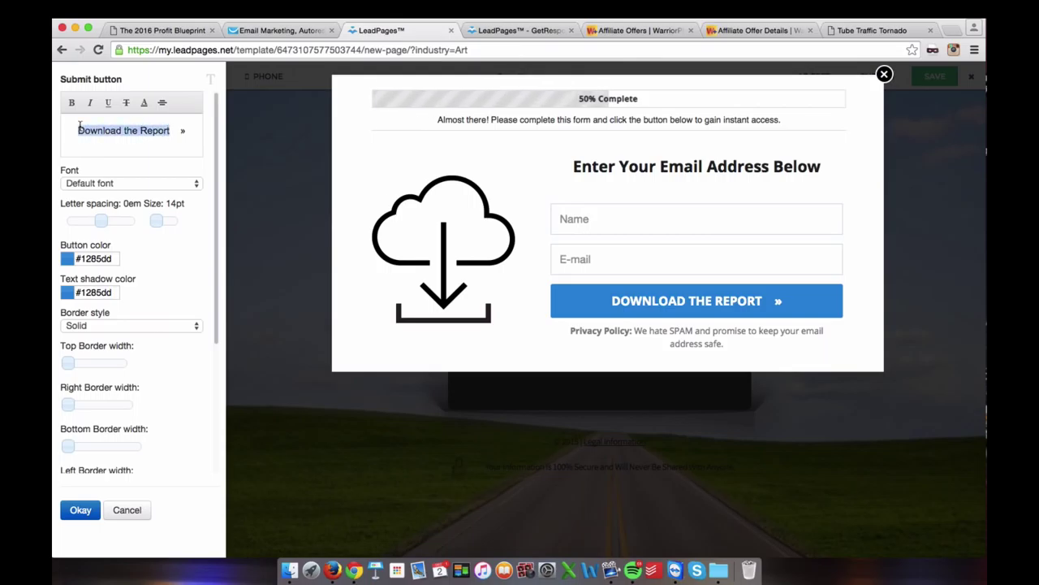
pyautogui.write('Access')
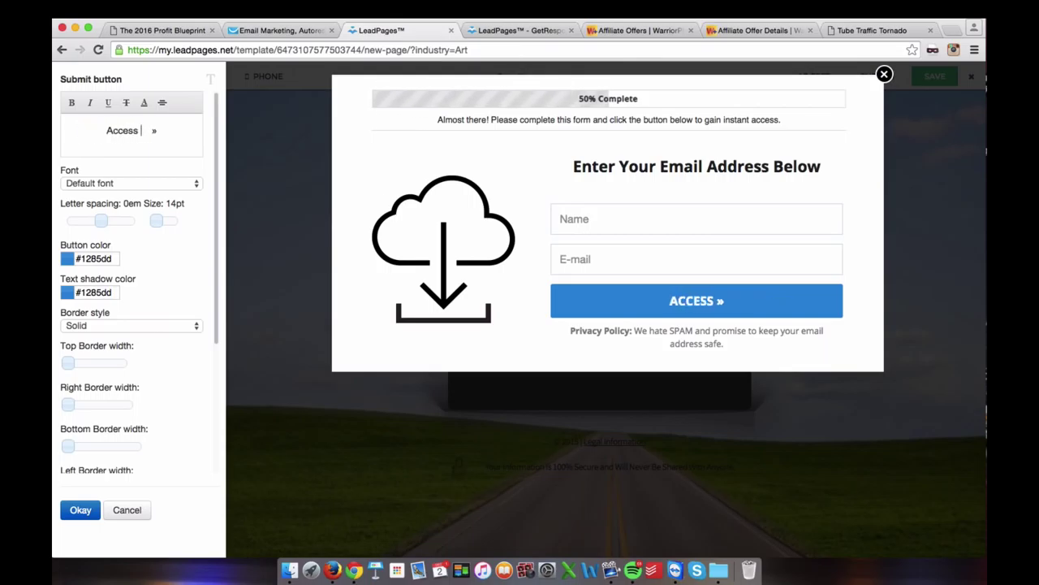
pyautogui.write(' The Video Now')
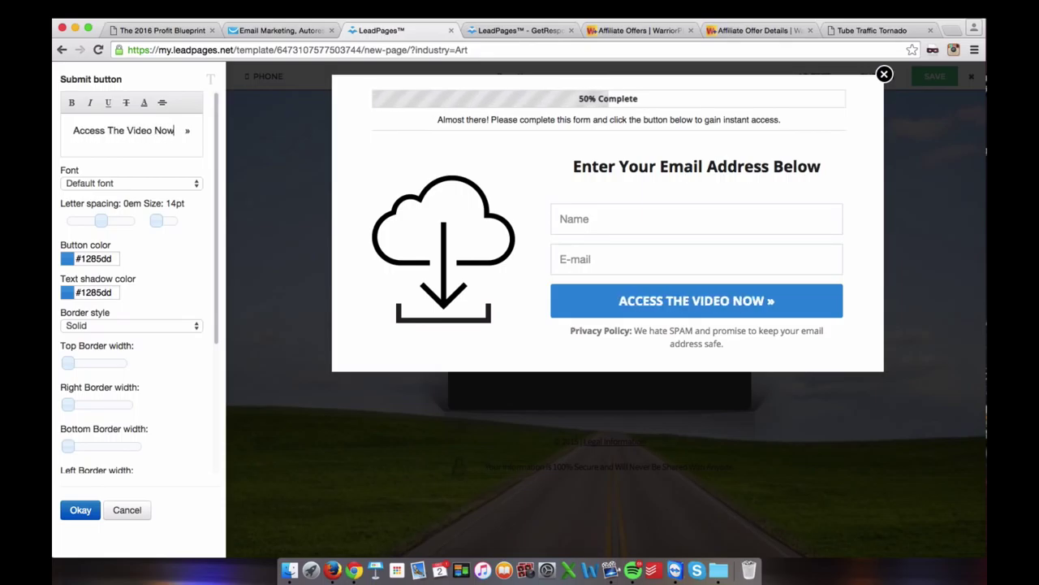
pyautogui.click(77, 510)
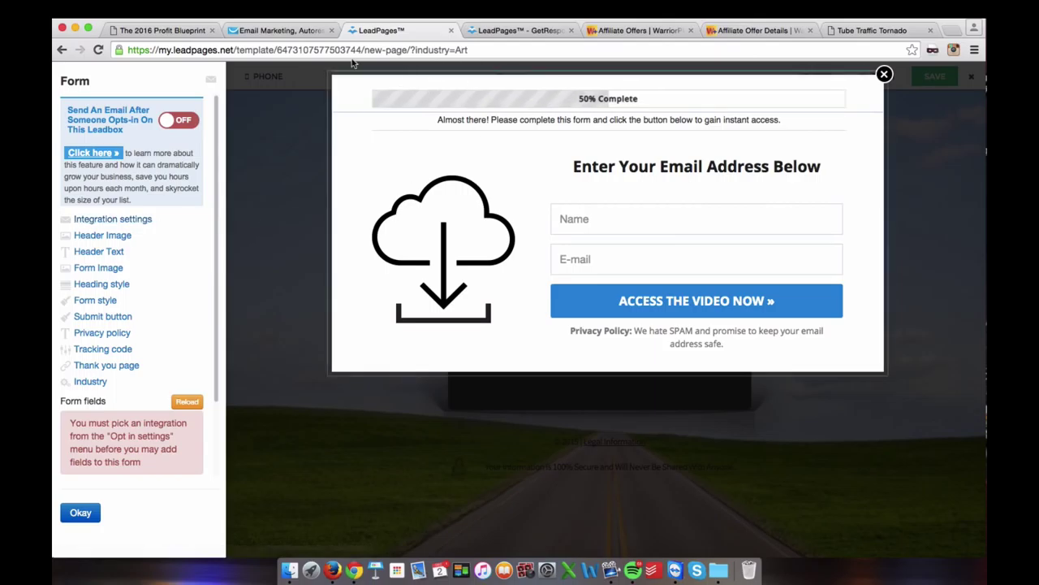
# Integrate the opt-in form with GetResponse, sending sign-ups to the testwarrior1 campaign.
pyautogui.click(251, 32)
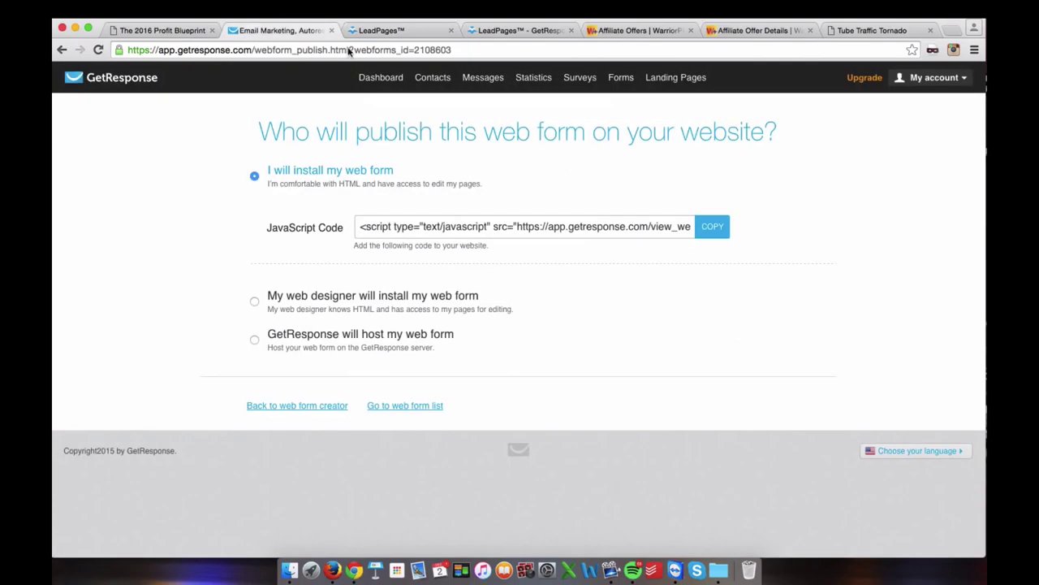
pyautogui.click(395, 31)
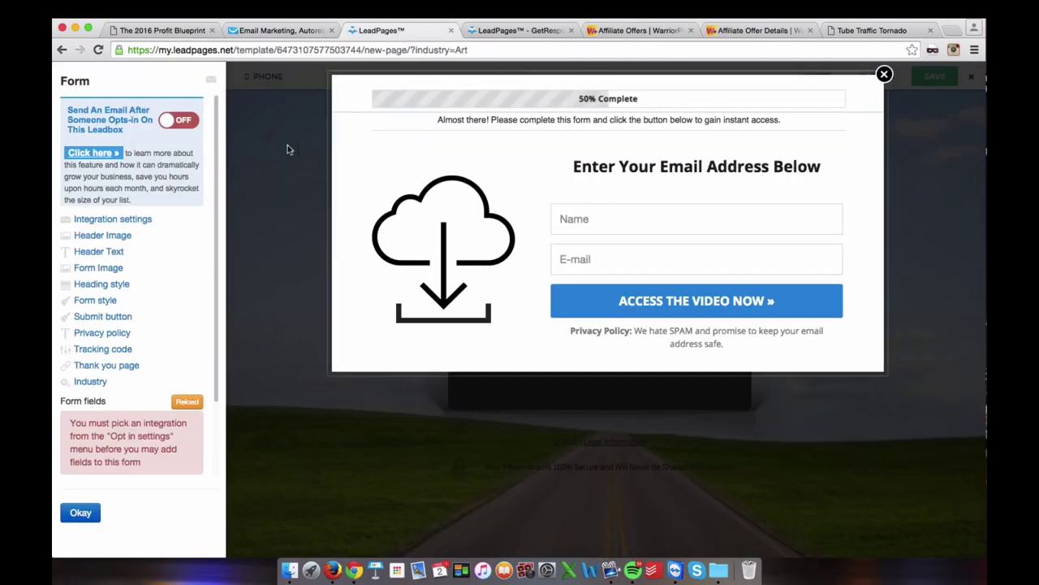
pyautogui.click(113, 221)
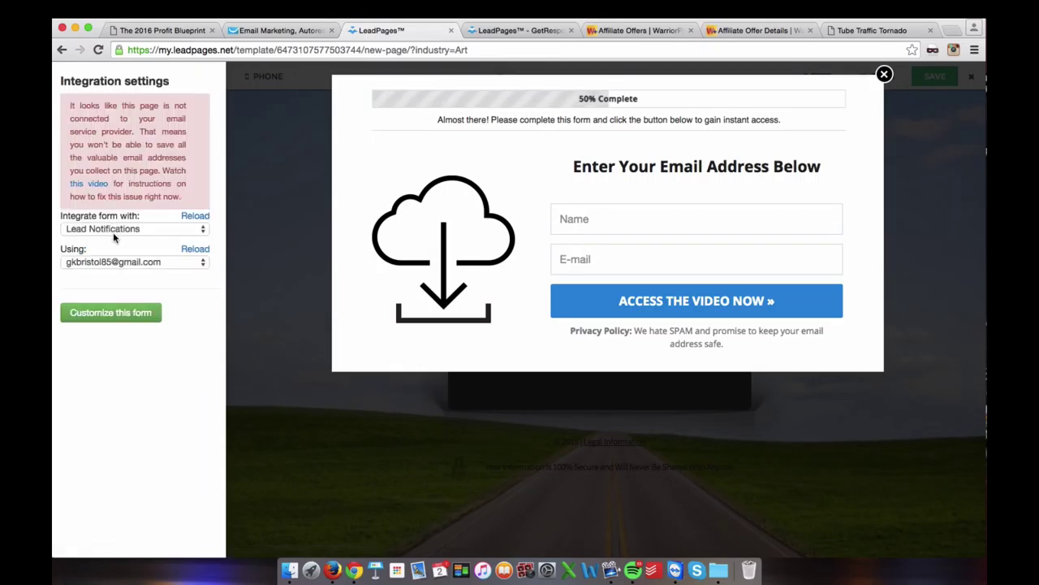
pyautogui.click(150, 229)
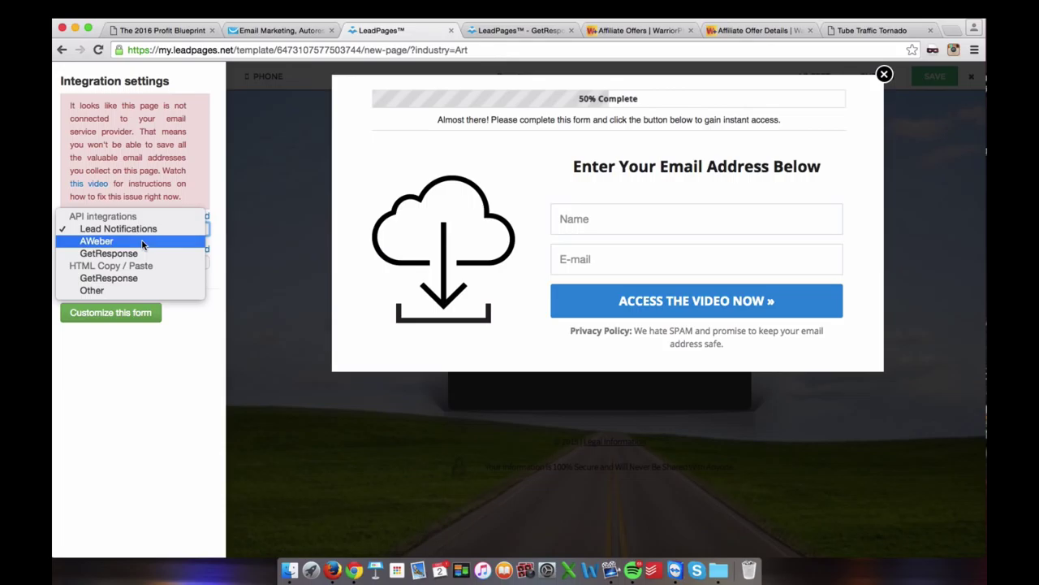
pyautogui.click(109, 253)
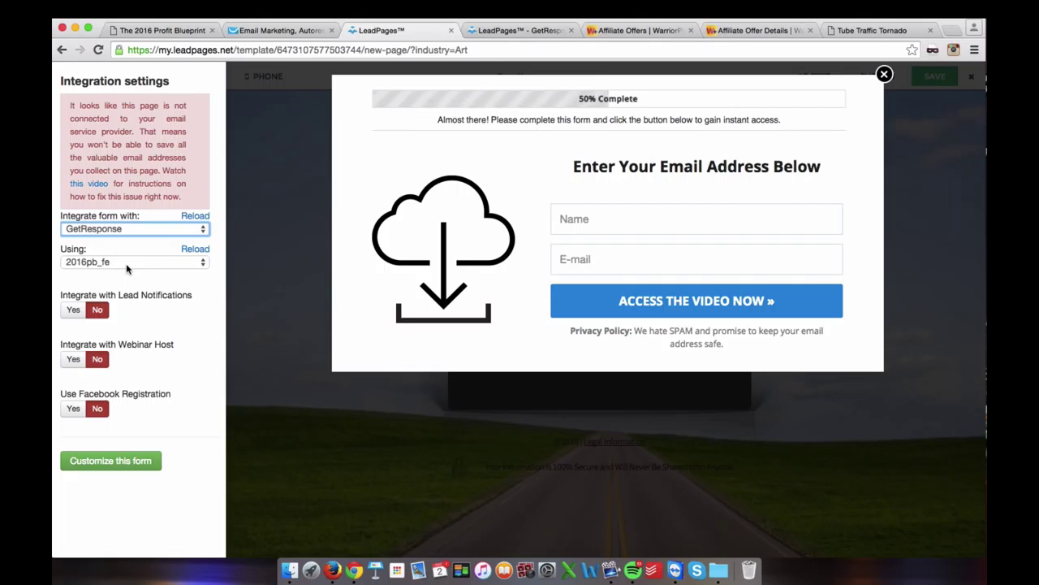
pyautogui.click(98, 263)
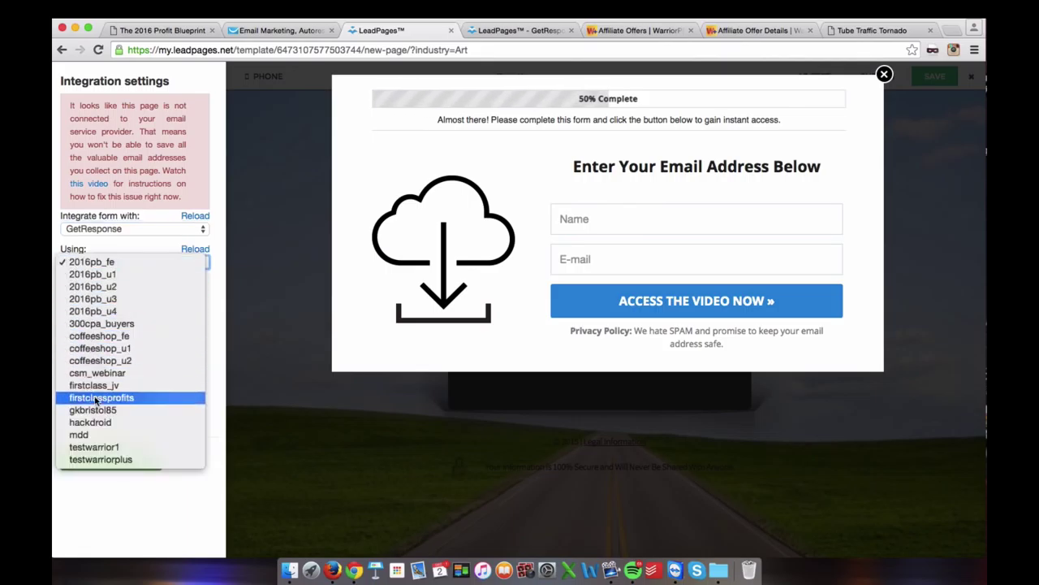
pyautogui.click(114, 448)
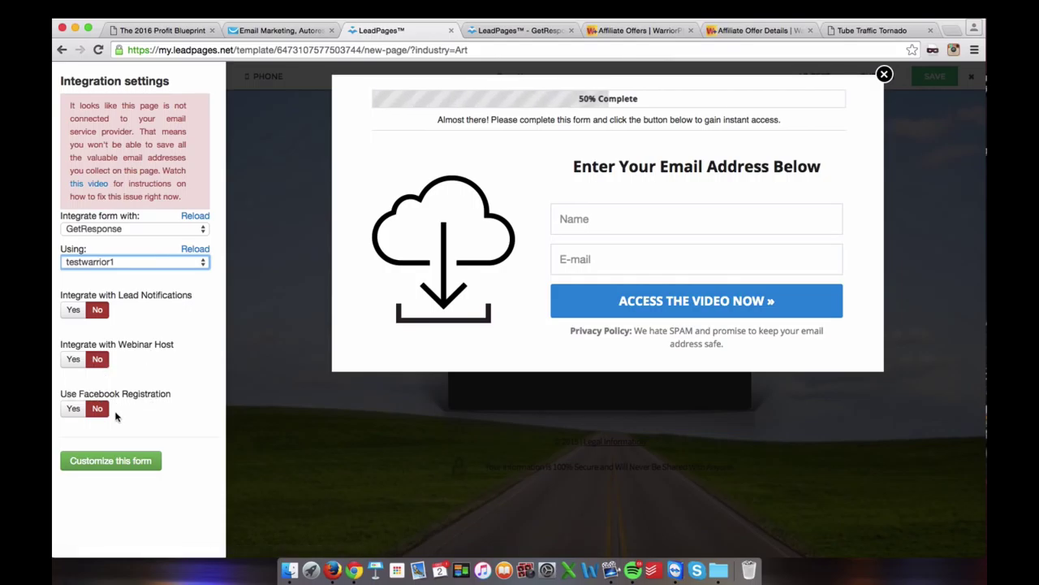
pyautogui.click(118, 461)
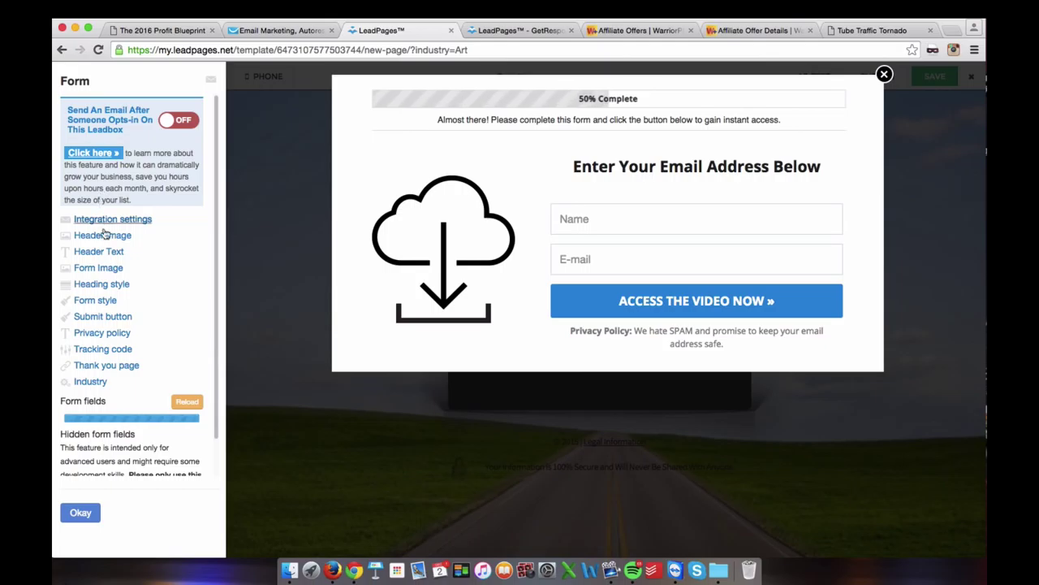
pyautogui.scroll(-2, 162, 337)
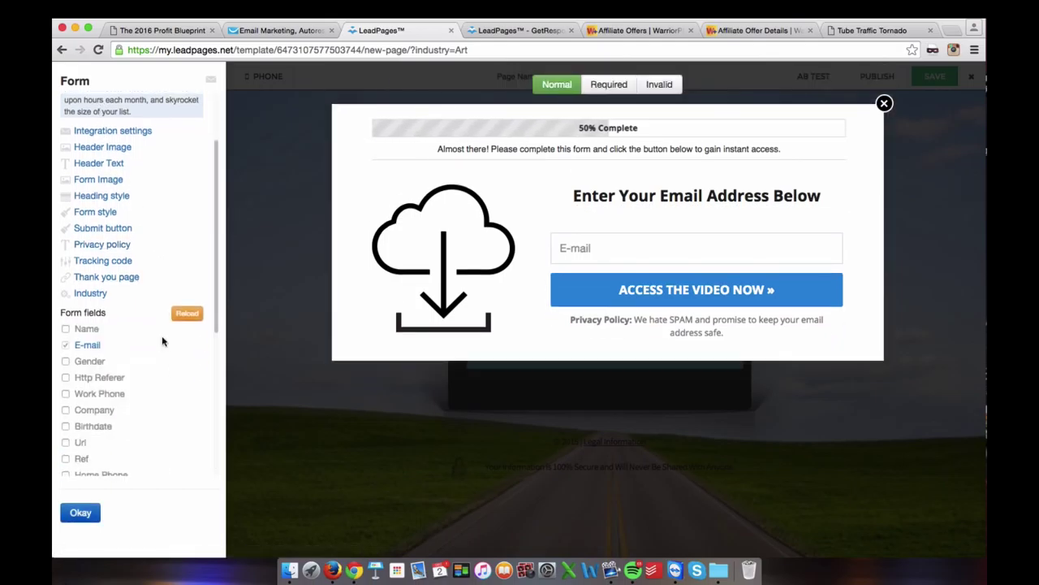
# Tick the Name field to add it below E-mail, confirm its settings, and close the form editor.
pyautogui.click(666, 253)
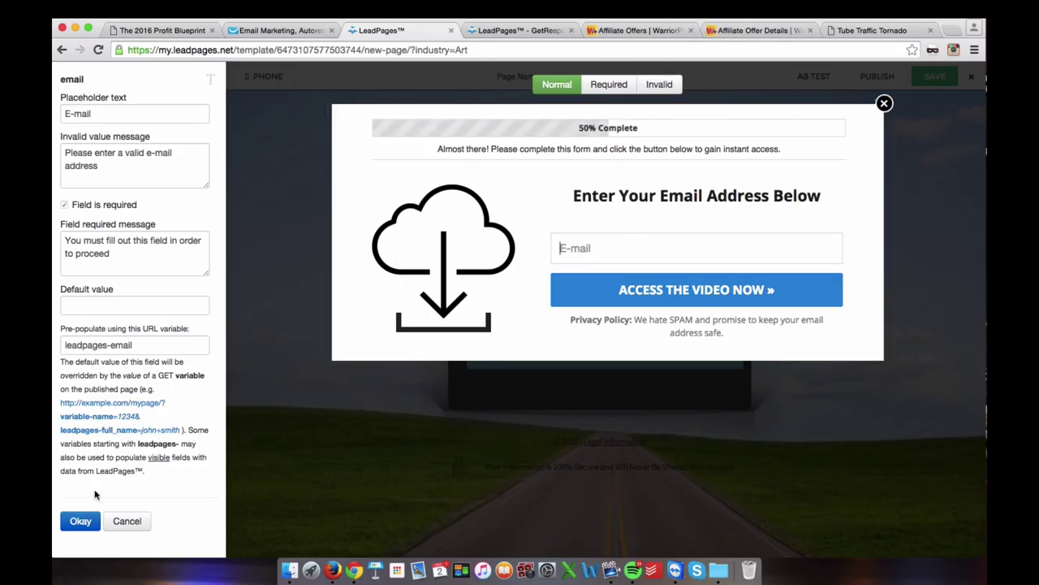
pyautogui.click(74, 522)
pyautogui.scroll(-2, 128, 366)
pyautogui.scroll(-3, 134, 368)
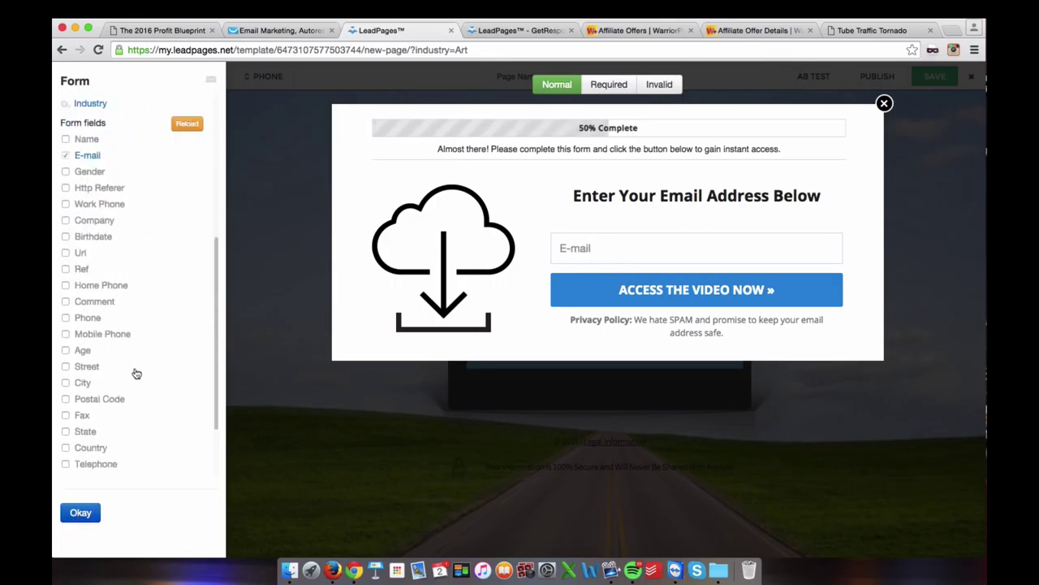
pyautogui.scroll(-2, 134, 368)
pyautogui.scroll(7, 134, 370)
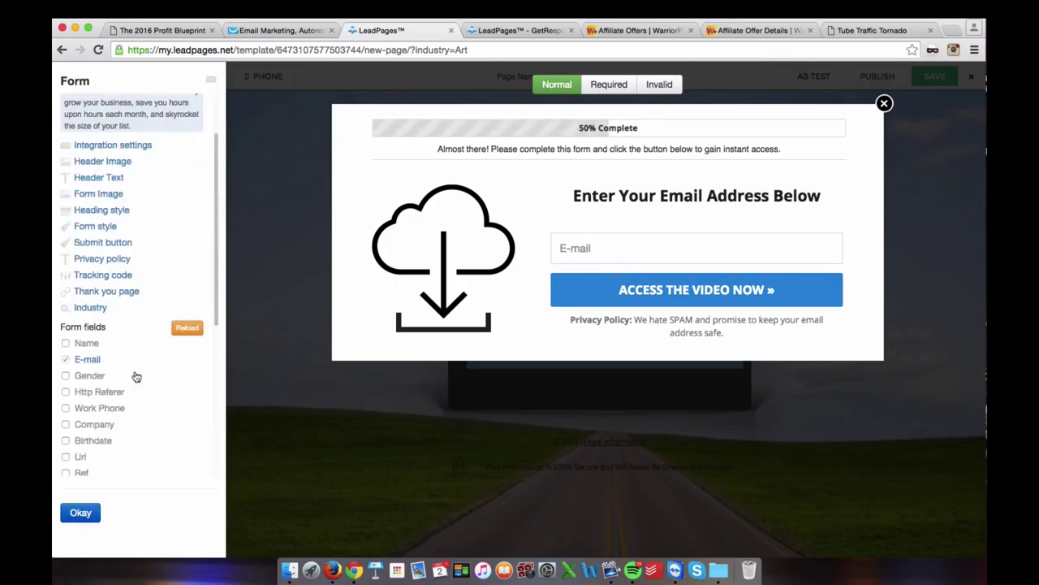
pyautogui.click(65, 343)
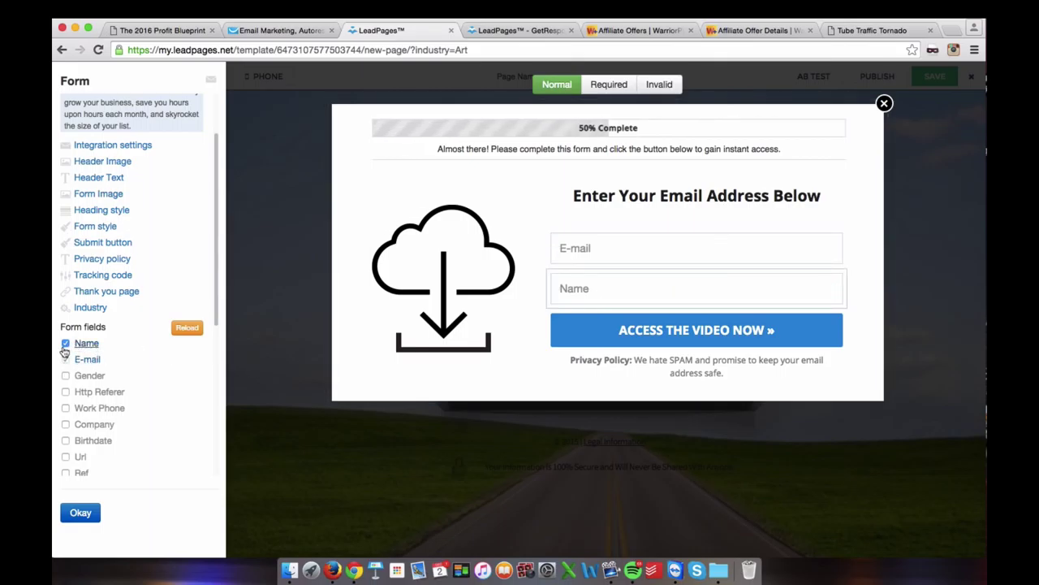
pyautogui.click(65, 348)
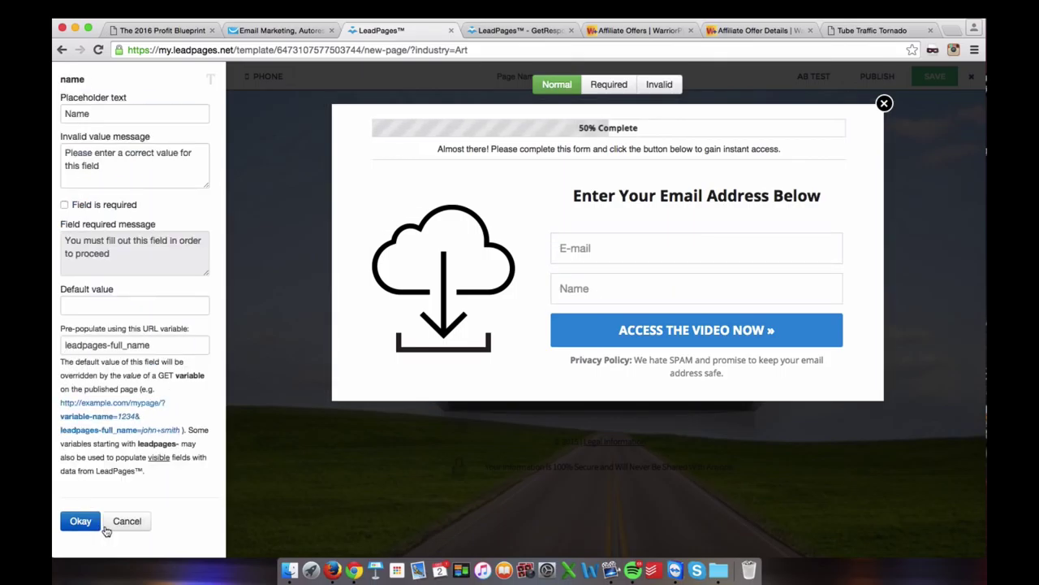
pyautogui.click(81, 520)
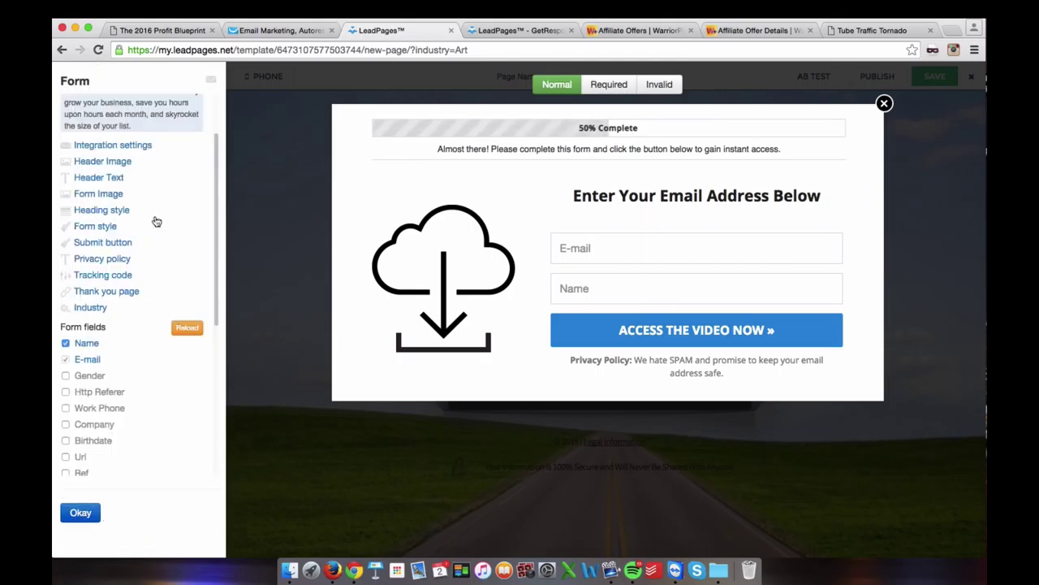
pyautogui.scroll(-5, 122, 422)
pyautogui.click(82, 513)
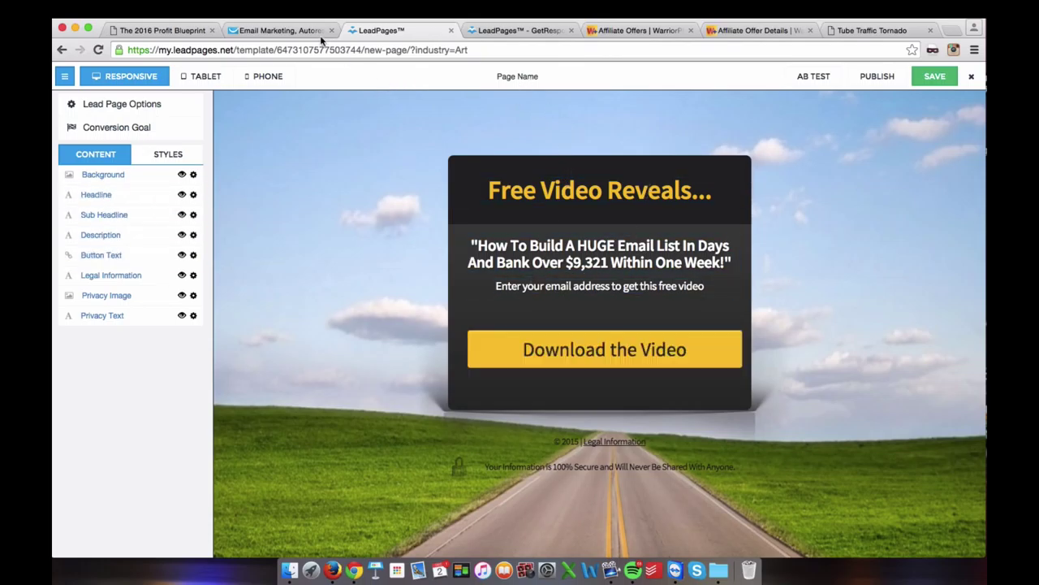
# Reopen the opt-in form editor and drag the Name field above E-mail.
pyautogui.click(281, 32)
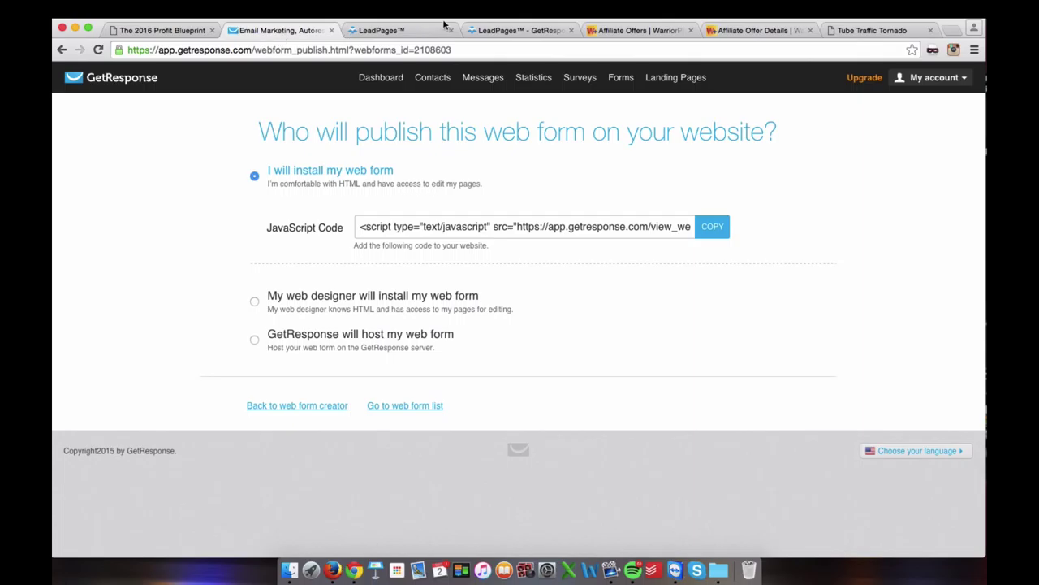
pyautogui.click(395, 30)
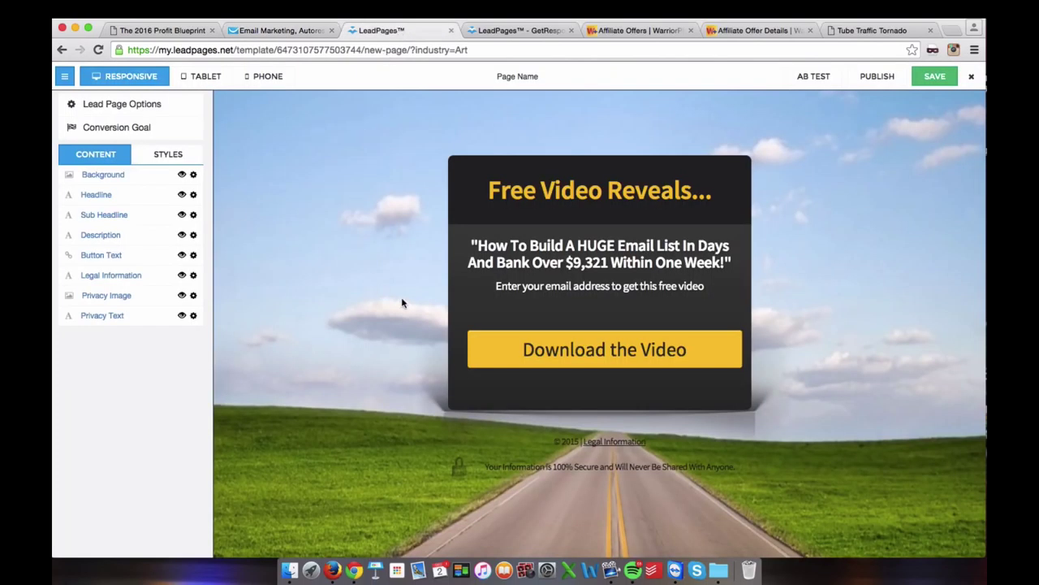
pyautogui.click(542, 352)
pyautogui.scroll(2, 211, 287)
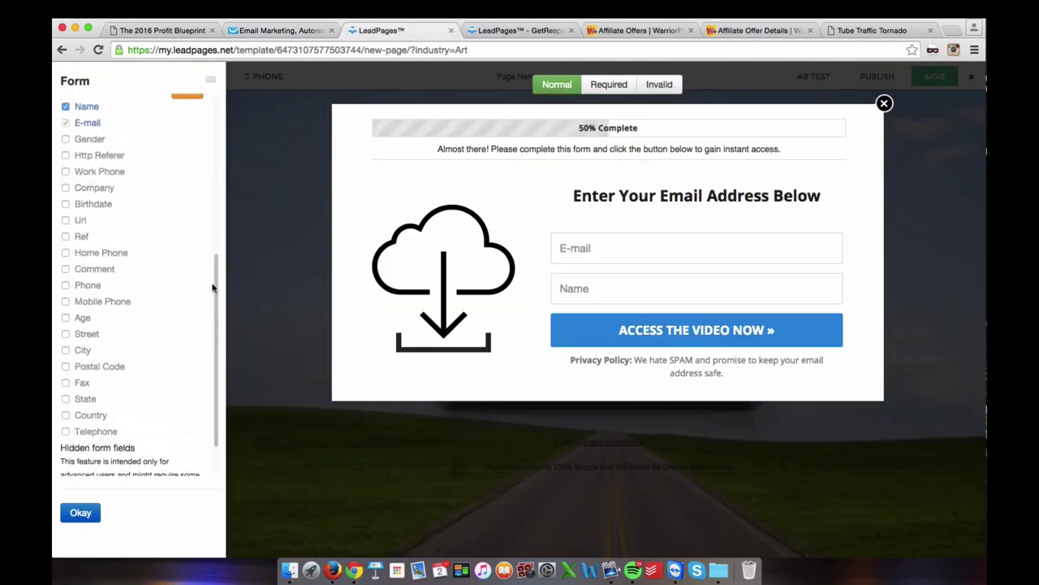
pyautogui.scroll(5, 212, 243)
pyautogui.scroll(2, 209, 154)
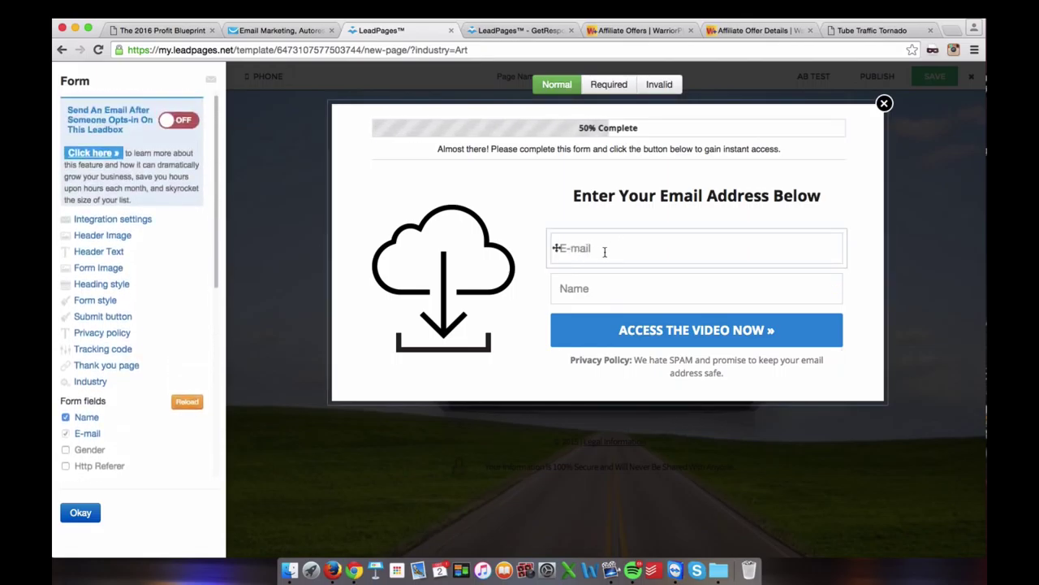
pyautogui.moveTo(696, 288)
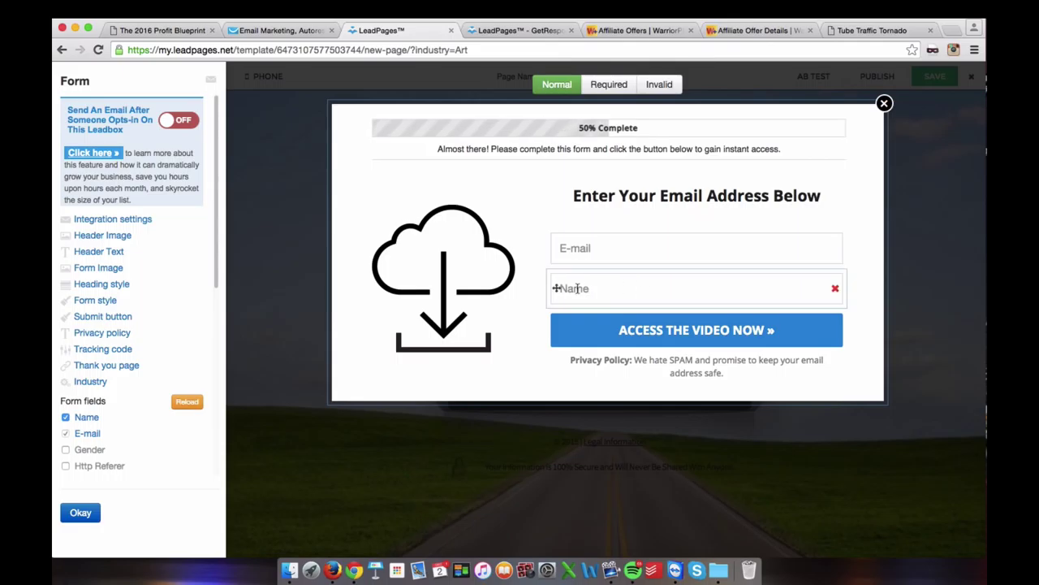
pyautogui.moveTo(557, 290); pyautogui.dragTo(550, 233)
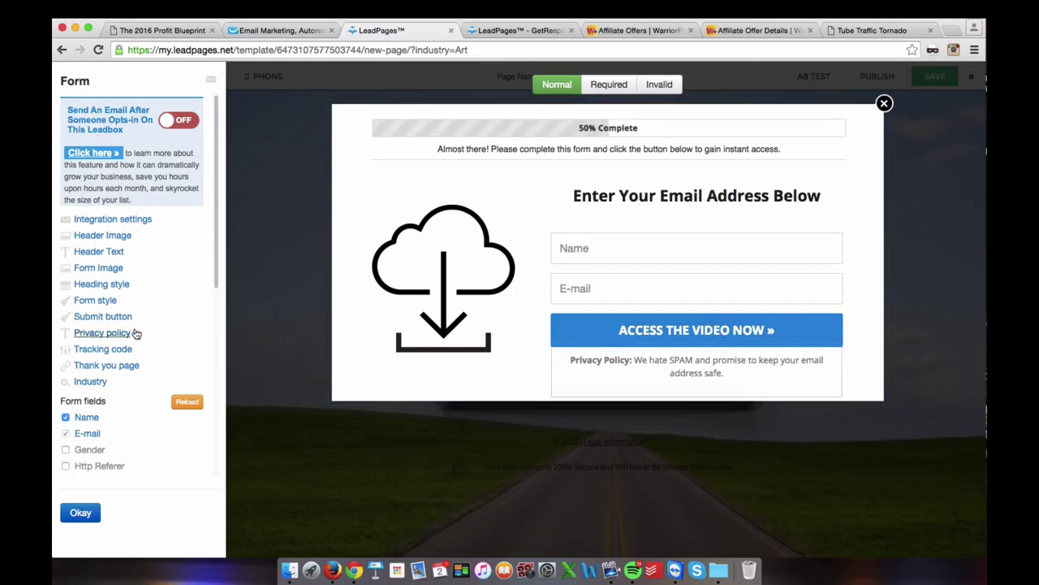
pyautogui.click(107, 366)
# Paste the Tube Traffic Tornado affiliate link from Warrior Plus as the form's thank-you page URL.
pyautogui.click(93, 124)
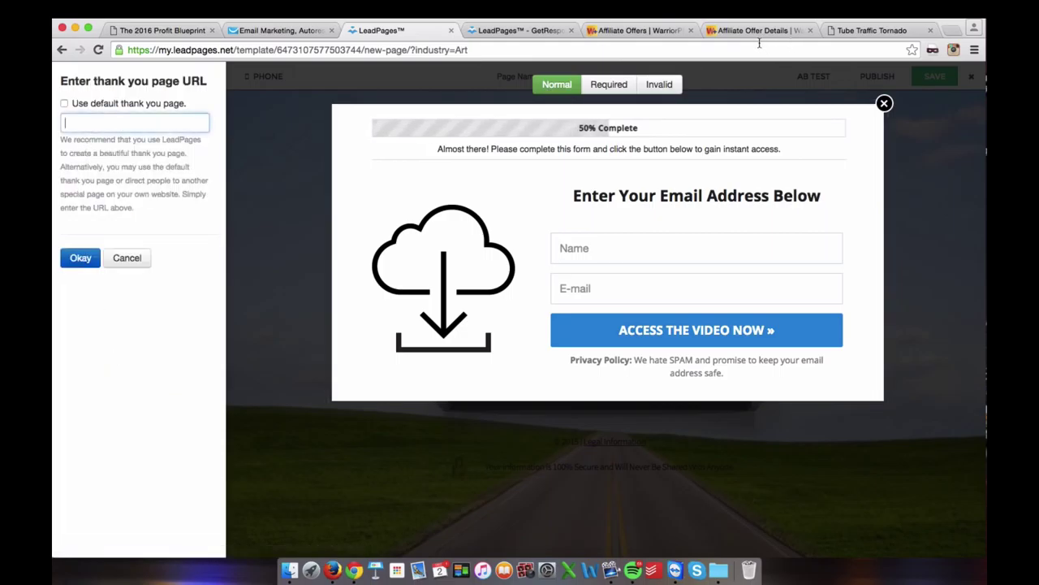
pyautogui.click(731, 32)
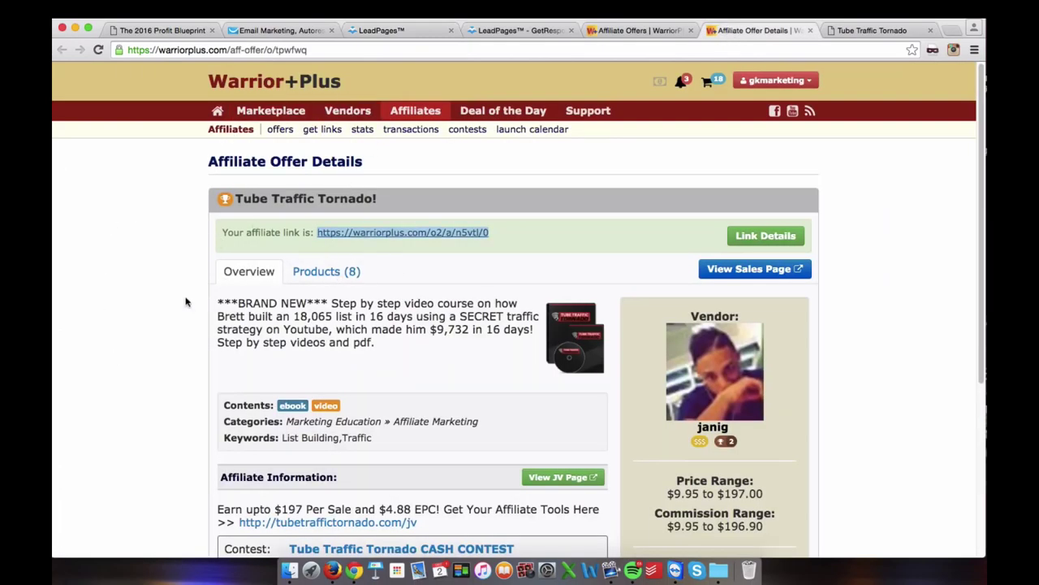
pyautogui.click(422, 256)
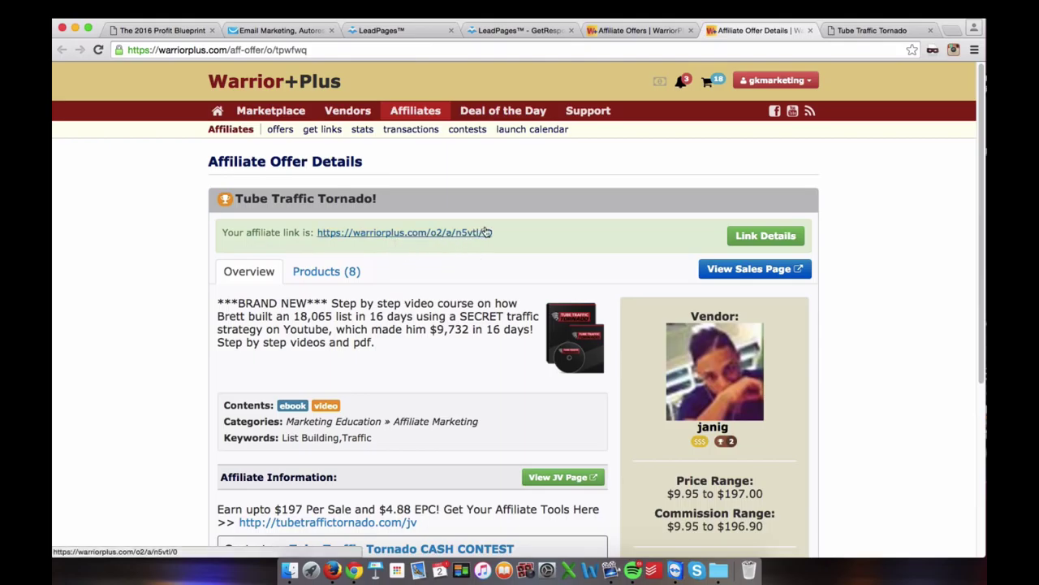
pyautogui.moveTo(491, 233); pyautogui.dragTo(322, 234)
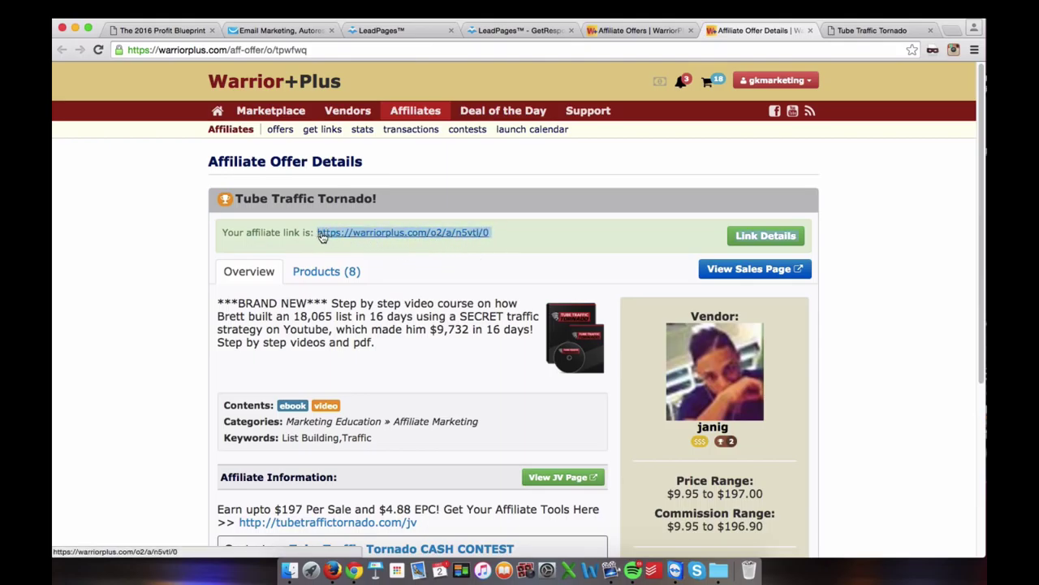
pyautogui.rightClick(321, 234)
pyautogui.click(350, 307)
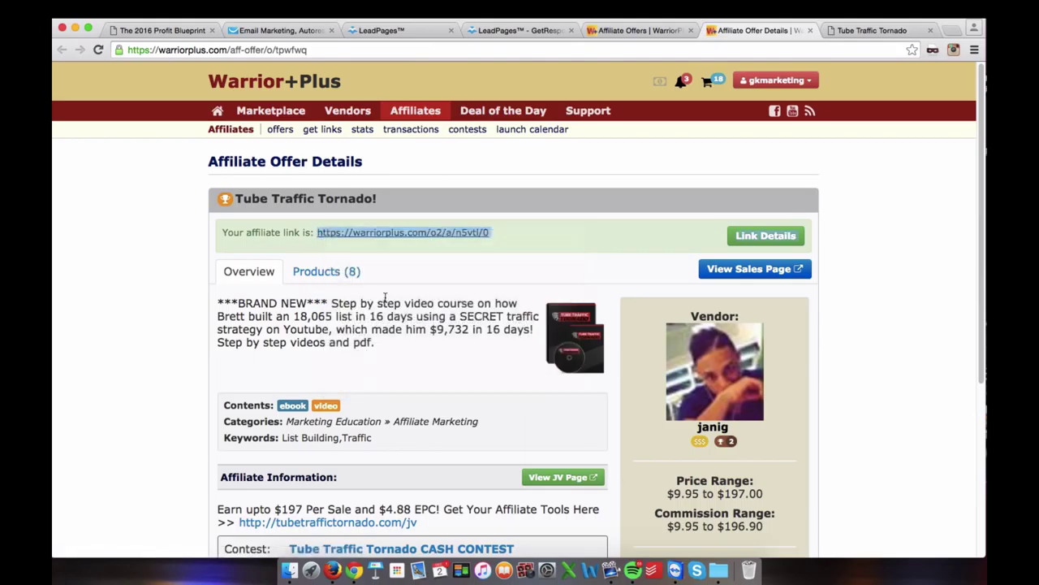
pyautogui.click(421, 32)
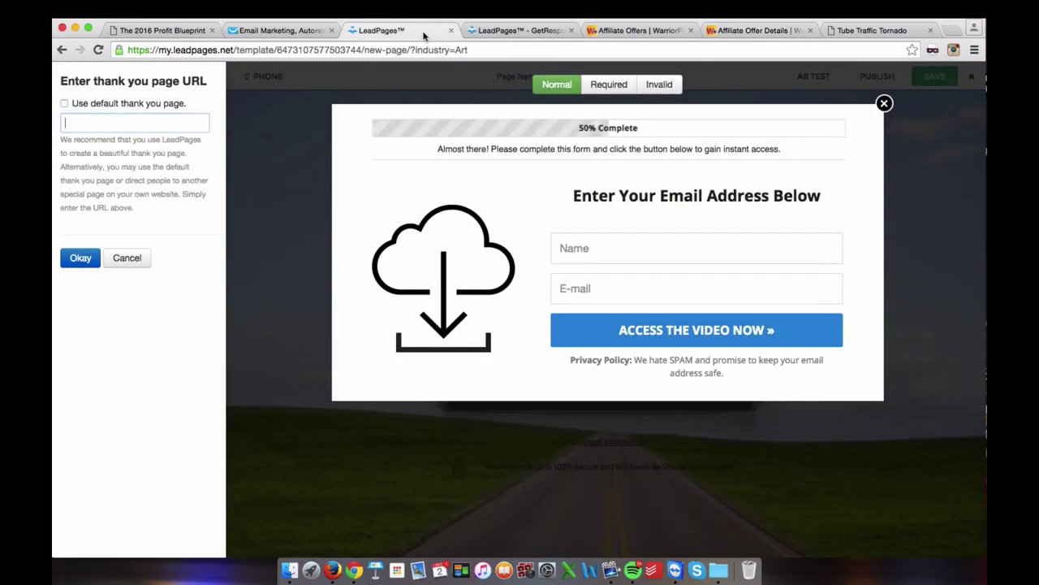
pyautogui.rightClick(131, 125)
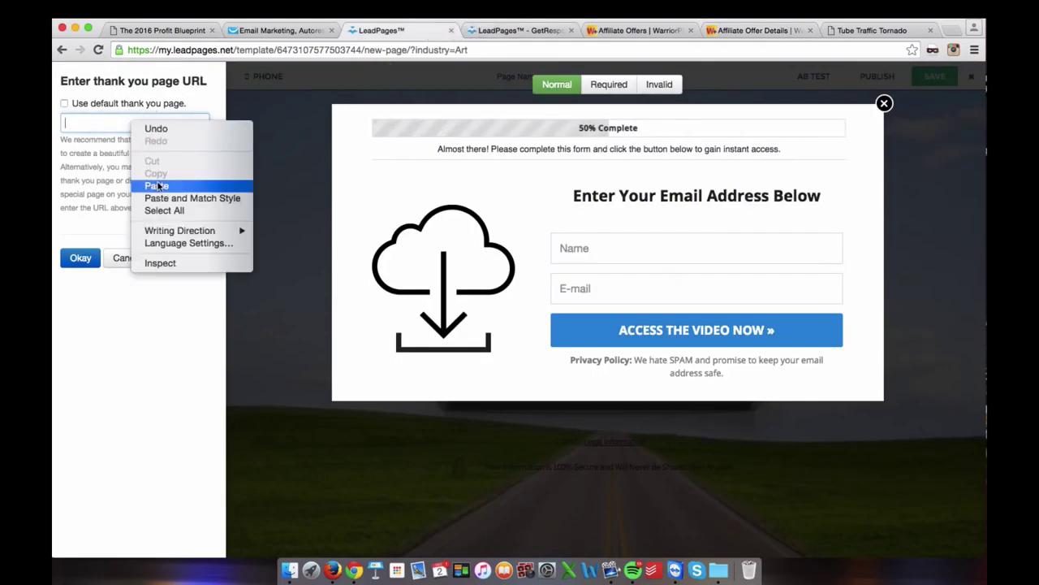
pyautogui.click(125, 127)
pyautogui.click(81, 258)
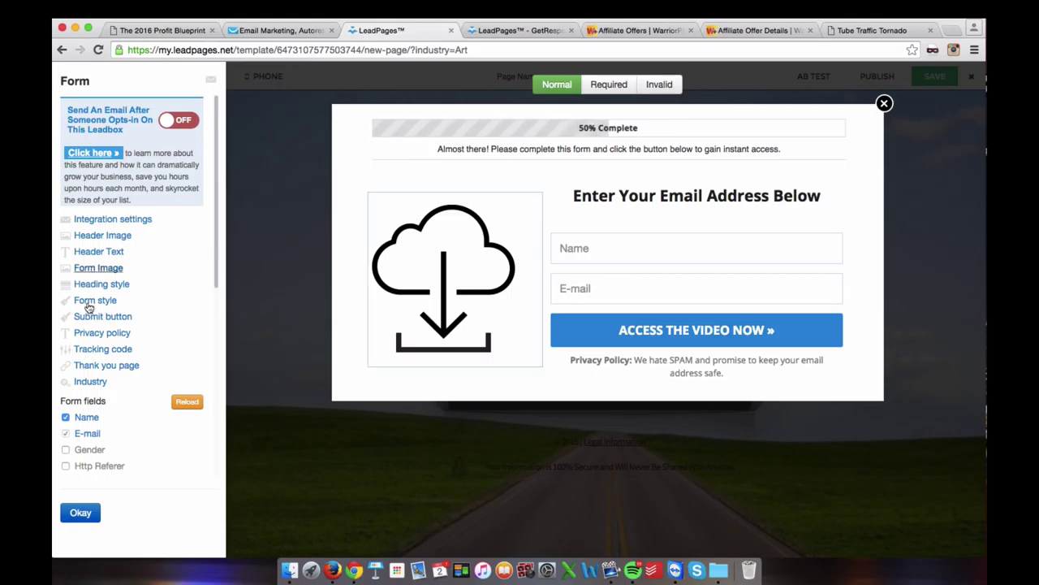
pyautogui.click(70, 514)
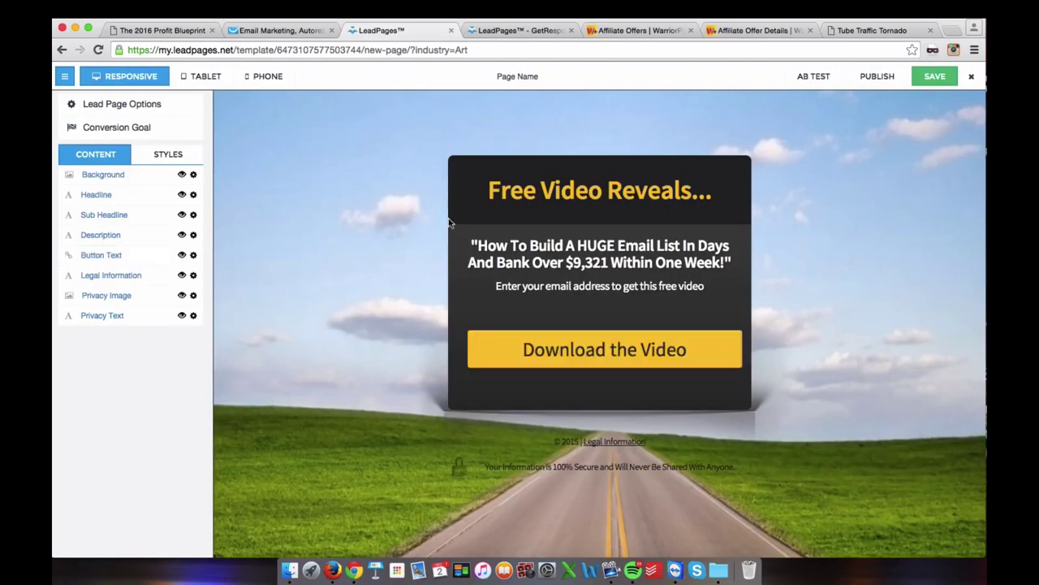
# Enter 'warriortest' as the page name in Lead Page Options.
pyautogui.click(507, 77)
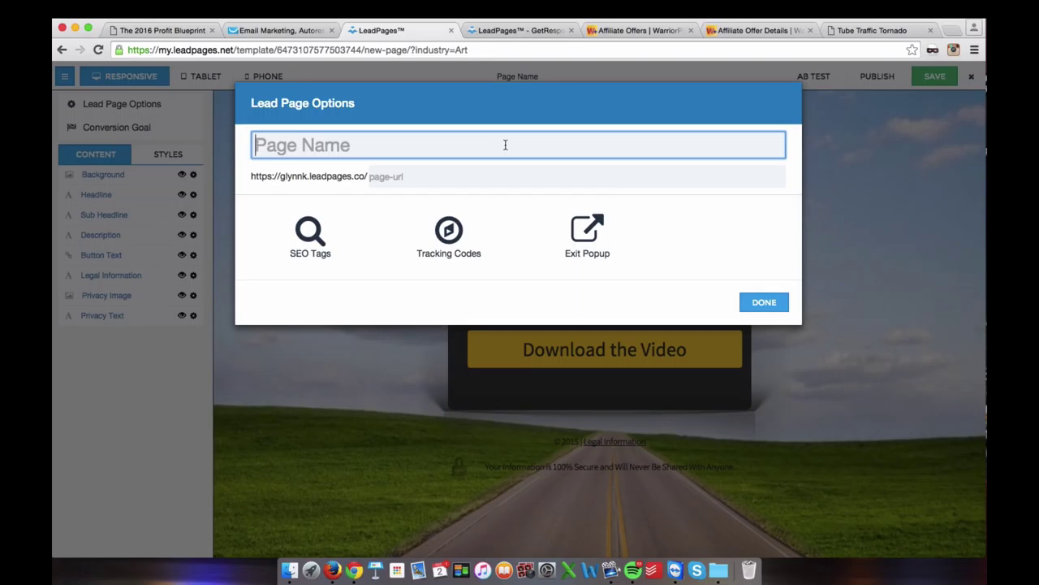
pyautogui.write('warriort')
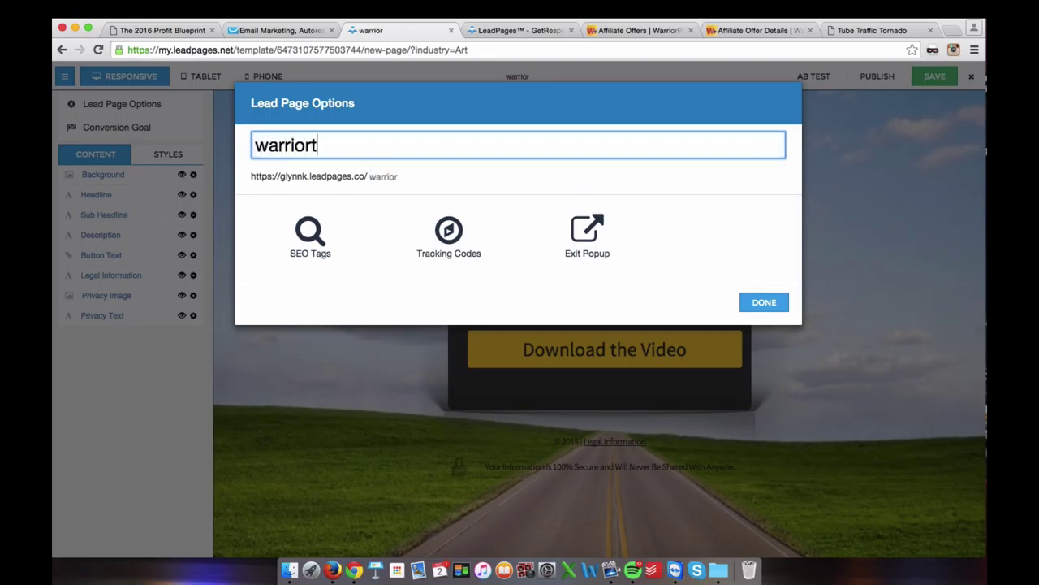
pyautogui.write('est')
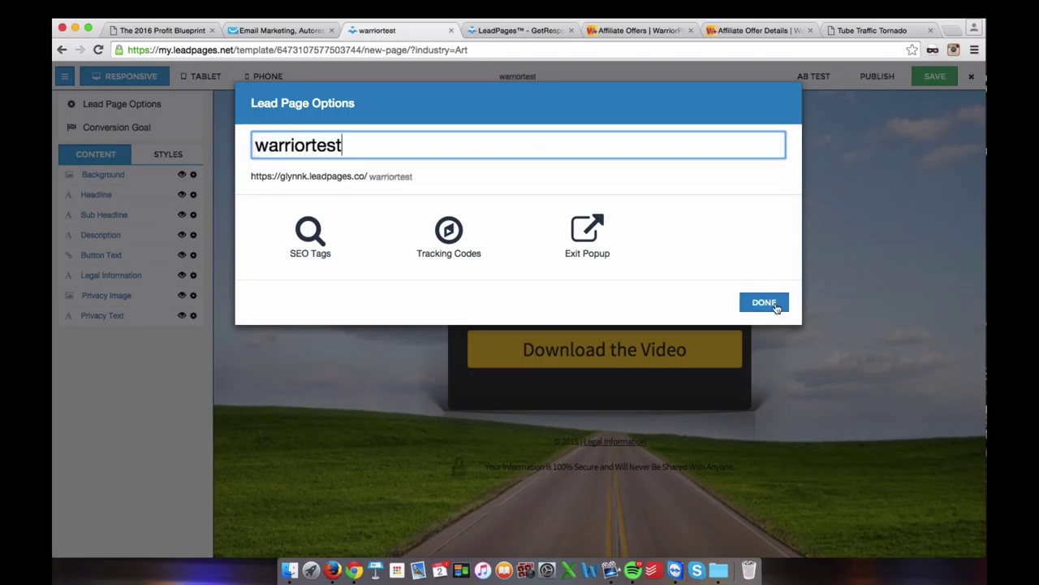
# Save the page, then copy the affiliate link again from Warrior Plus.
pyautogui.click(766, 303)
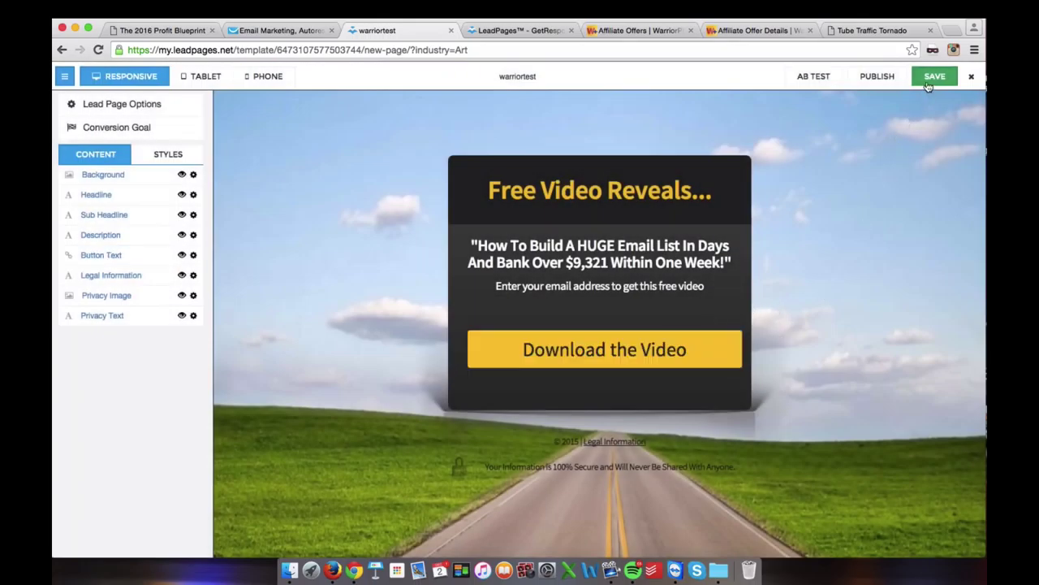
pyautogui.click(928, 80)
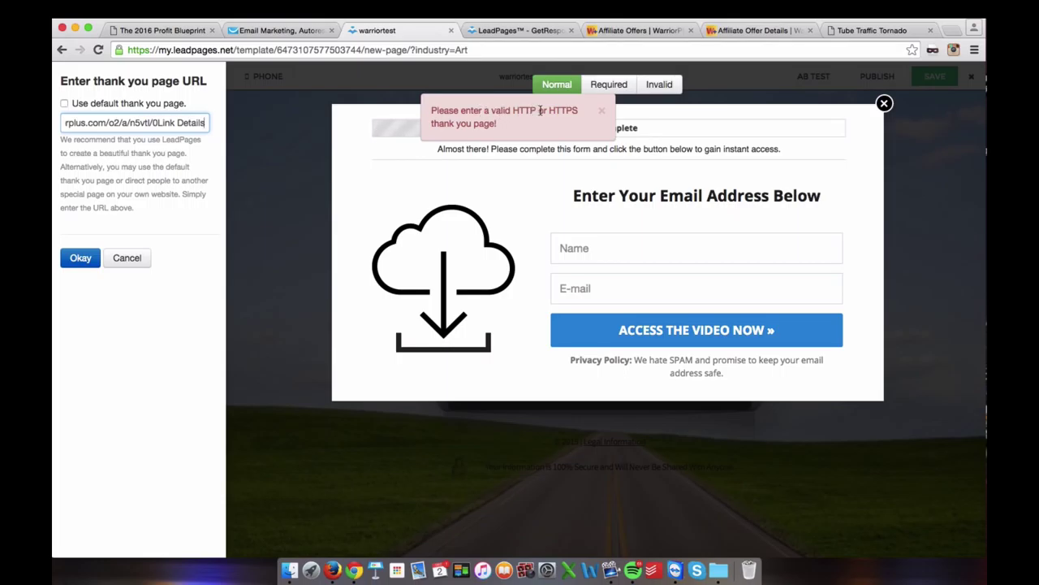
pyautogui.moveTo(159, 123); pyautogui.dragTo(218, 127)
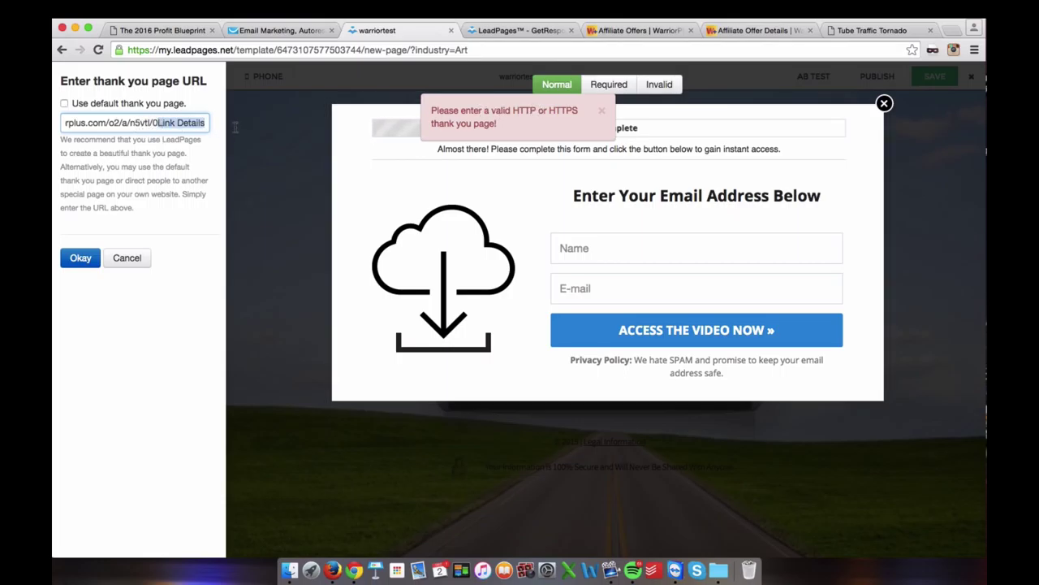
pyautogui.click(728, 33)
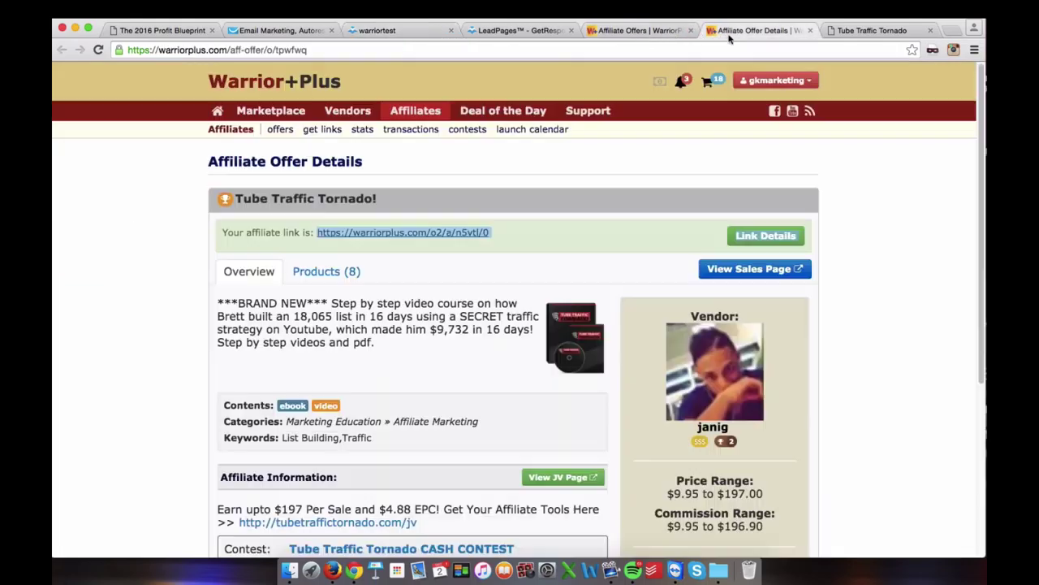
pyautogui.rightClick(453, 234)
pyautogui.click(479, 312)
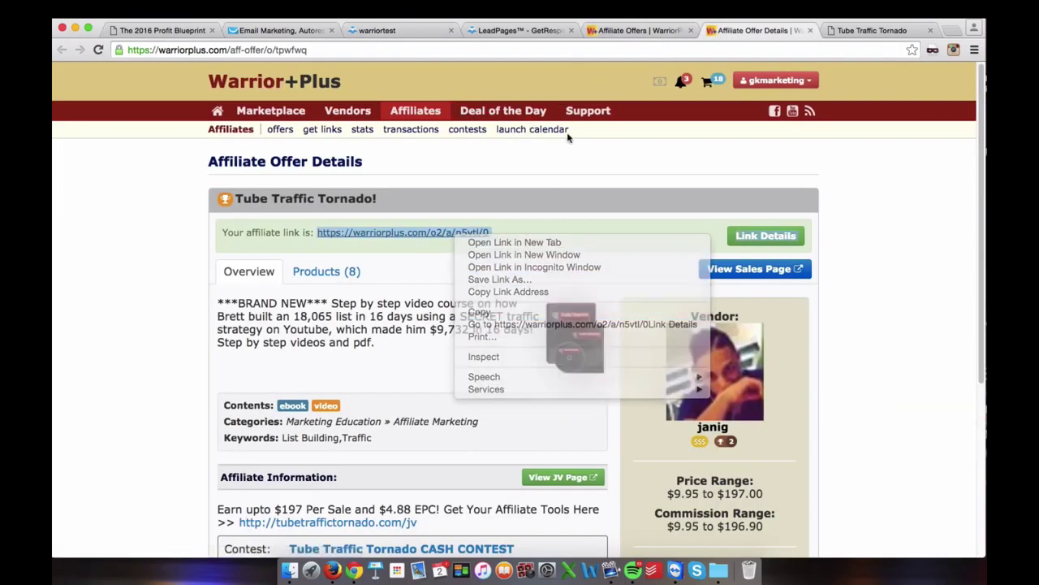
pyautogui.click(487, 30)
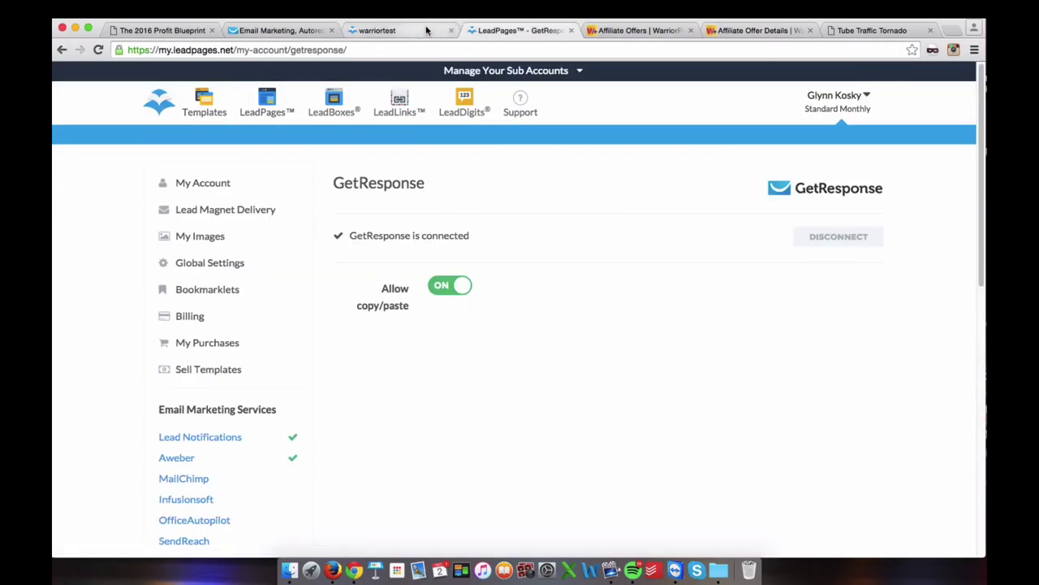
pyautogui.click(426, 31)
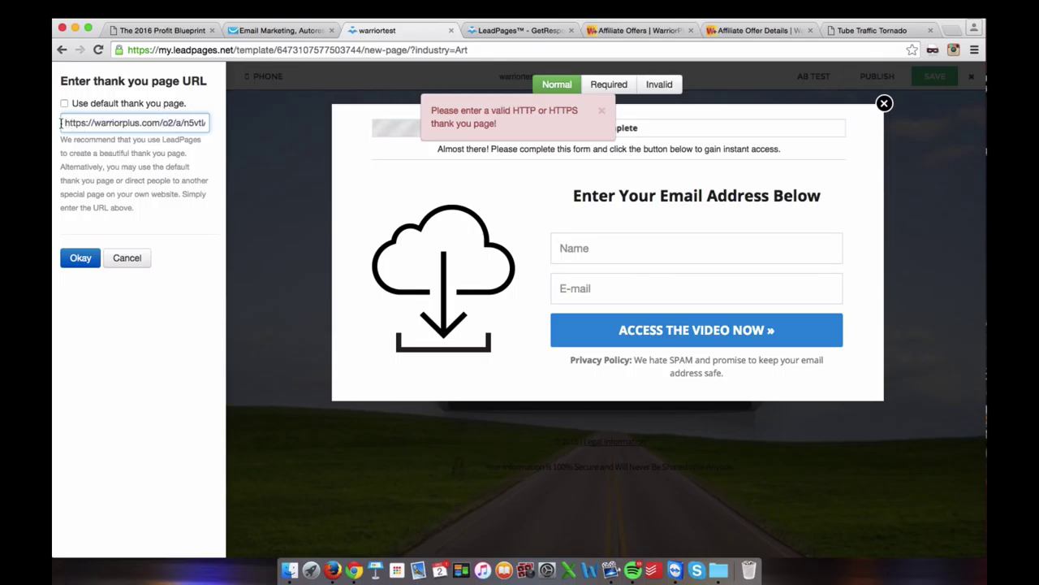
# Delete the stray 'Link Details' text from the thank-you URL, confirm it, and close the form.
pyautogui.moveTo(61, 122); pyautogui.dragTo(261, 132)
pyautogui.click(107, 124)
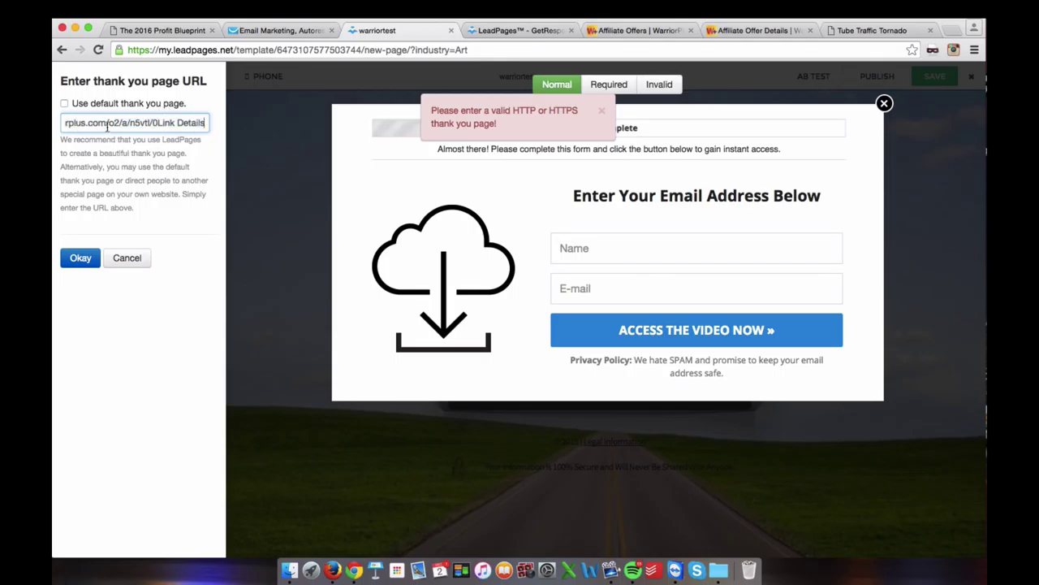
pyautogui.moveTo(176, 127); pyautogui.dragTo(242, 131)
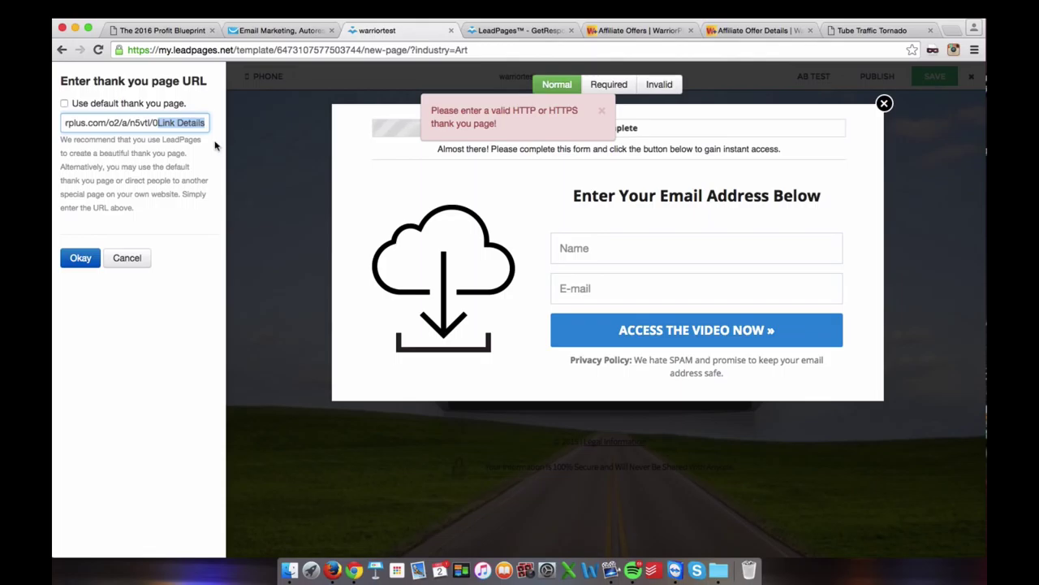
pyautogui.press('BackSpace')
pyautogui.click(723, 31)
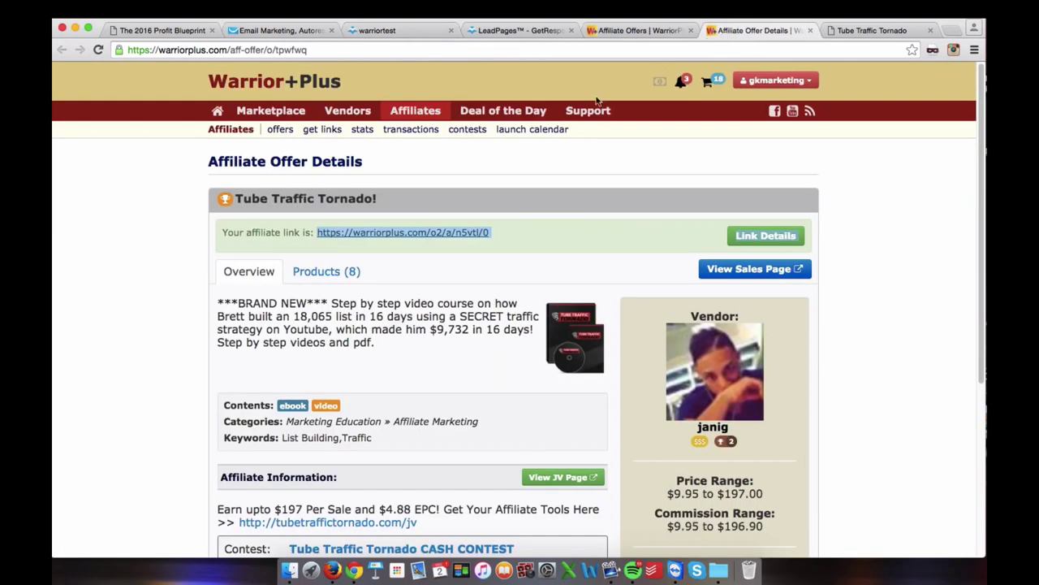
pyautogui.click(519, 30)
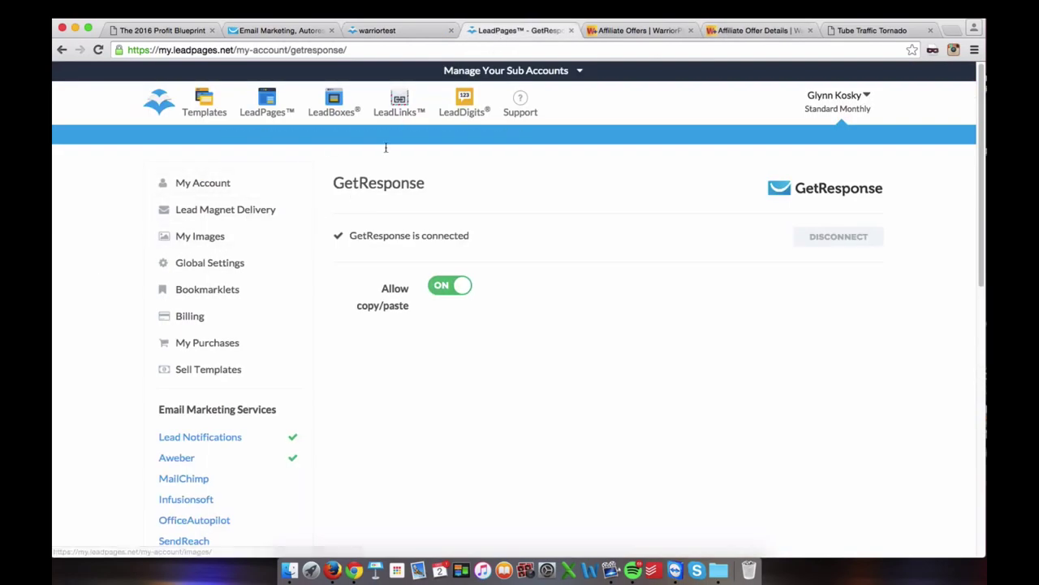
pyautogui.click(382, 30)
pyautogui.click(82, 259)
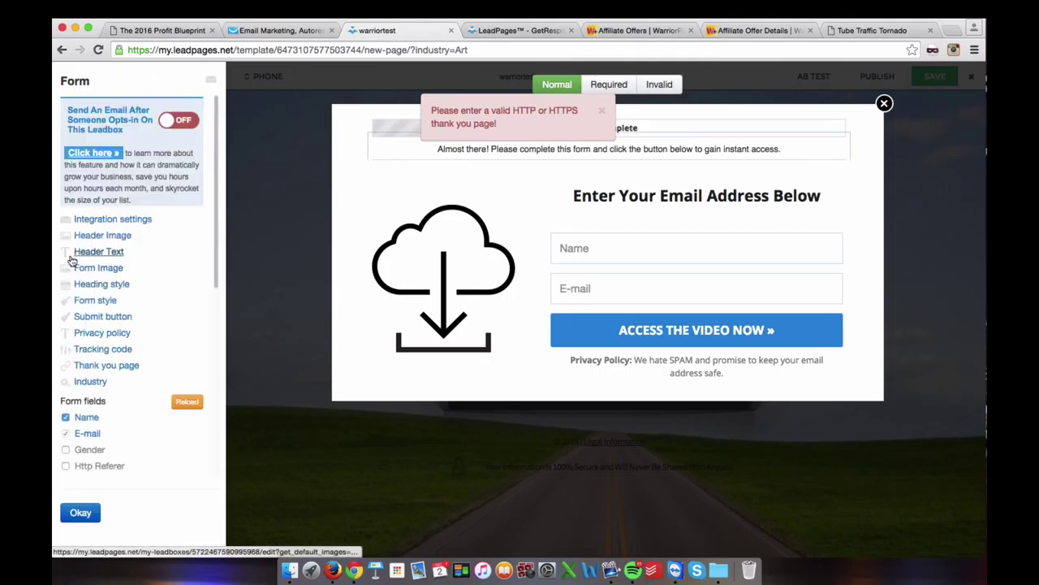
pyautogui.click(85, 515)
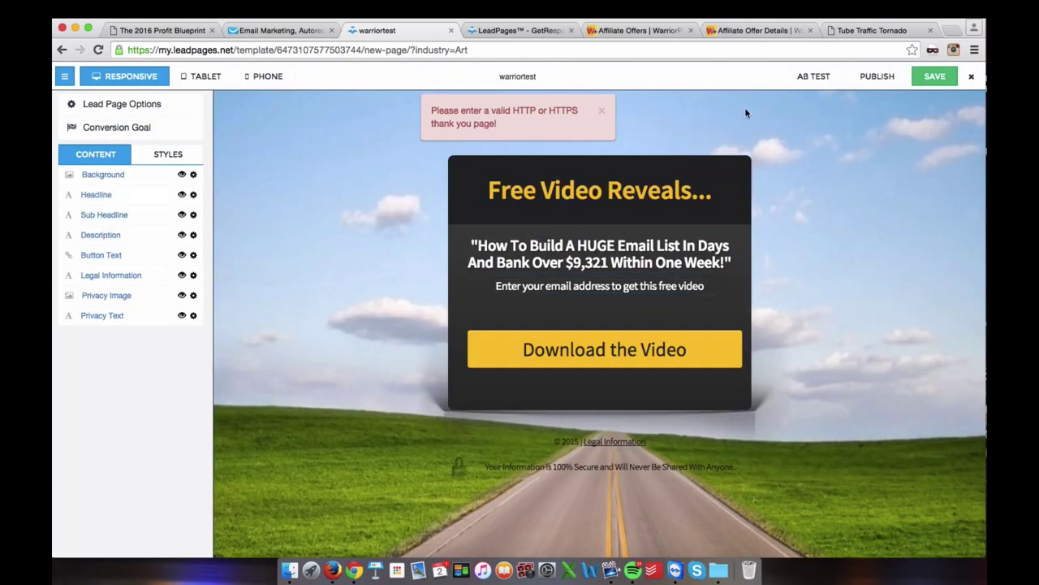
# Save the warriortest page and select its base web address in Lead Page Options.
pyautogui.click(934, 81)
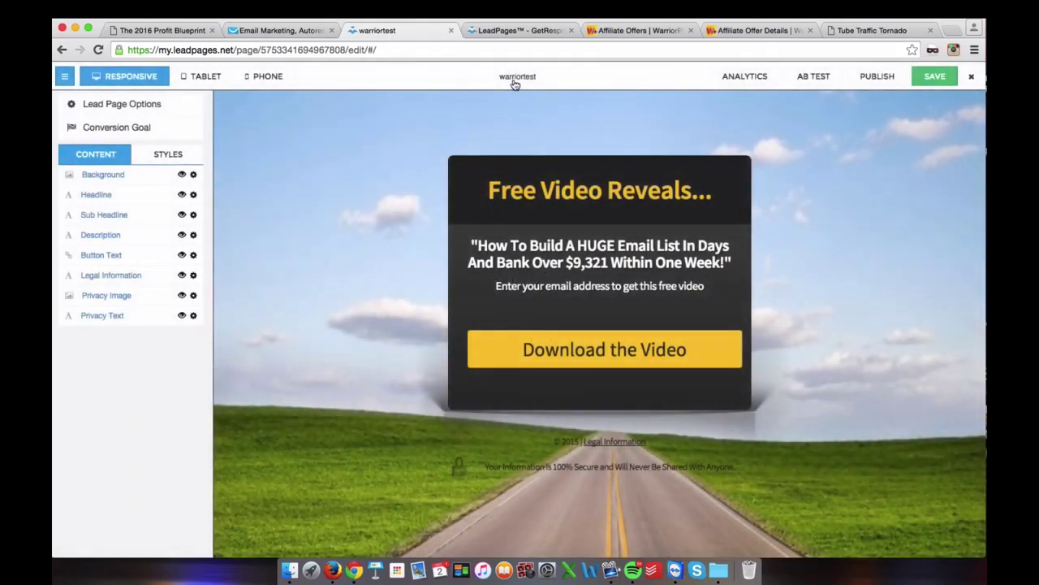
pyautogui.click(514, 80)
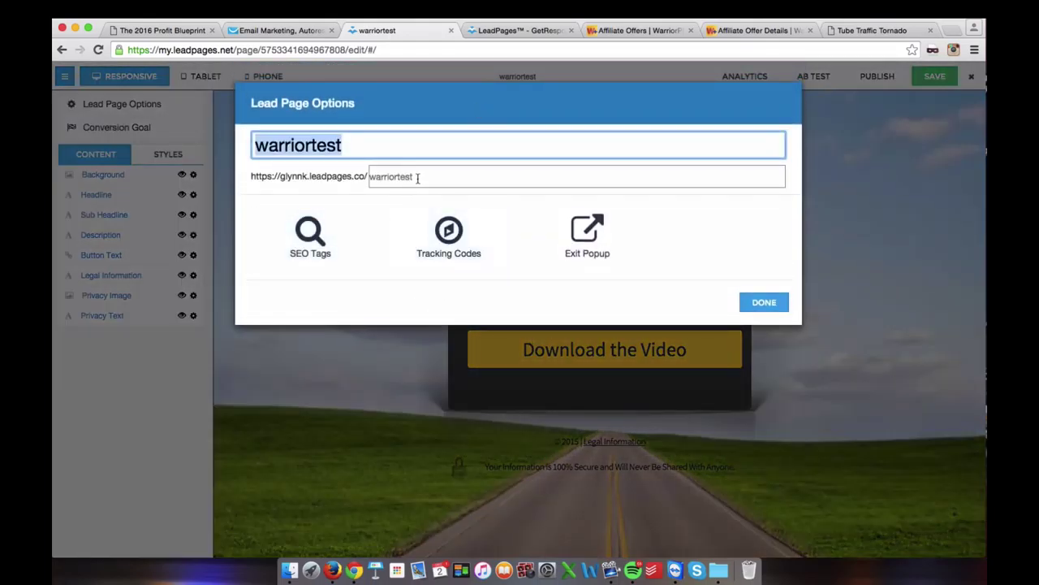
pyautogui.click(261, 186)
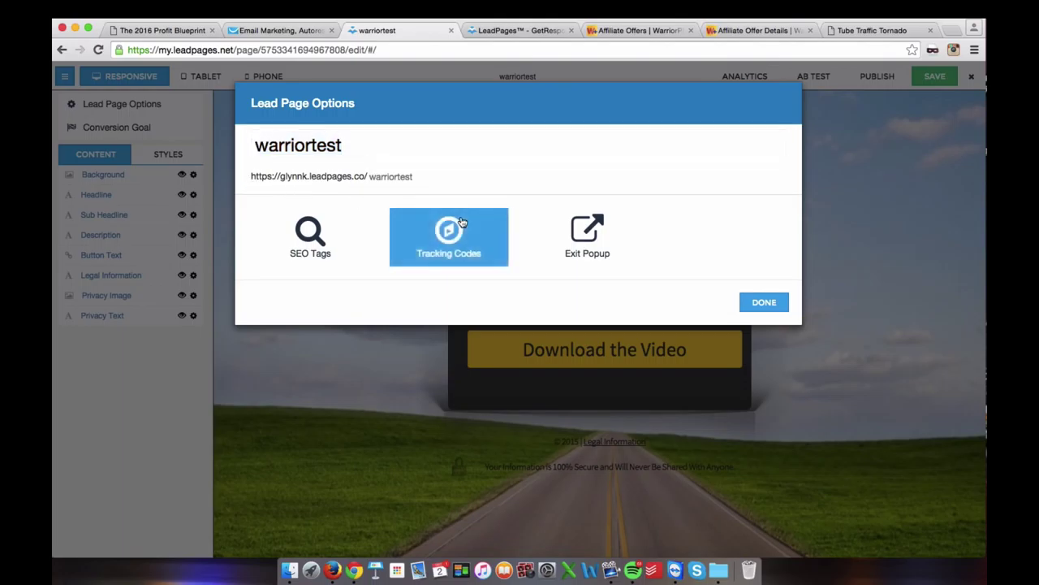
pyautogui.moveTo(238, 175); pyautogui.dragTo(386, 175)
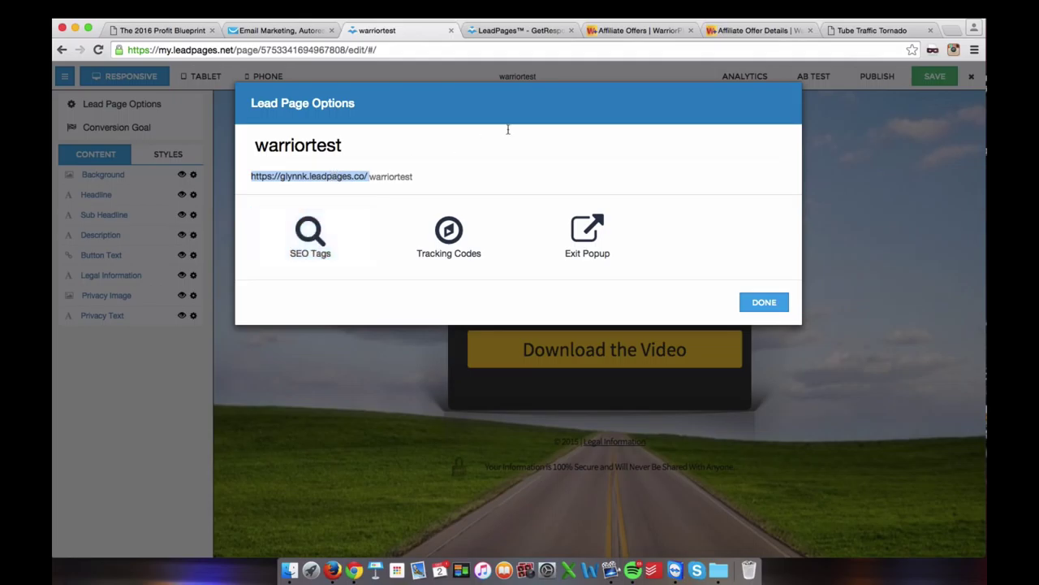
# Paste the LeadPages base address, append 'warriotest', and load that page.
pyautogui.click(893, 32)
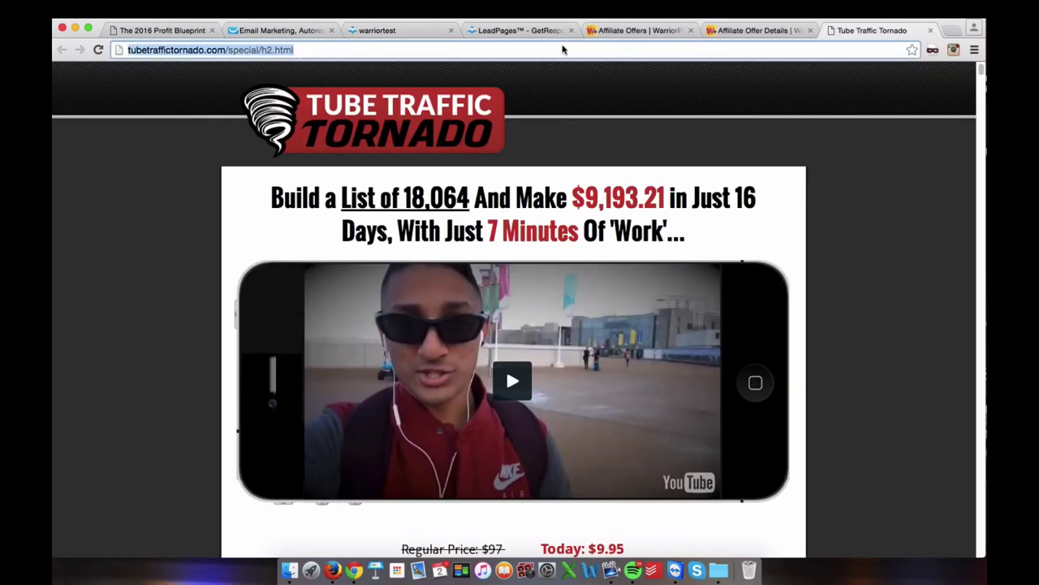
pyautogui.write('https://glynnk.leadpages.co/')
pyautogui.write('w')
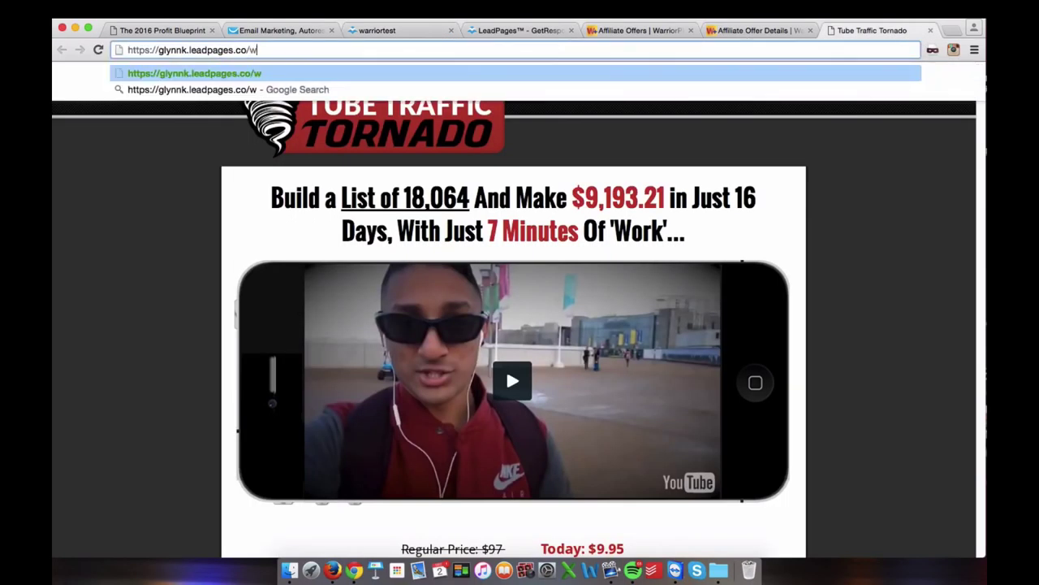
pyautogui.write('arriotest')
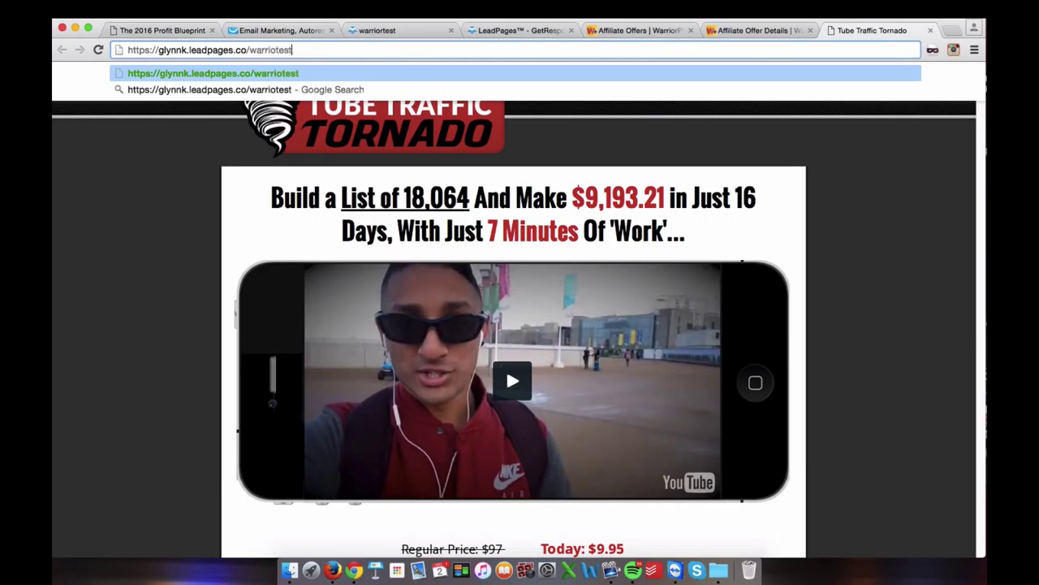
pyautogui.moveTo(376, 50)
pyautogui.mouseDown()
pyautogui.moveTo(136, 52)
pyautogui.moveTo(300, 51)
pyautogui.mouseUp()
pyautogui.click(130, 51)
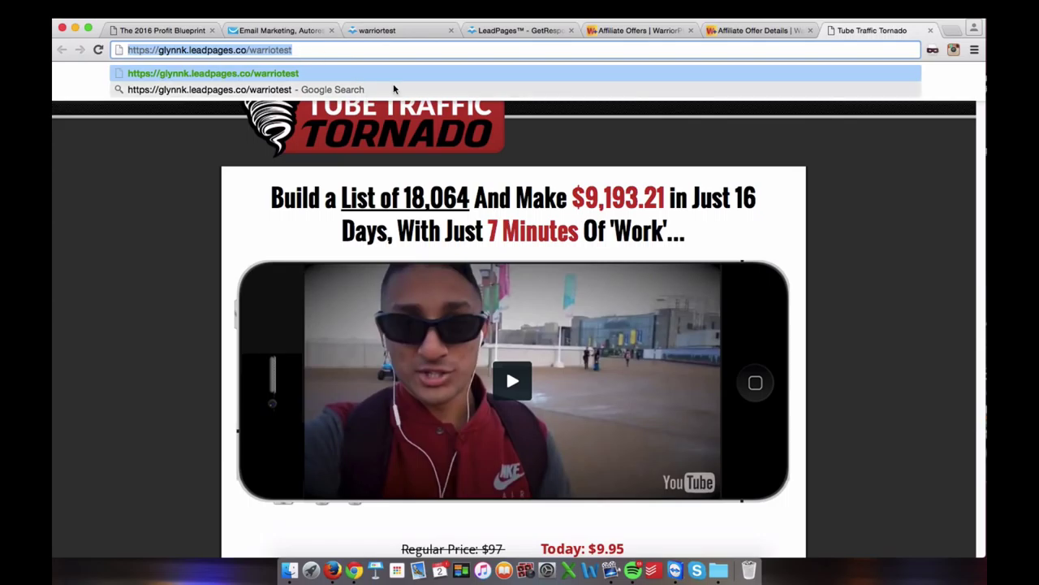
pyautogui.click(336, 51)
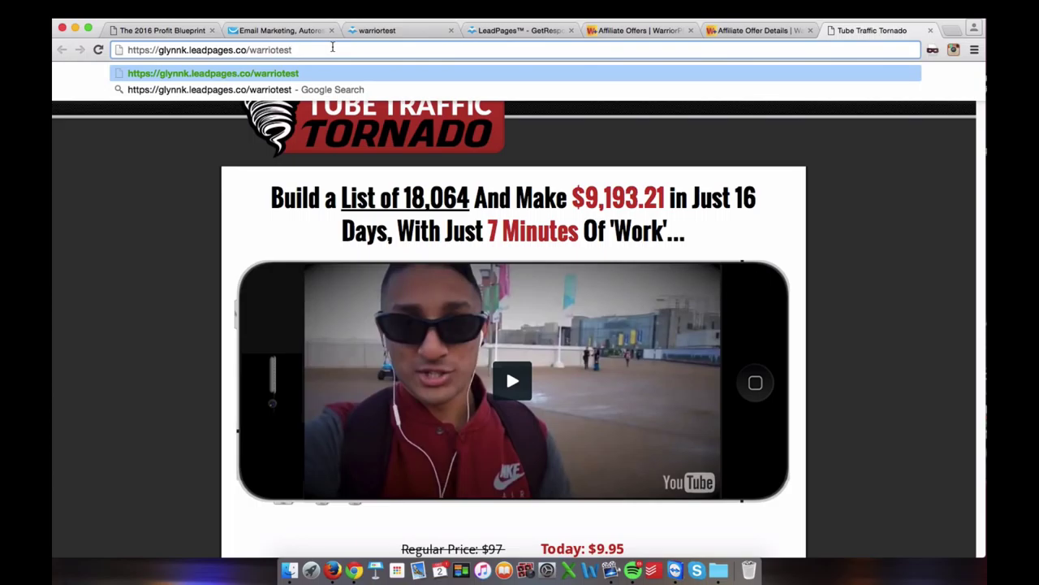
pyautogui.press('Return')
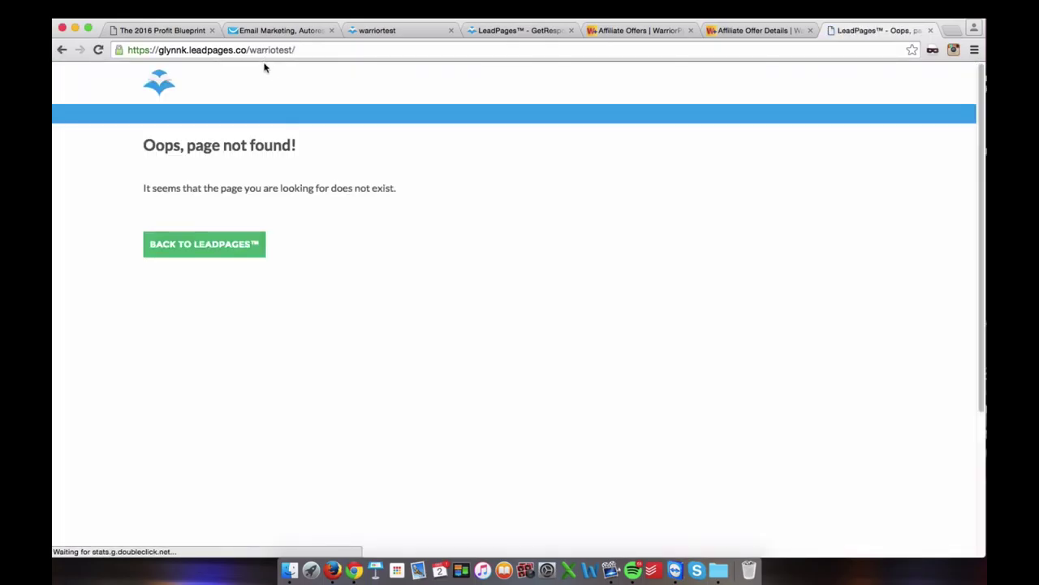
# Correct the address to 'warriortest' and load the live Free Video Reveals page.
pyautogui.click(262, 52)
pyautogui.click(274, 51)
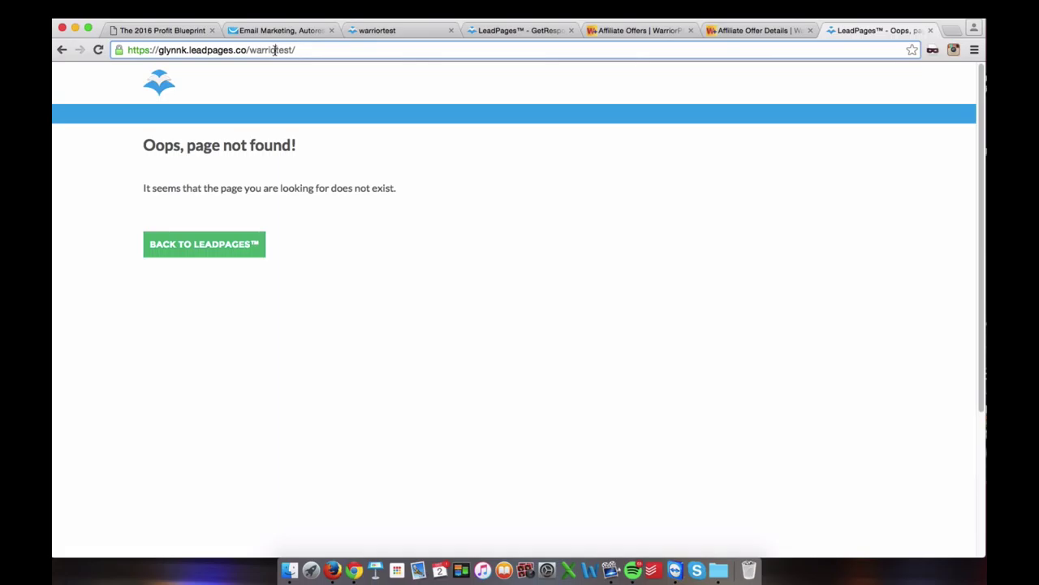
pyautogui.write('r')
pyautogui.press('Return')
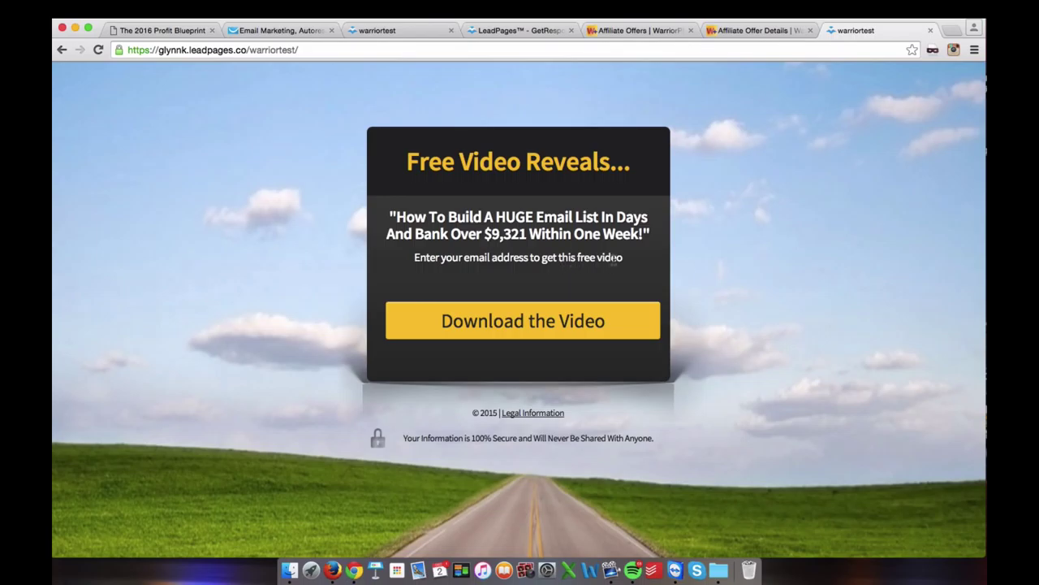
# Submit a test name and e-mail through the Download the Video opt-in popup.
pyautogui.click(507, 324)
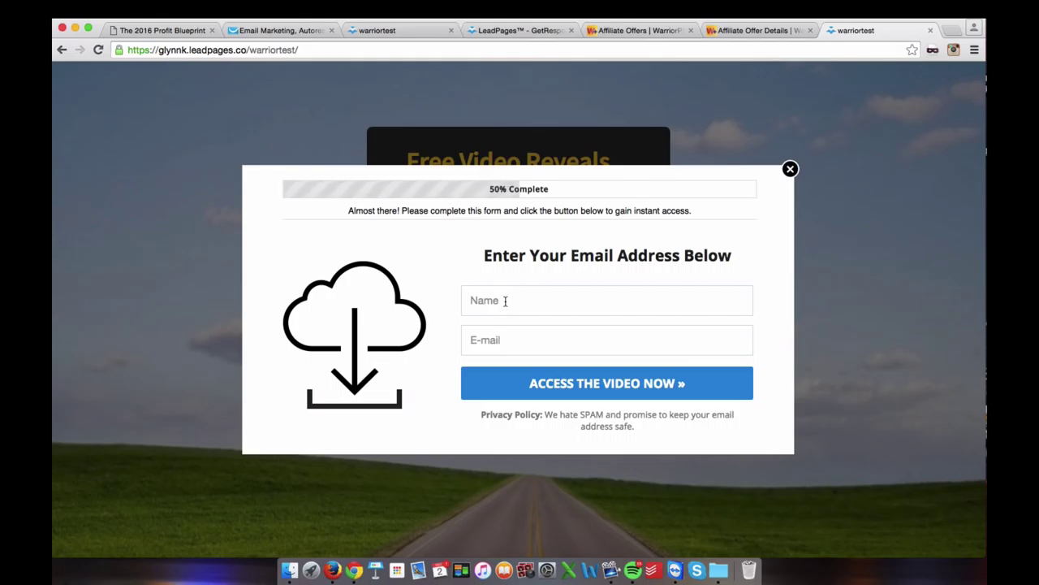
pyautogui.click(506, 302)
pyautogui.write('glynn')
pyautogui.press('Tab')
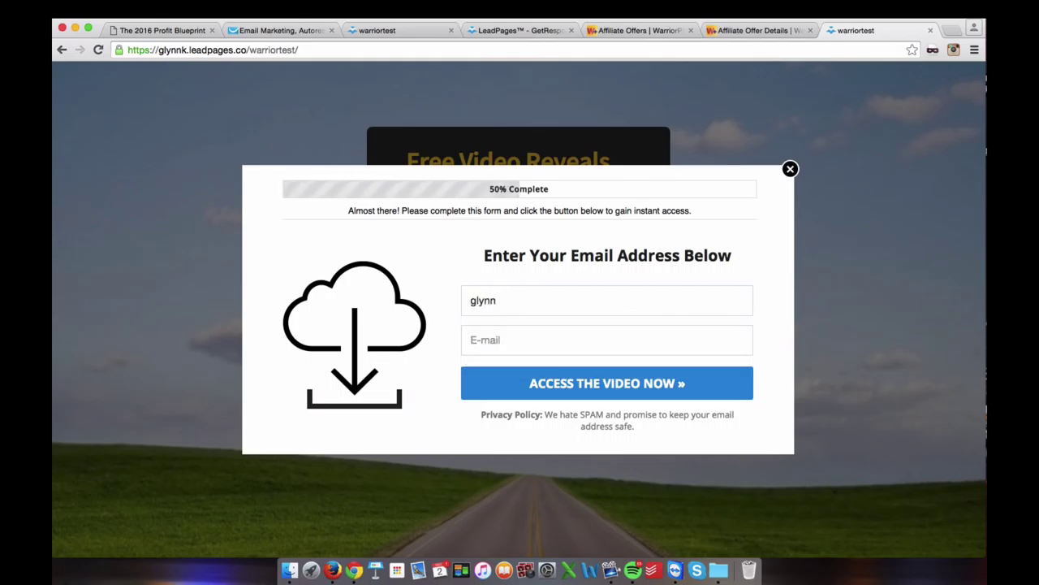
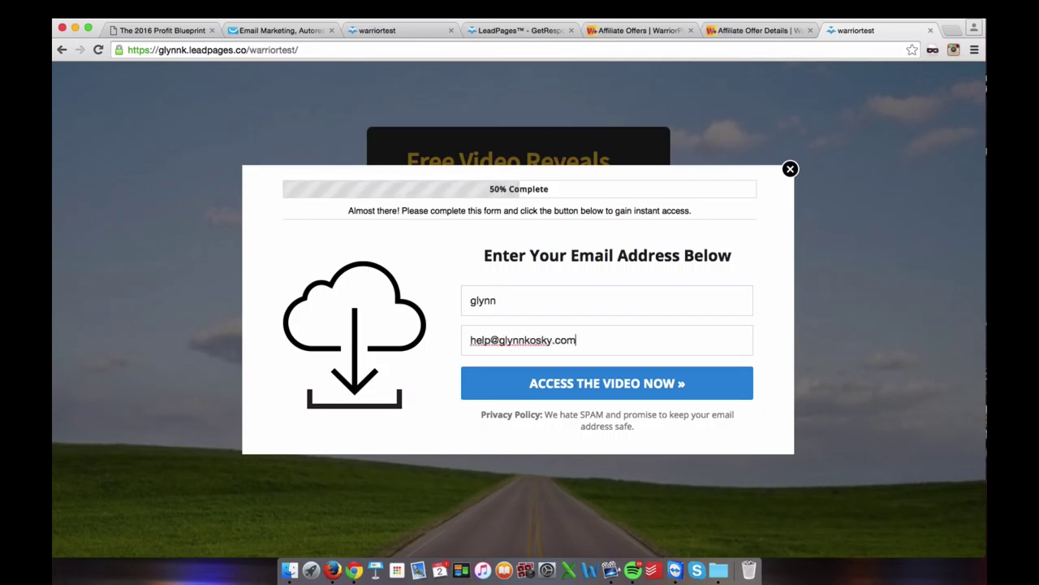
pyautogui.click(580, 390)
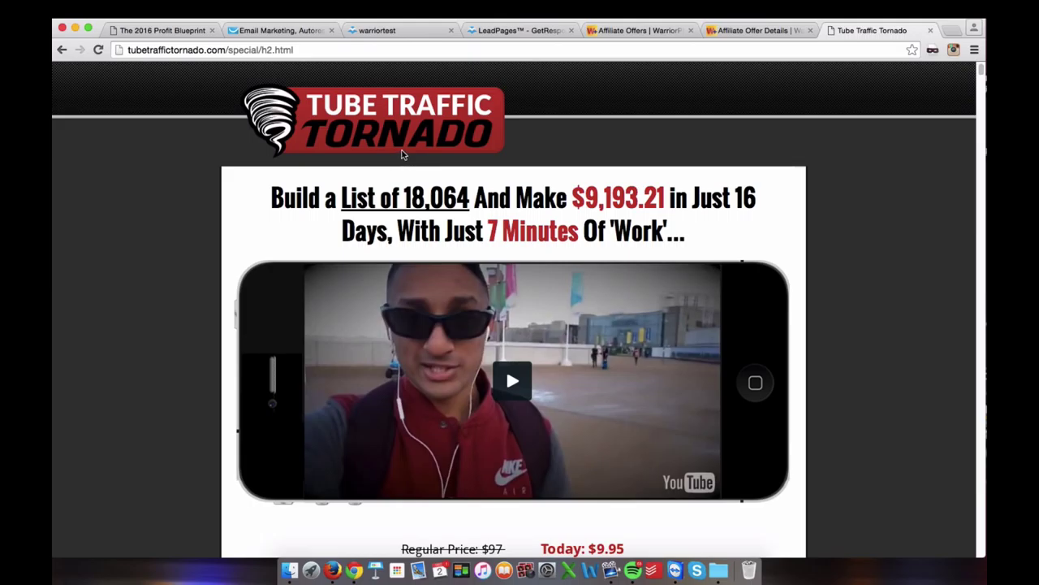
# Scroll the Tube Traffic Tornado sales page down to the $9,193.21 weekly sales snapshot.
pyautogui.scroll(-5, 203, 258)
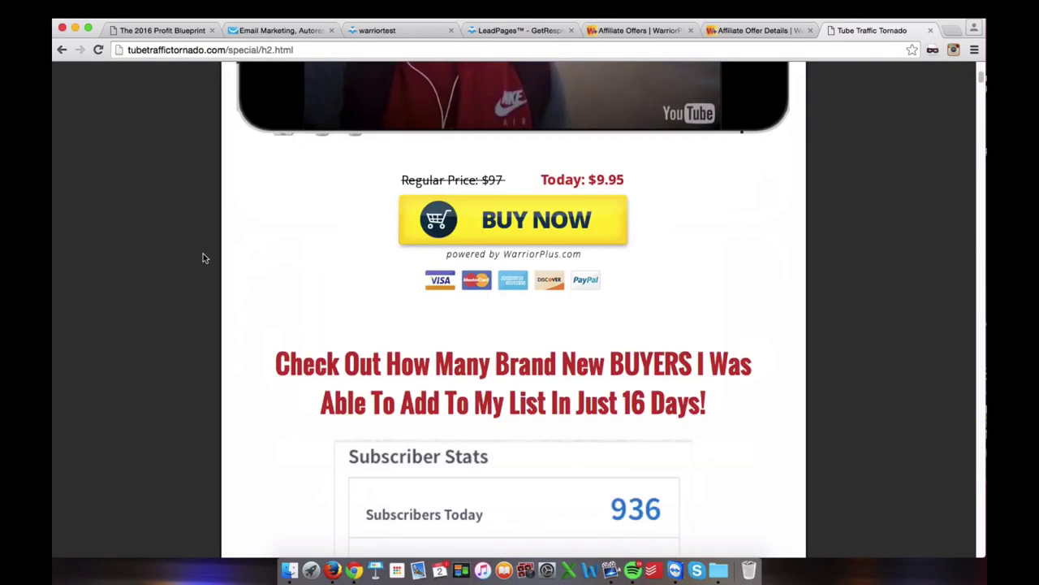
pyautogui.scroll(-1, 203, 252)
pyautogui.scroll(-4, 204, 256)
pyautogui.scroll(-1, 205, 258)
pyautogui.scroll(-2, 204, 260)
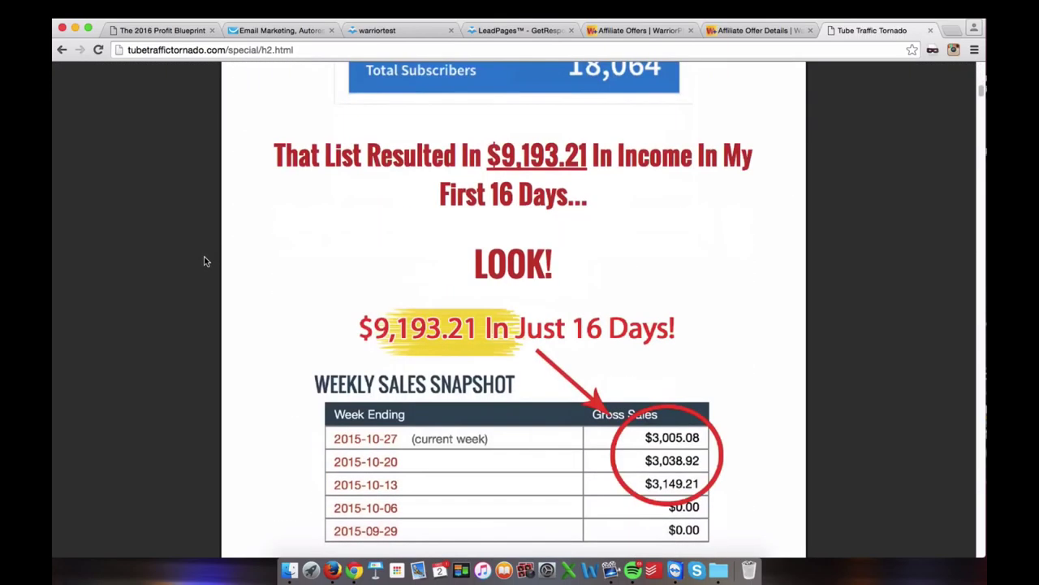
pyautogui.scroll(-2, 202, 258)
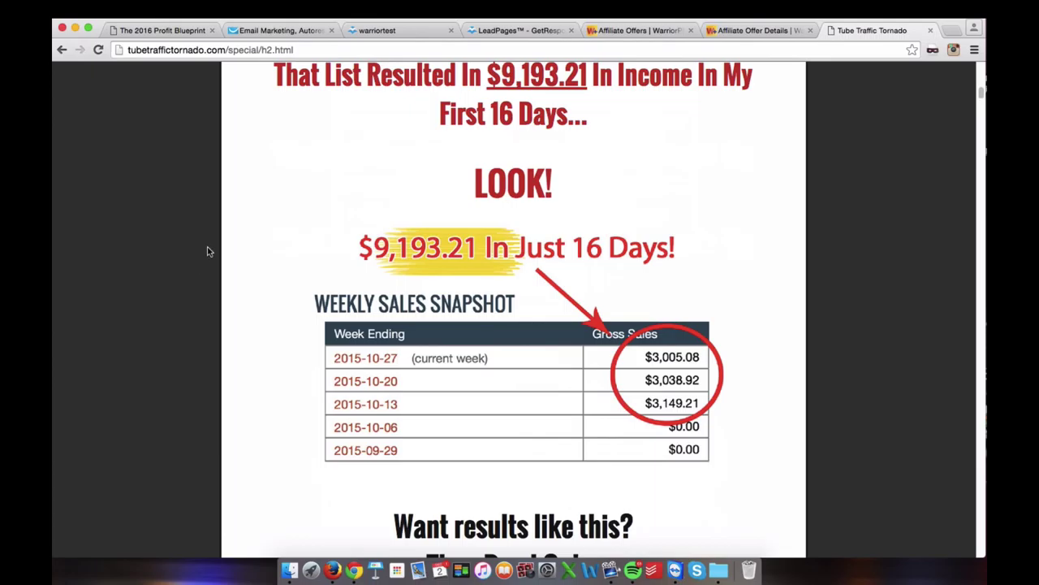
pyautogui.click(485, 50)
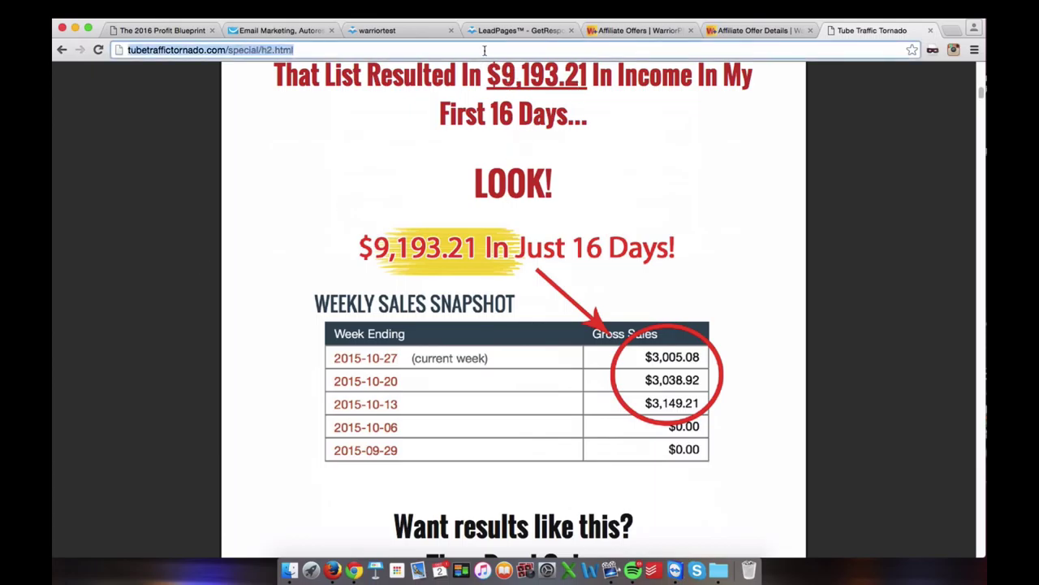
# Reload the warriortest page from the glynnk.leadpages.co suggestions, leaving the sales page.
pyautogui.write('https://glynnk.leadpages.co/')
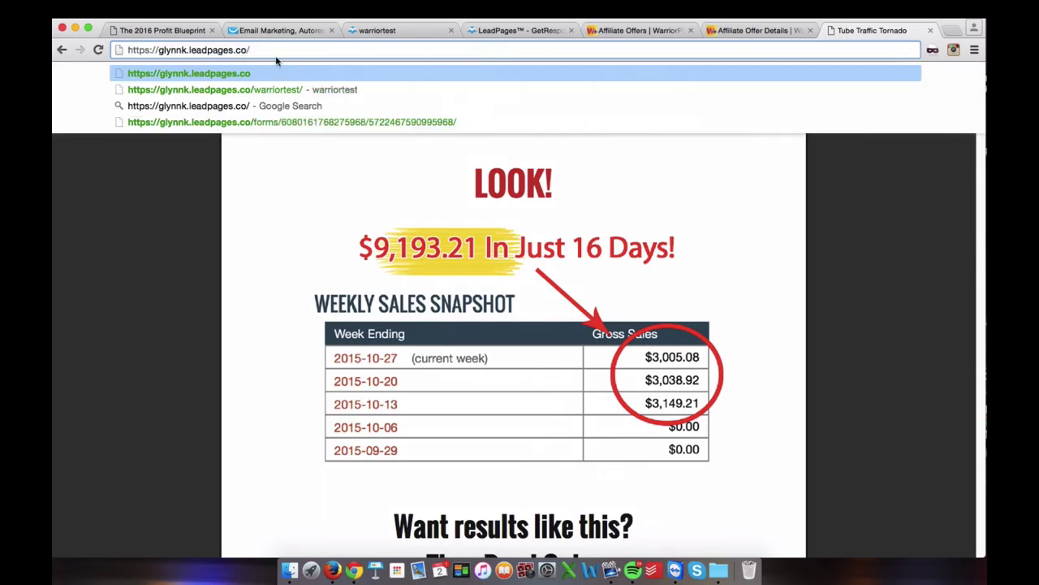
pyautogui.click(289, 91)
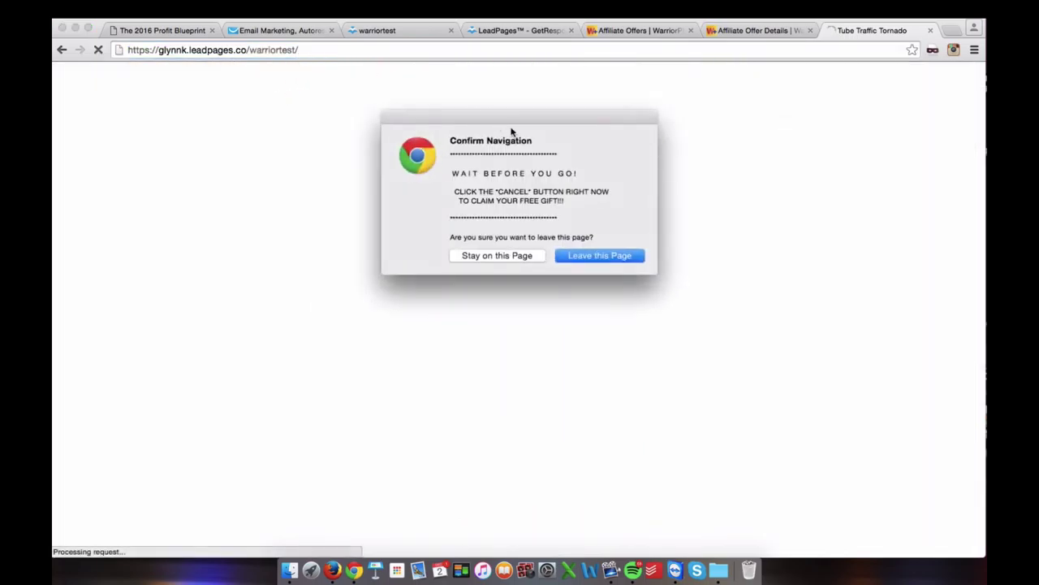
pyautogui.click(587, 257)
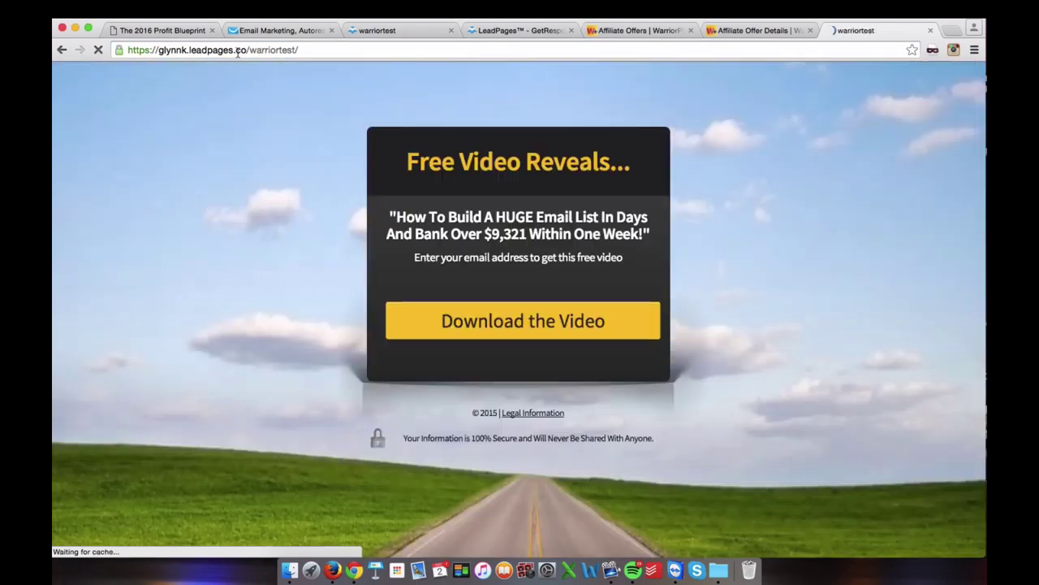
# Copy the full warriortest opt-in page address to the clipboard.
pyautogui.click(240, 54)
pyautogui.click(186, 51)
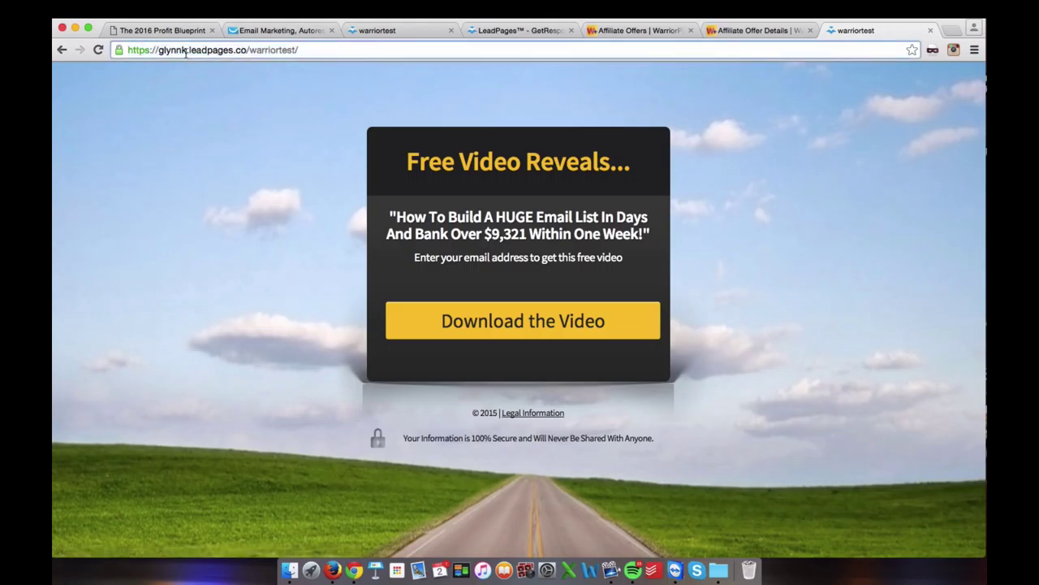
pyautogui.click(316, 50)
pyautogui.moveTo(316, 50); pyautogui.dragTo(124, 51)
pyautogui.rightClick(153, 49)
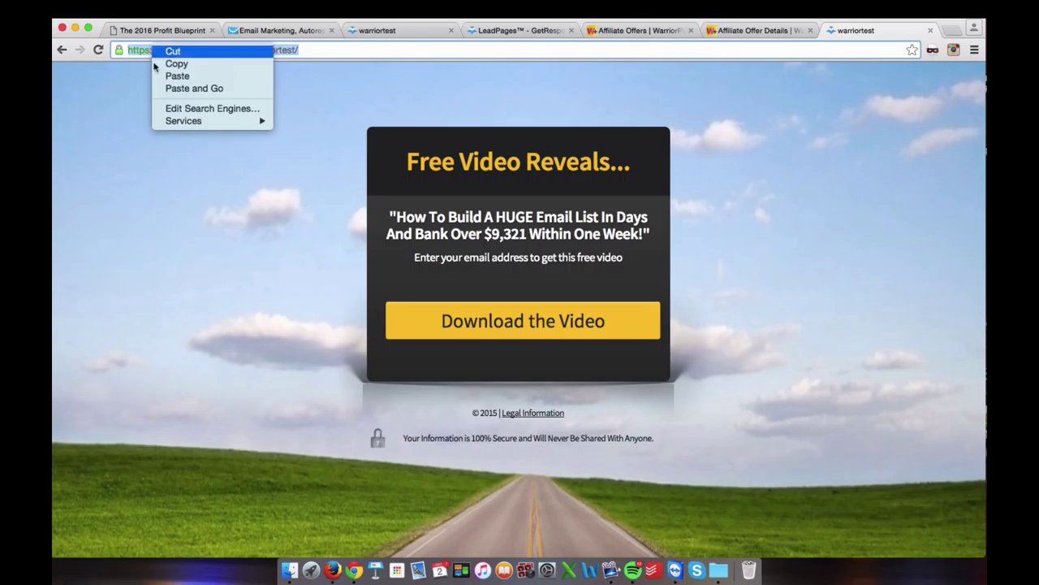
pyautogui.click(163, 70)
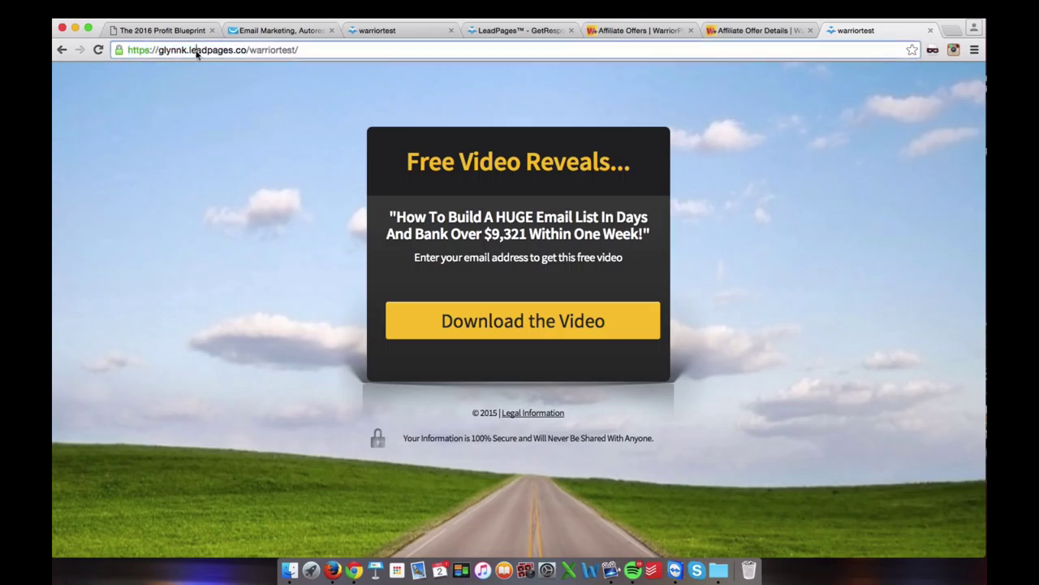
pyautogui.click(203, 119)
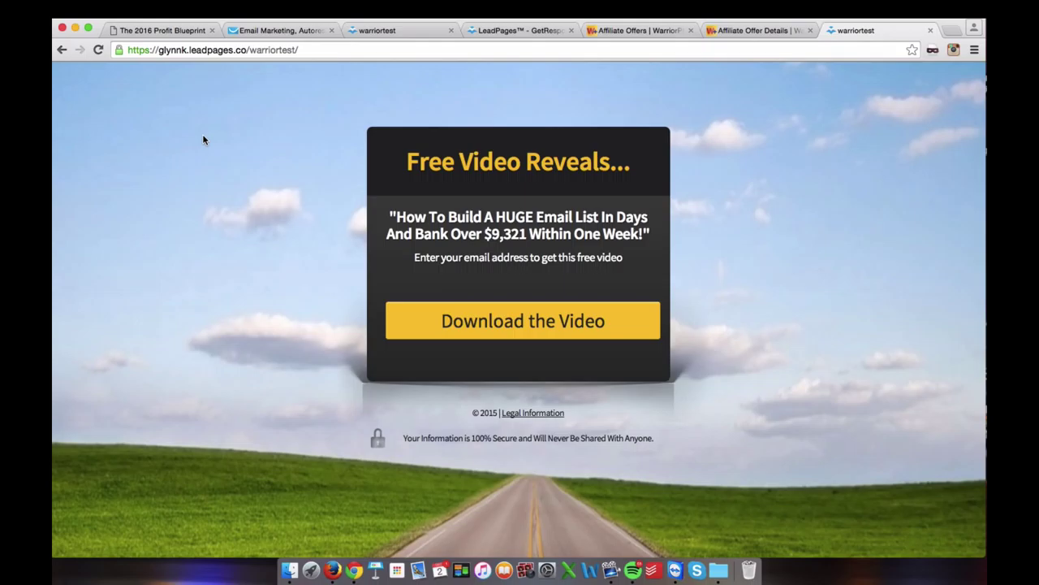
pyautogui.click(262, 50)
pyautogui.click(256, 154)
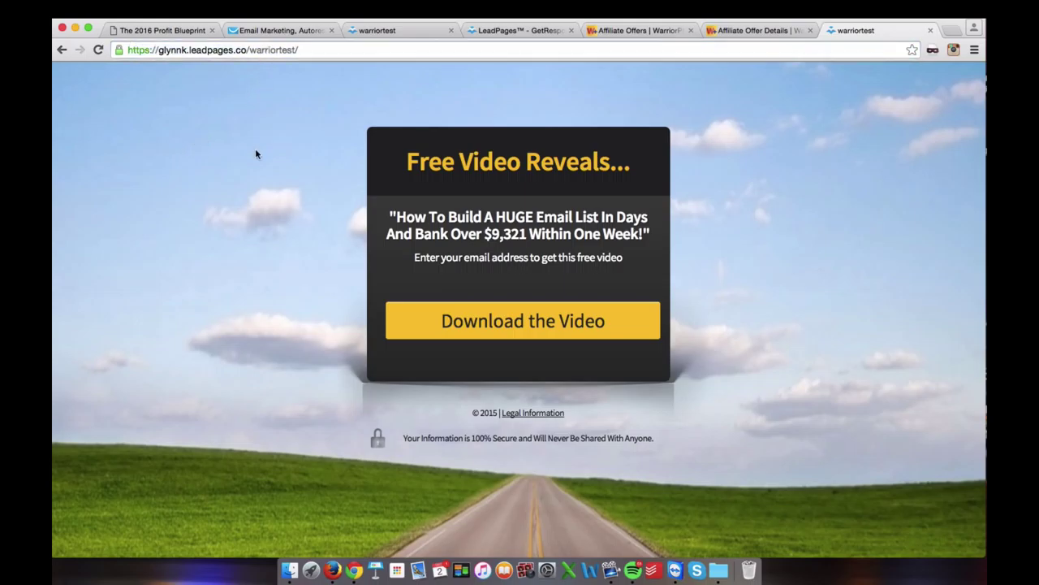